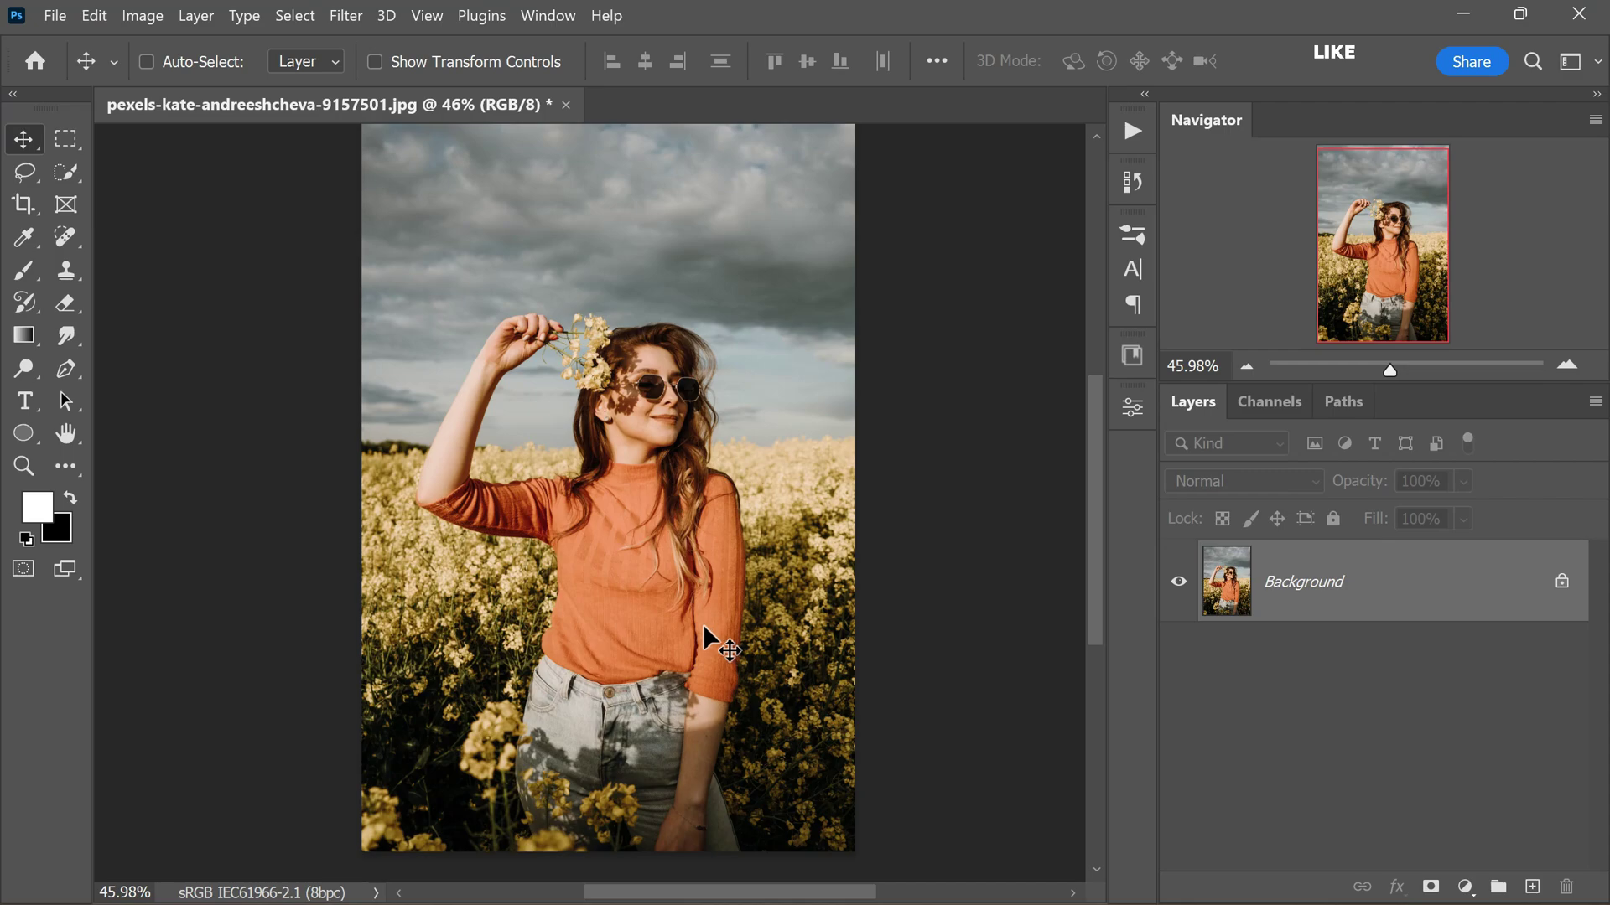
- Open the Filter menu for the flower-field portrait pexels-kate-andreeshcheva-9157501.jpg
click(349, 18)
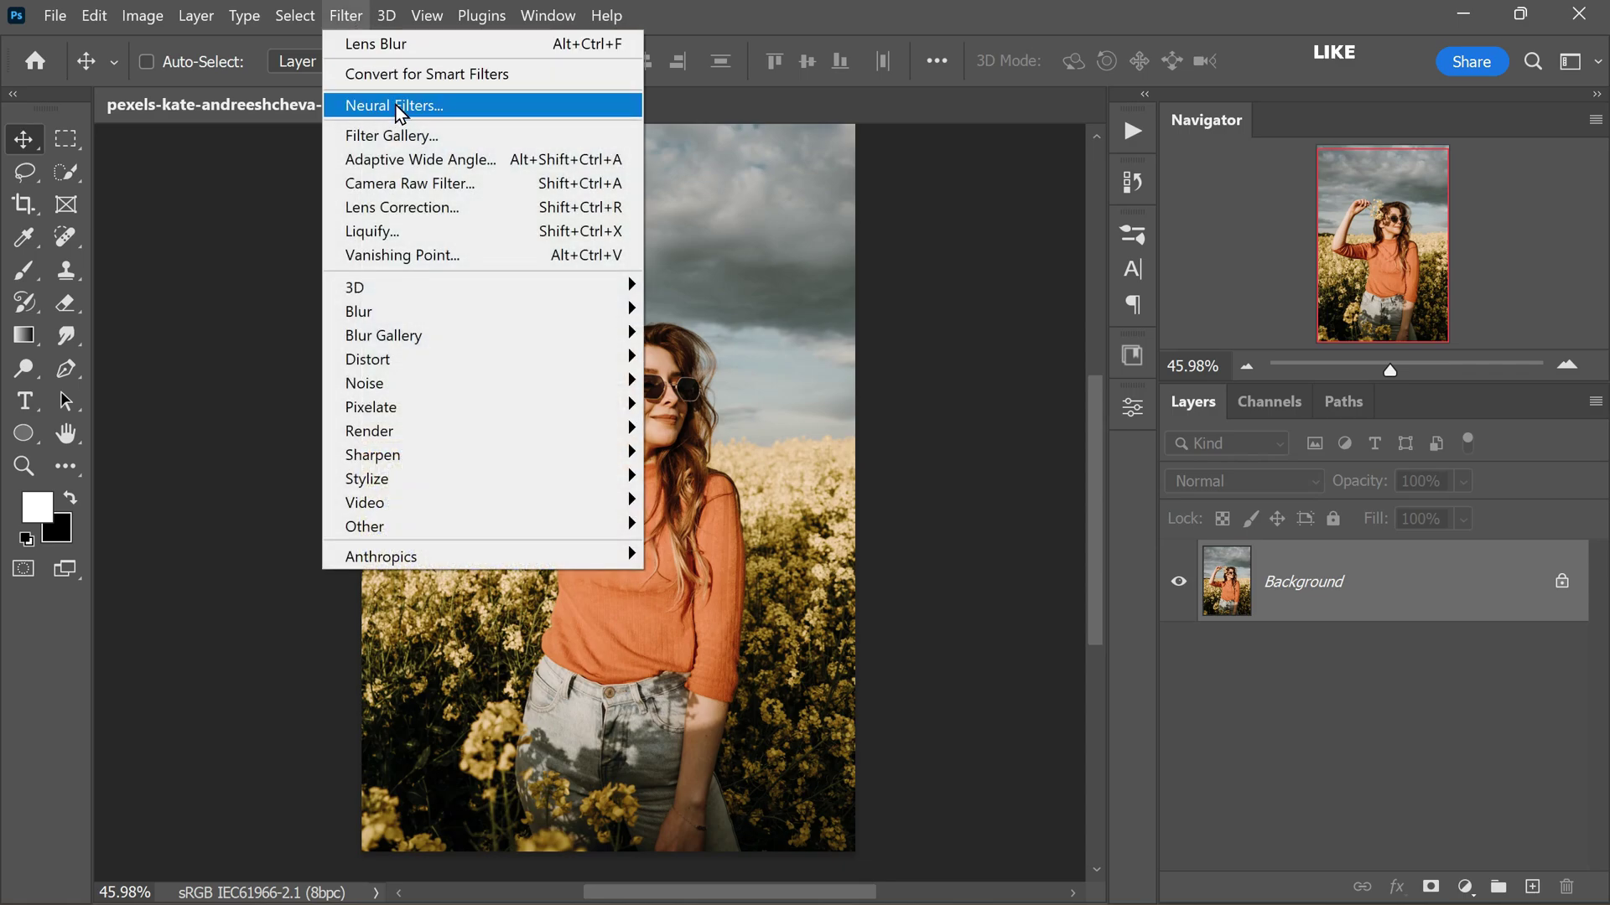
- Turn on the Depth Blur filter under Photography in the Neural Filters workspace
click(480, 102)
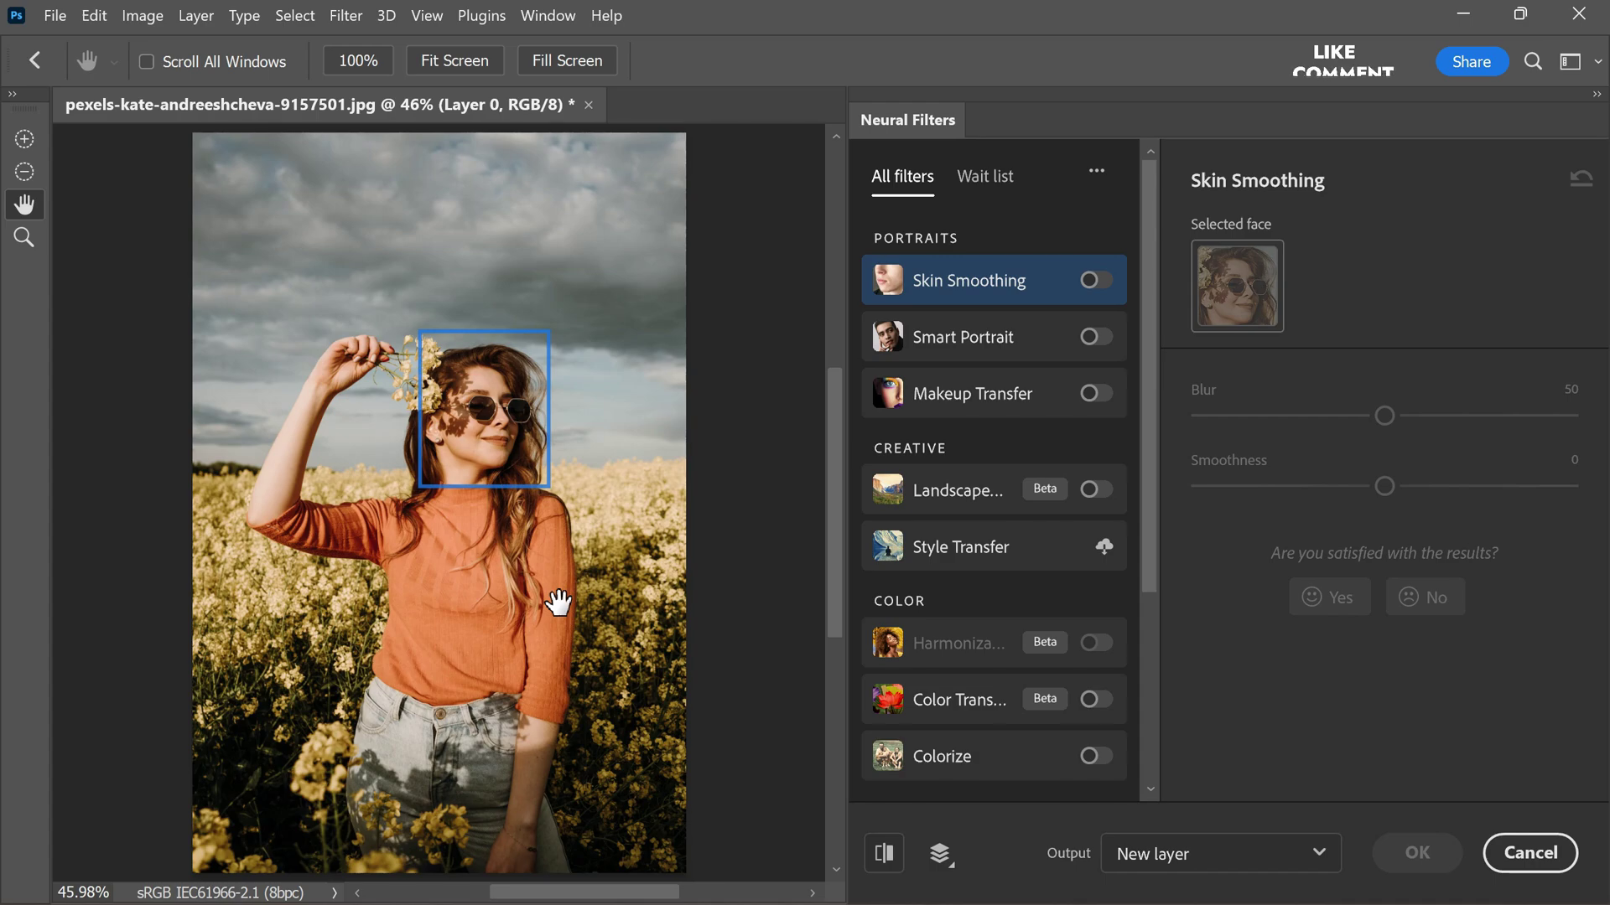
drag(1152, 525, 1149, 704)
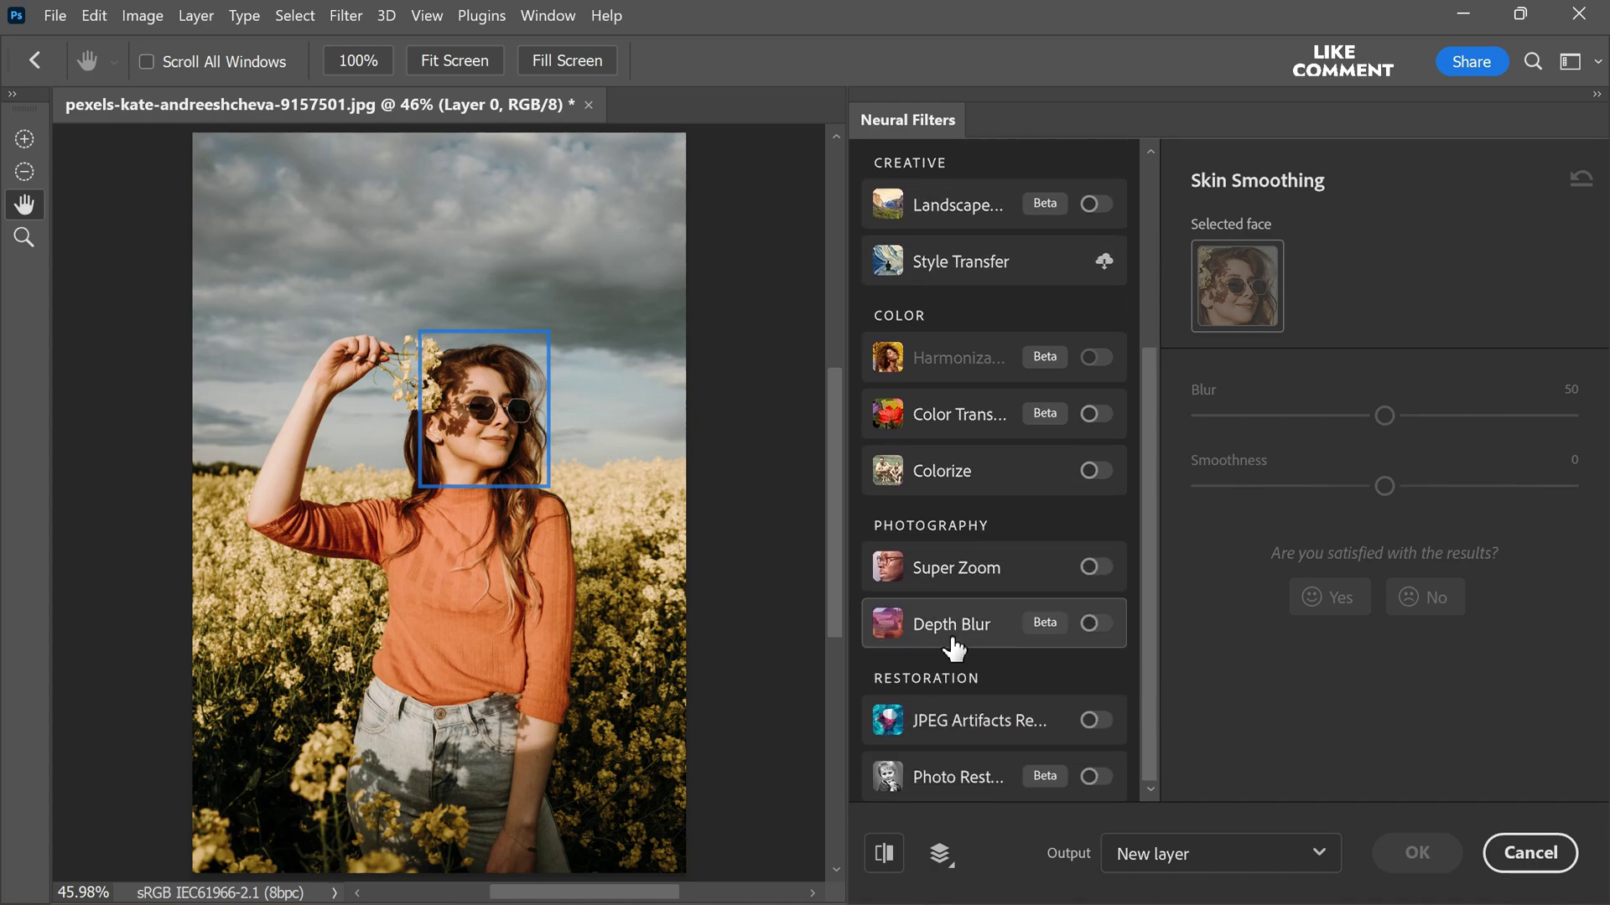
click(1098, 627)
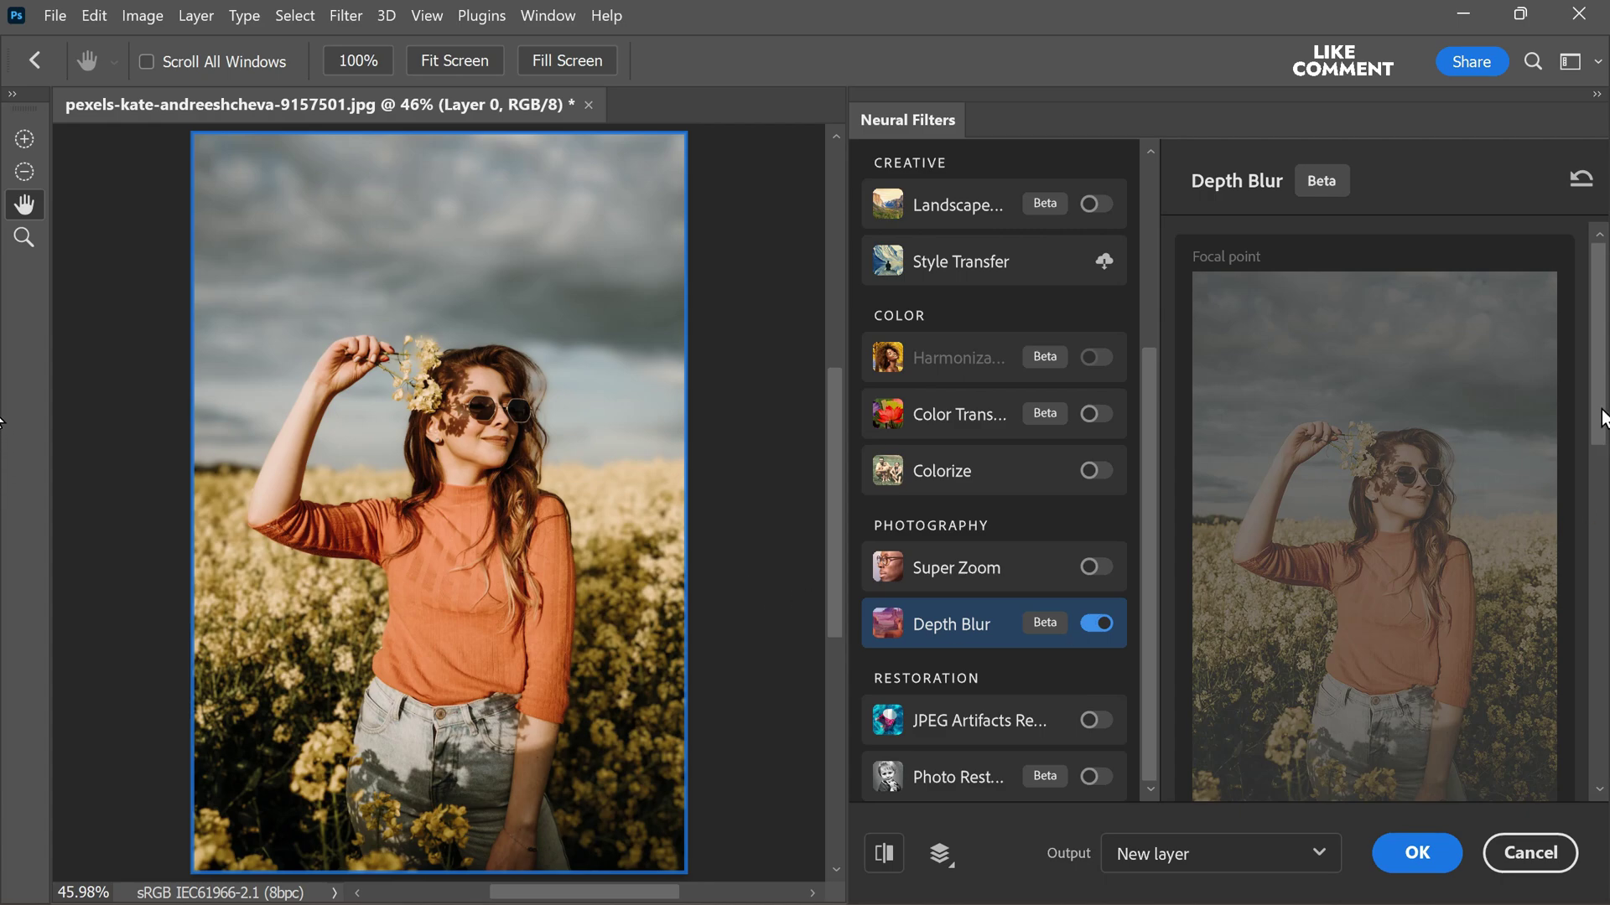
drag(1600, 417, 1600, 587)
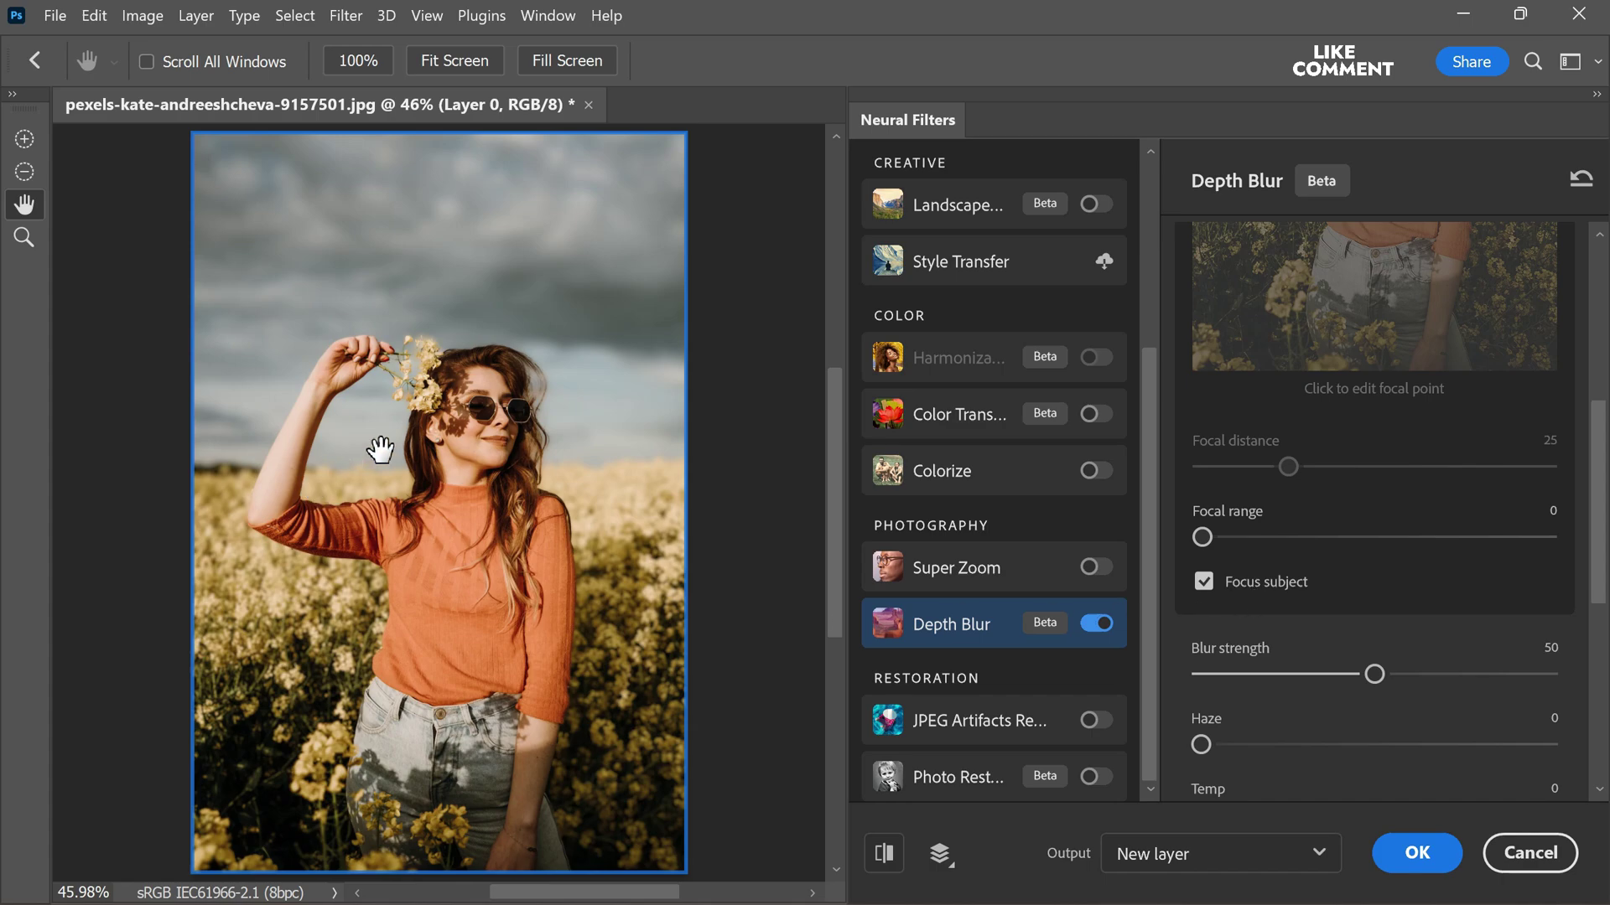
- Uncheck Focus subject and place the Depth Blur focal point on the woman's face
scroll(417, 361, up, 3)
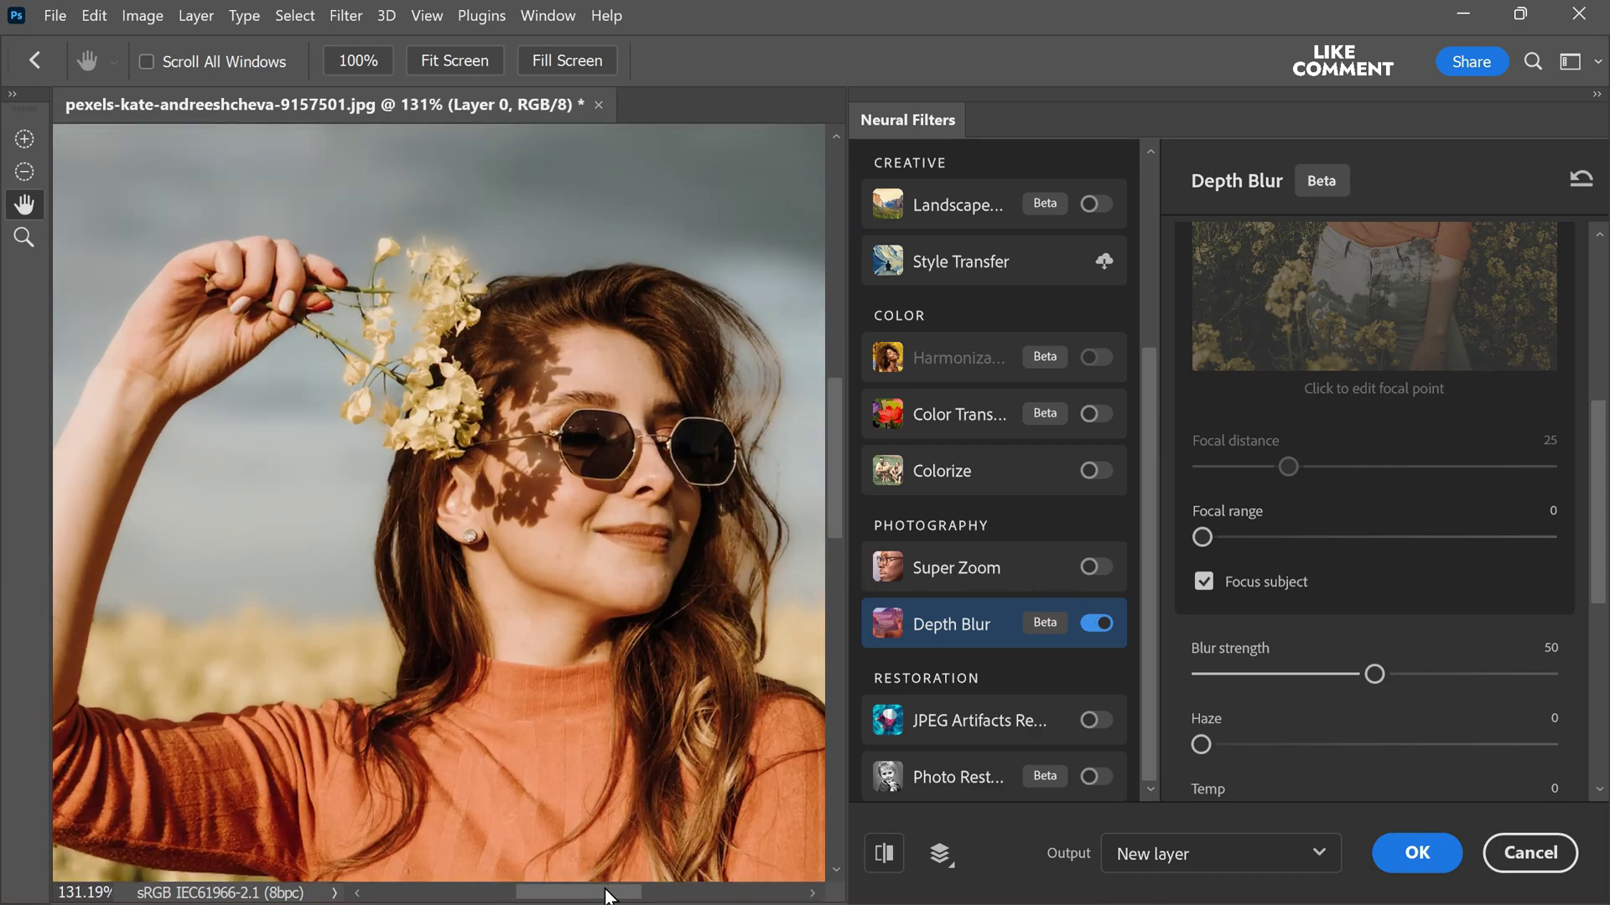
drag(609, 895, 618, 895)
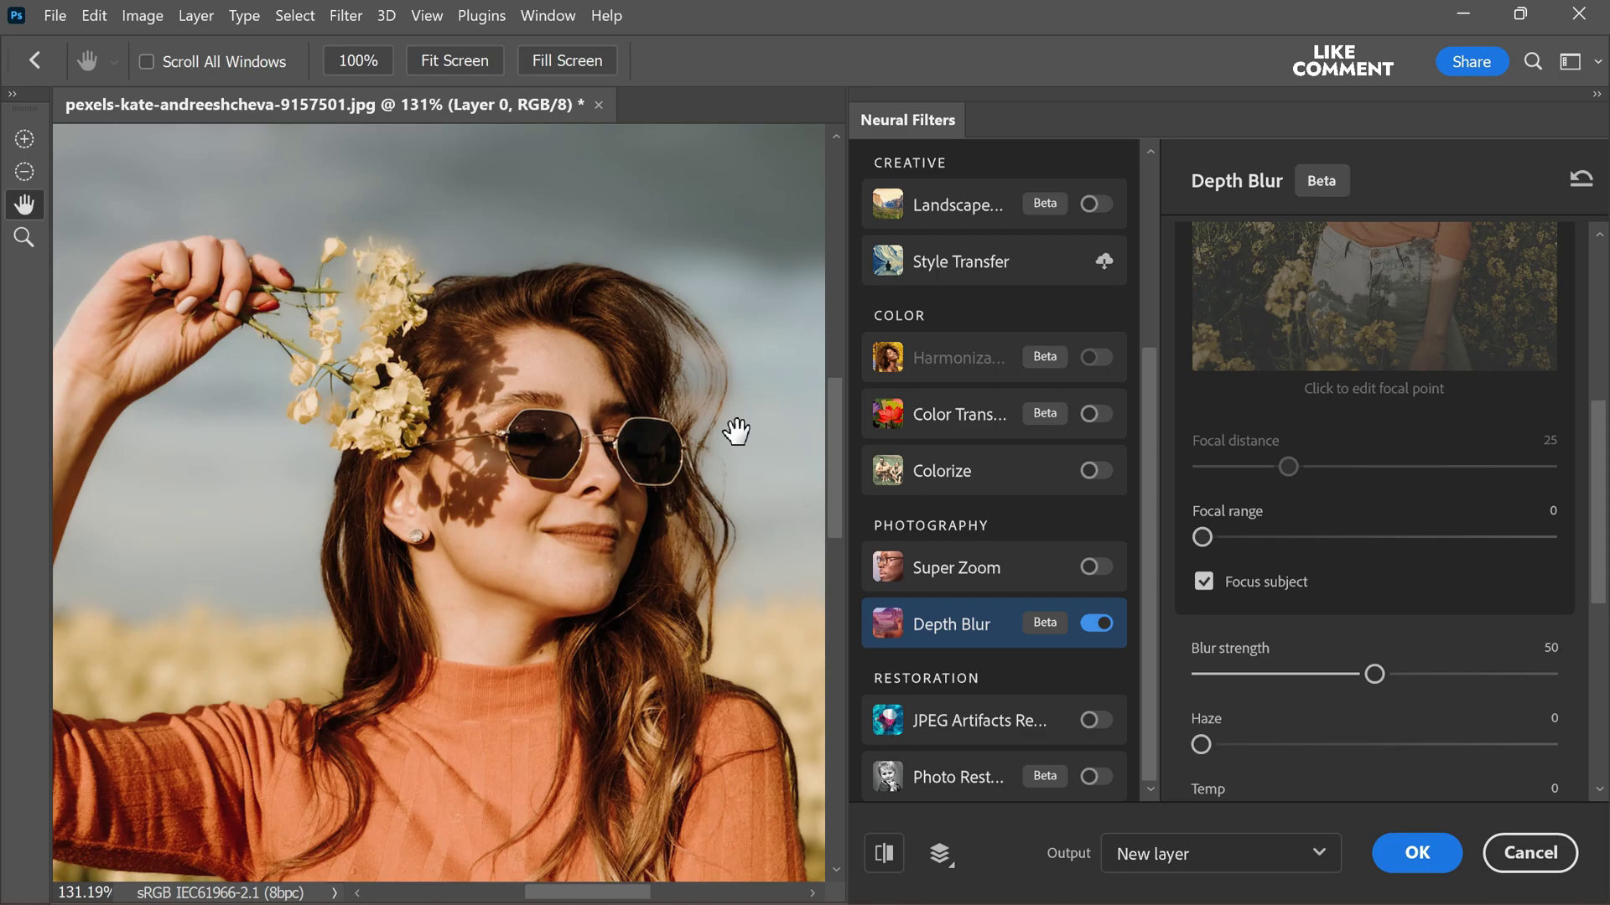
click(1202, 581)
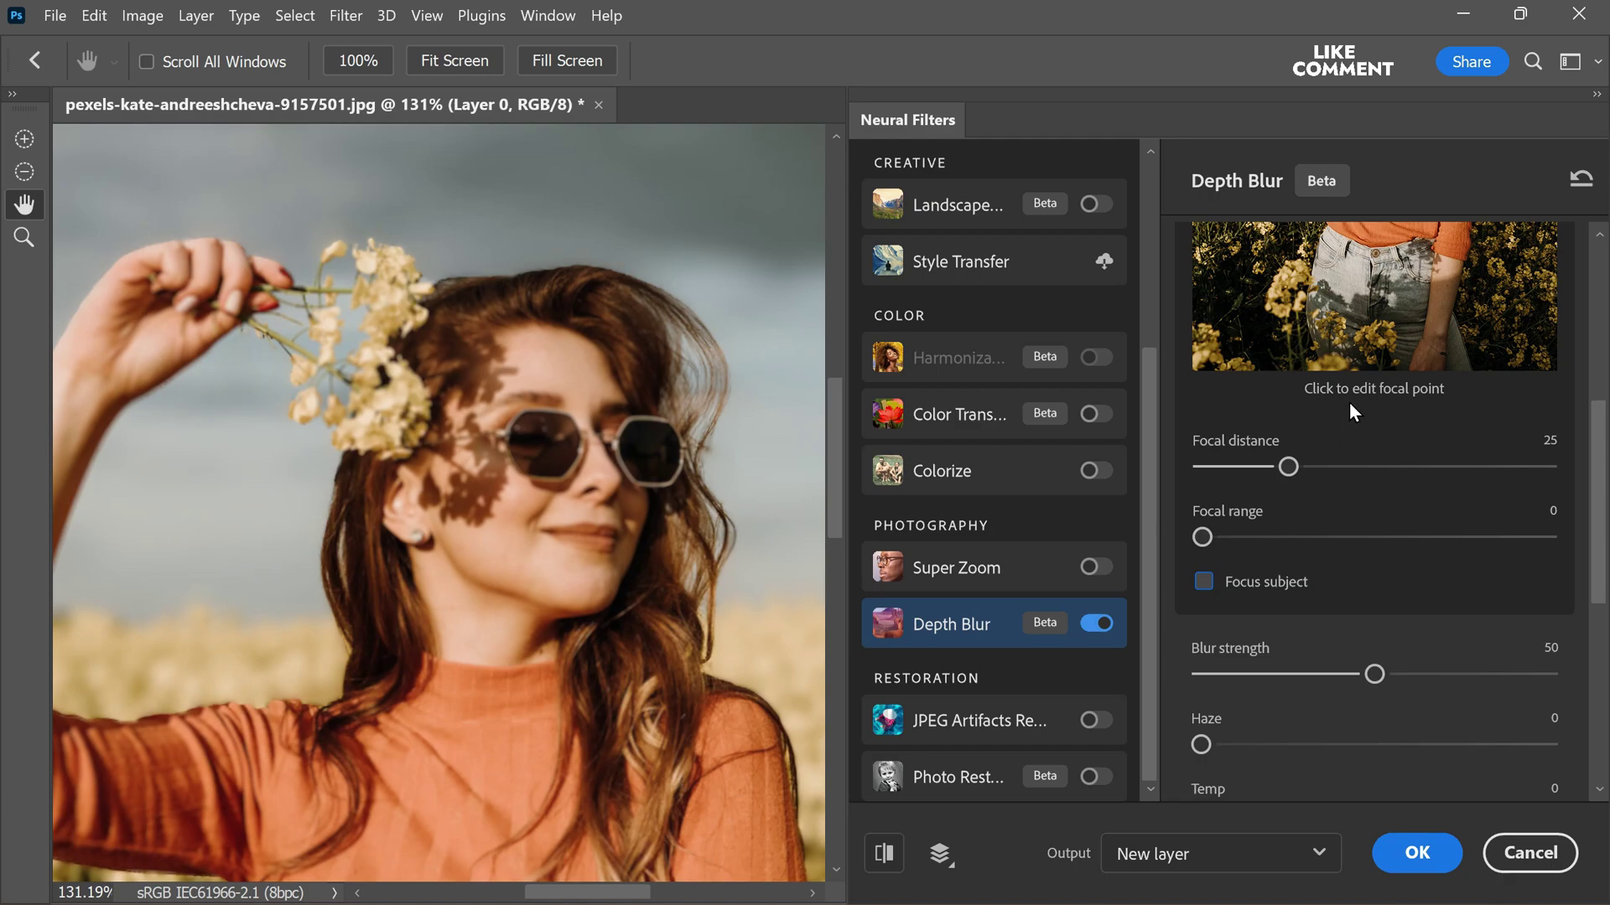
scroll(1573, 493, up, 4)
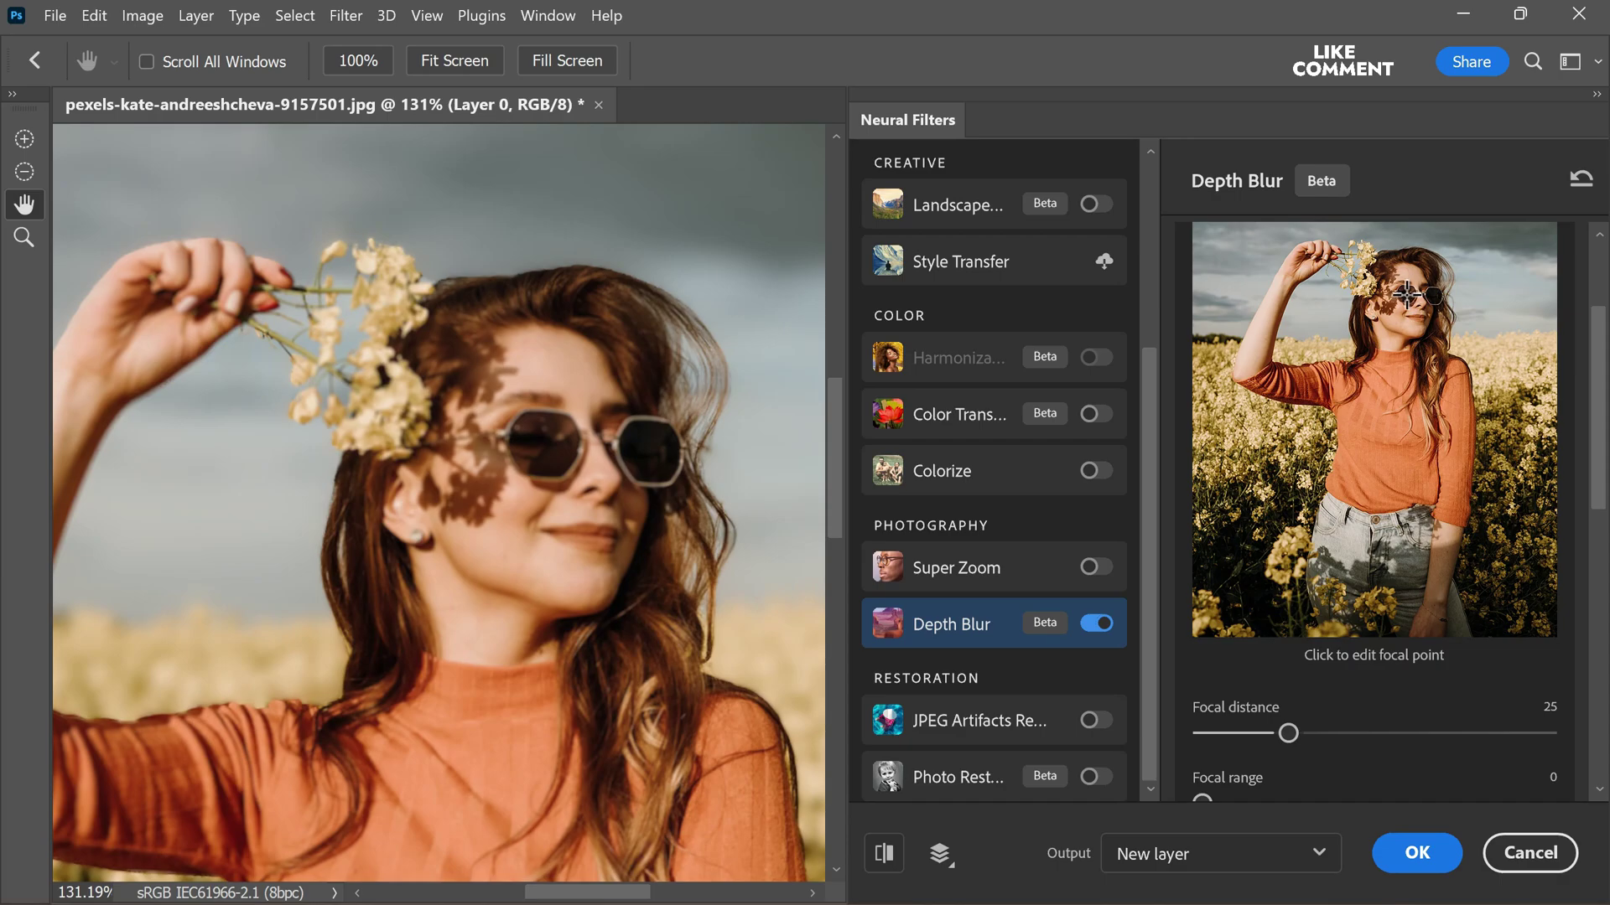
click(1405, 293)
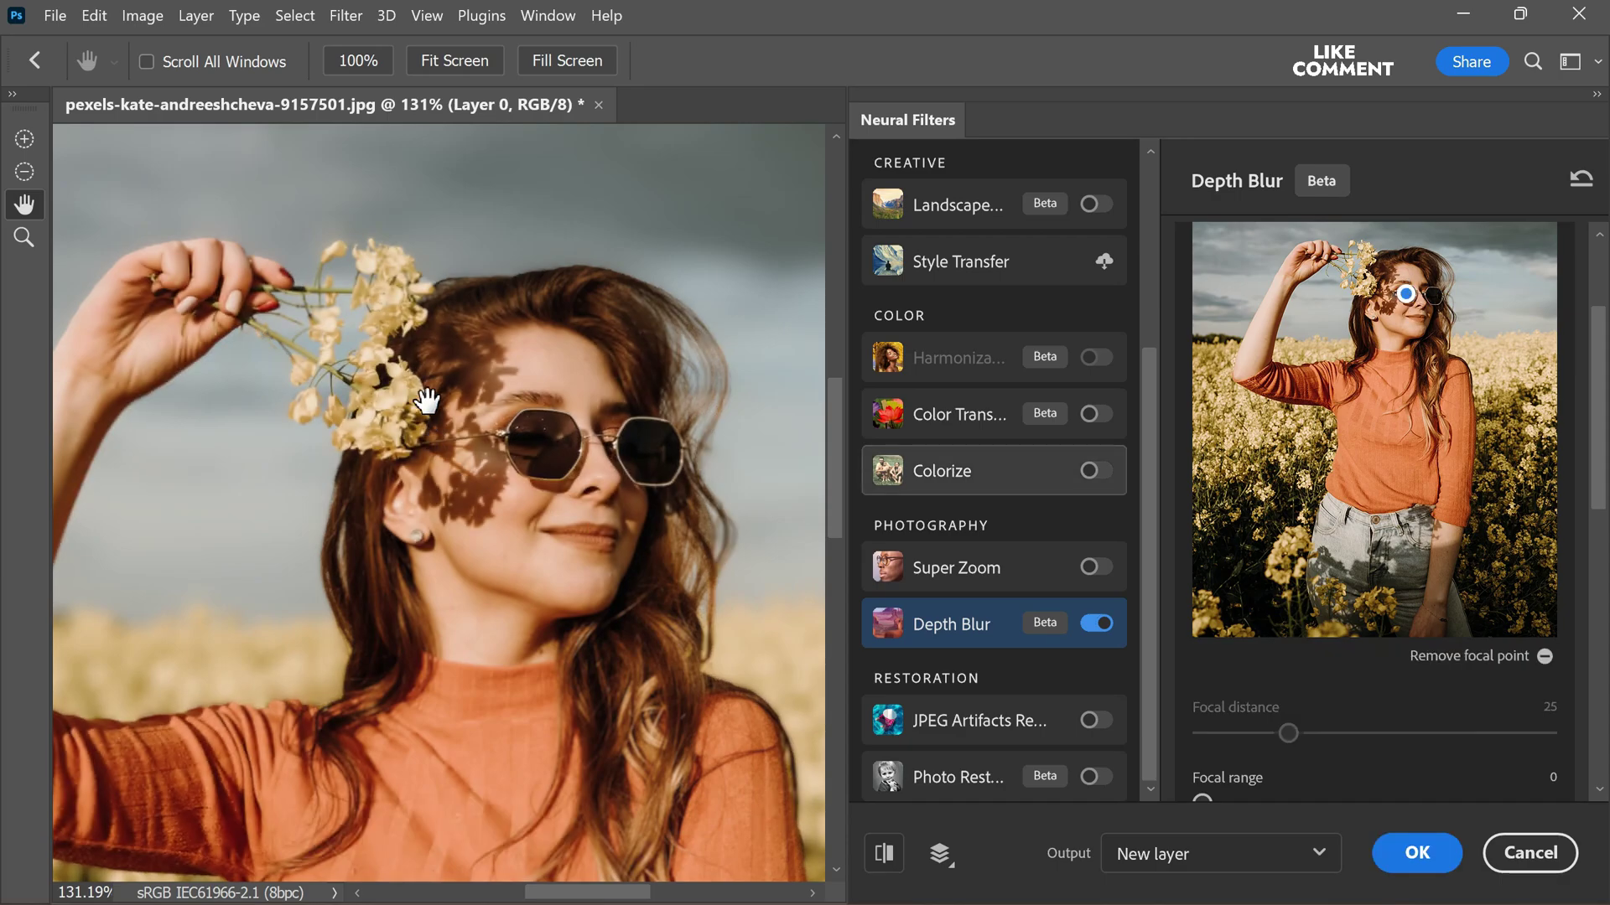
alt+click(558, 436)
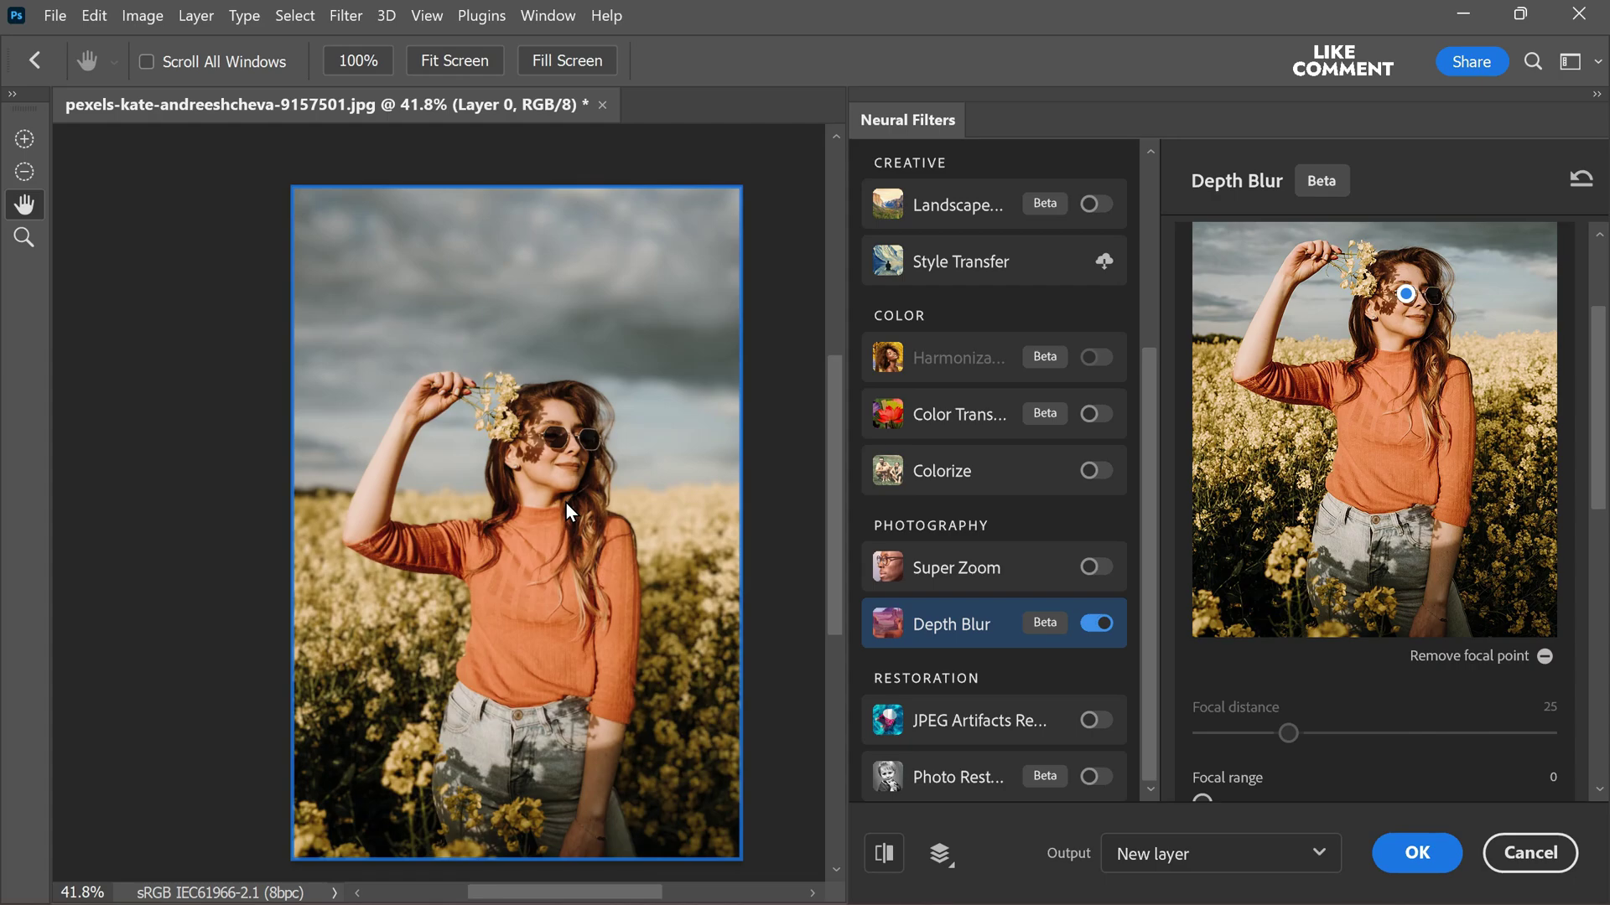
drag(1601, 448, 1603, 585)
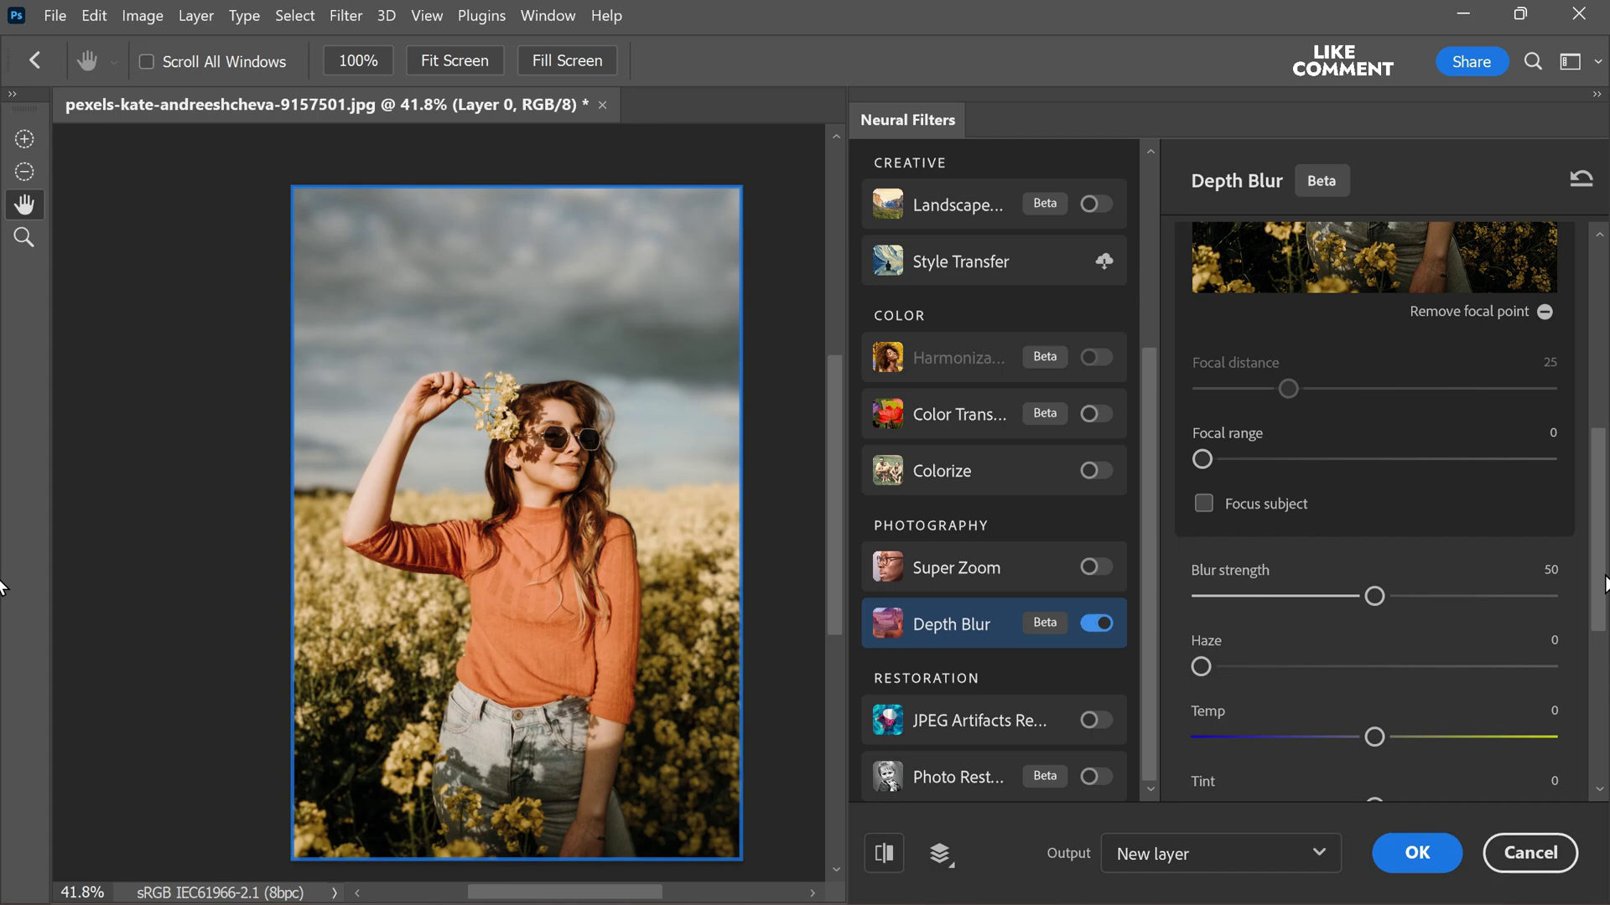
- Tick Output depth map only and apply Depth Blur as a new grayscale Layer 1
drag(1604, 584, 1604, 749)
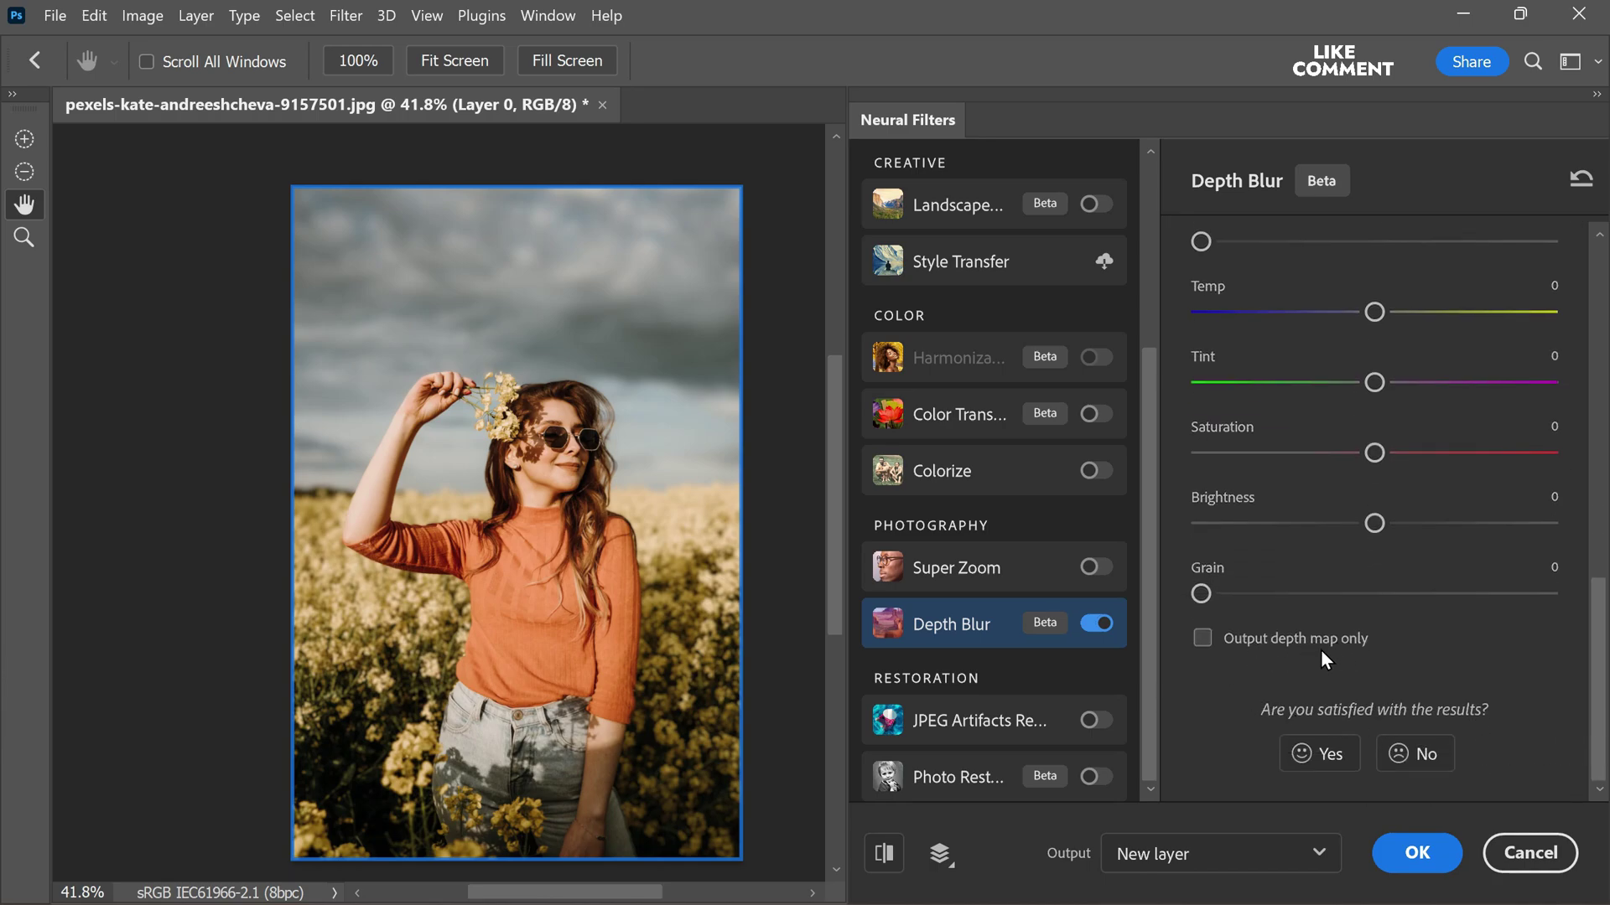
click(1202, 640)
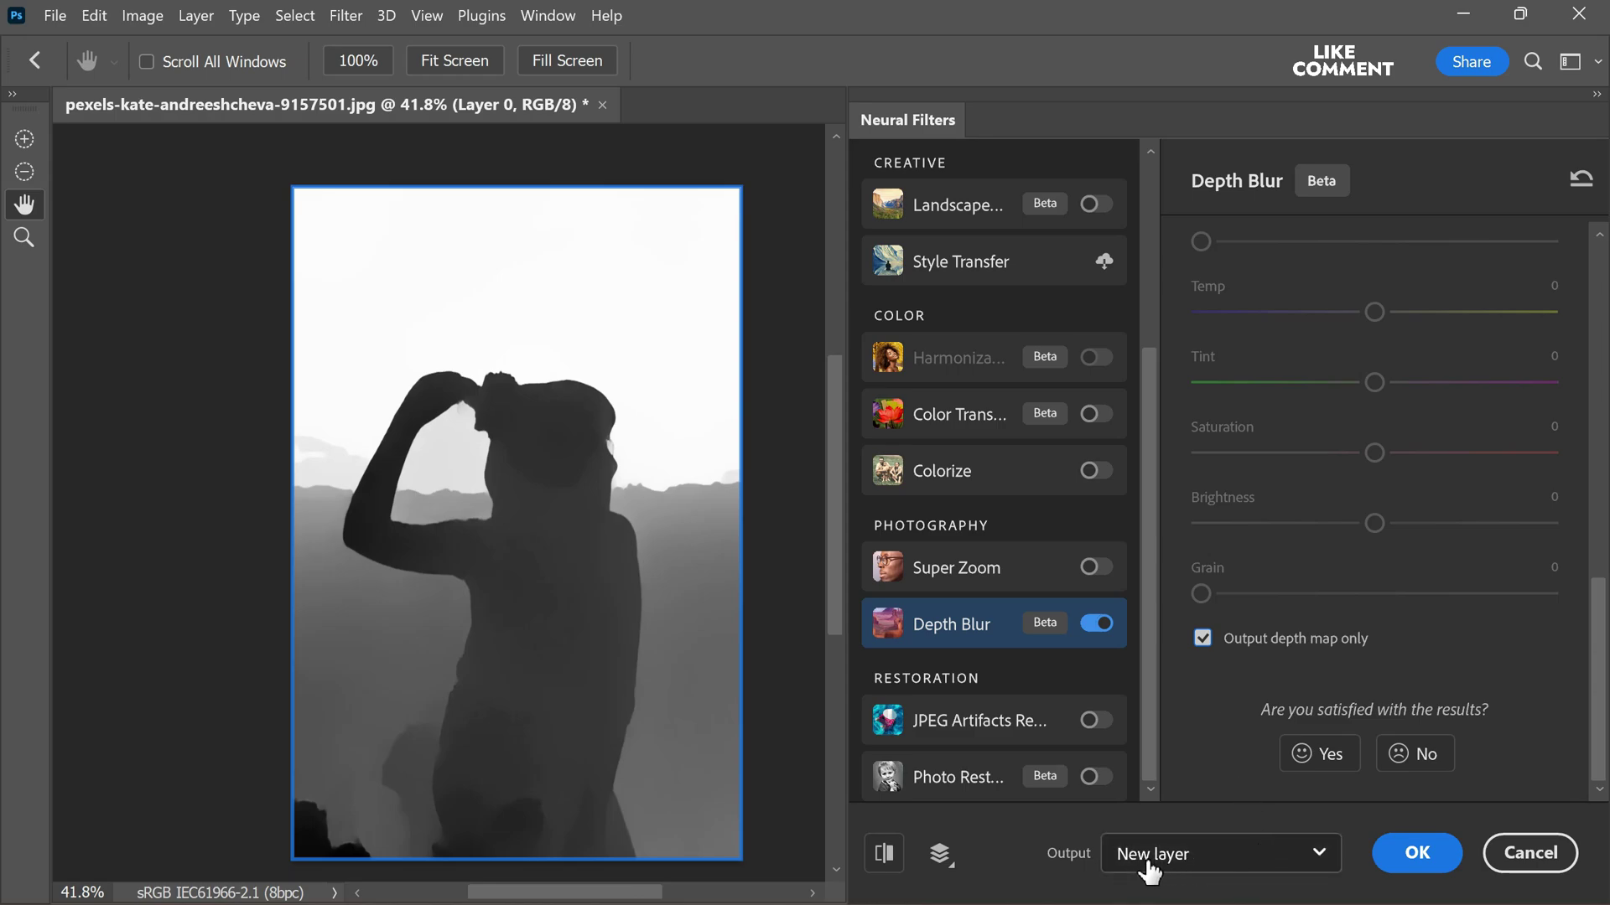
click(1417, 855)
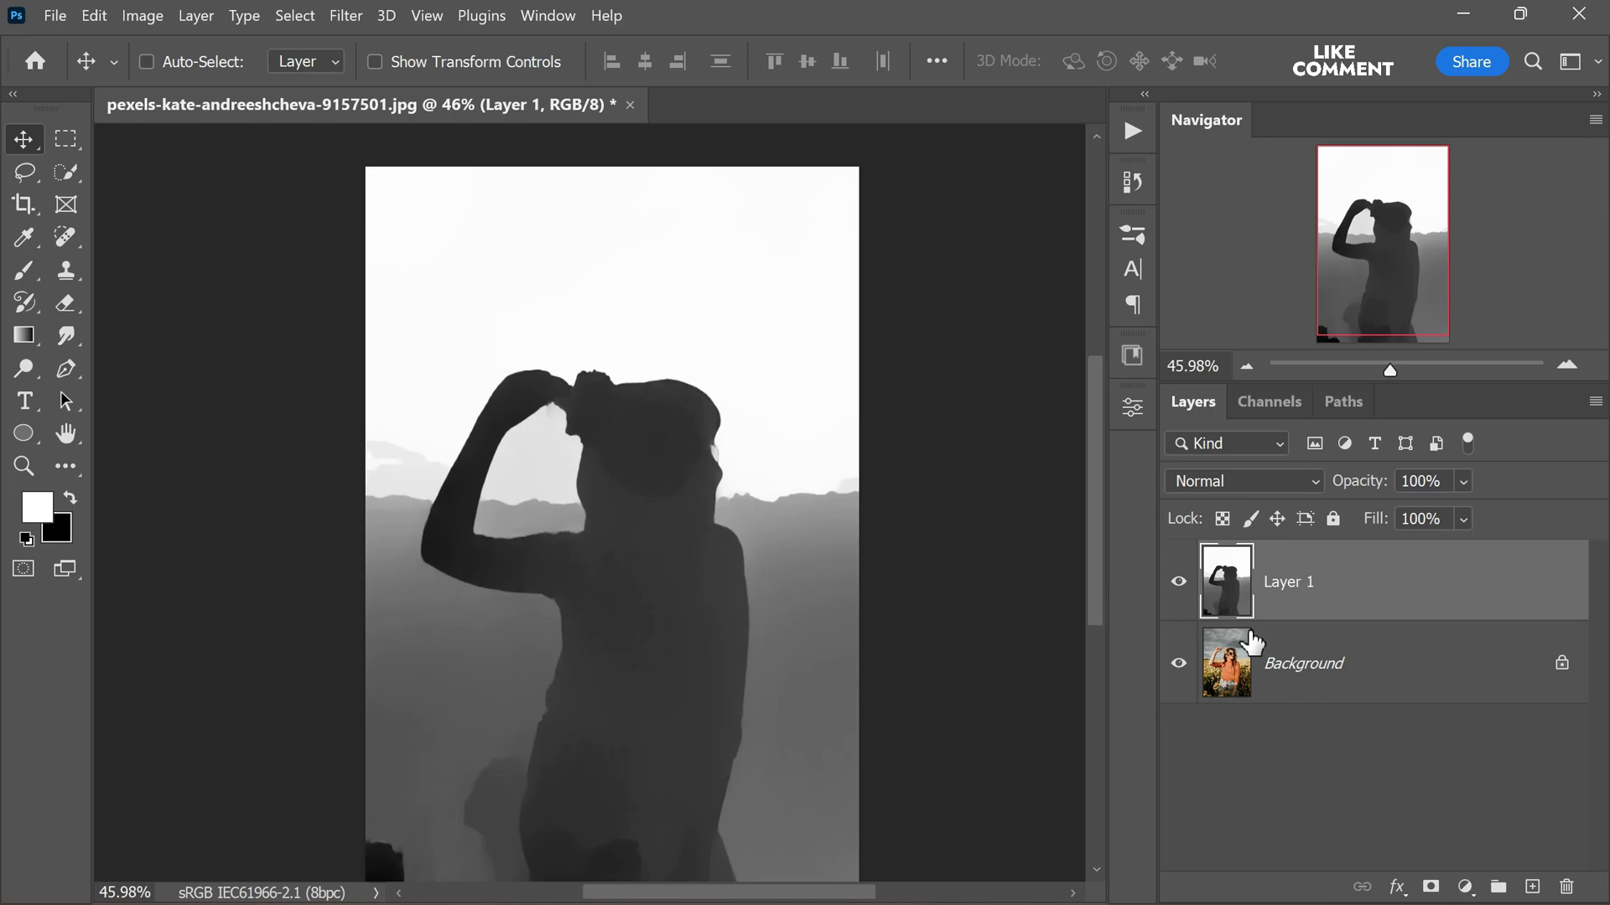
- Select the whole canvas and copy the grayscale depth map
scroll(686, 474, down, 1)
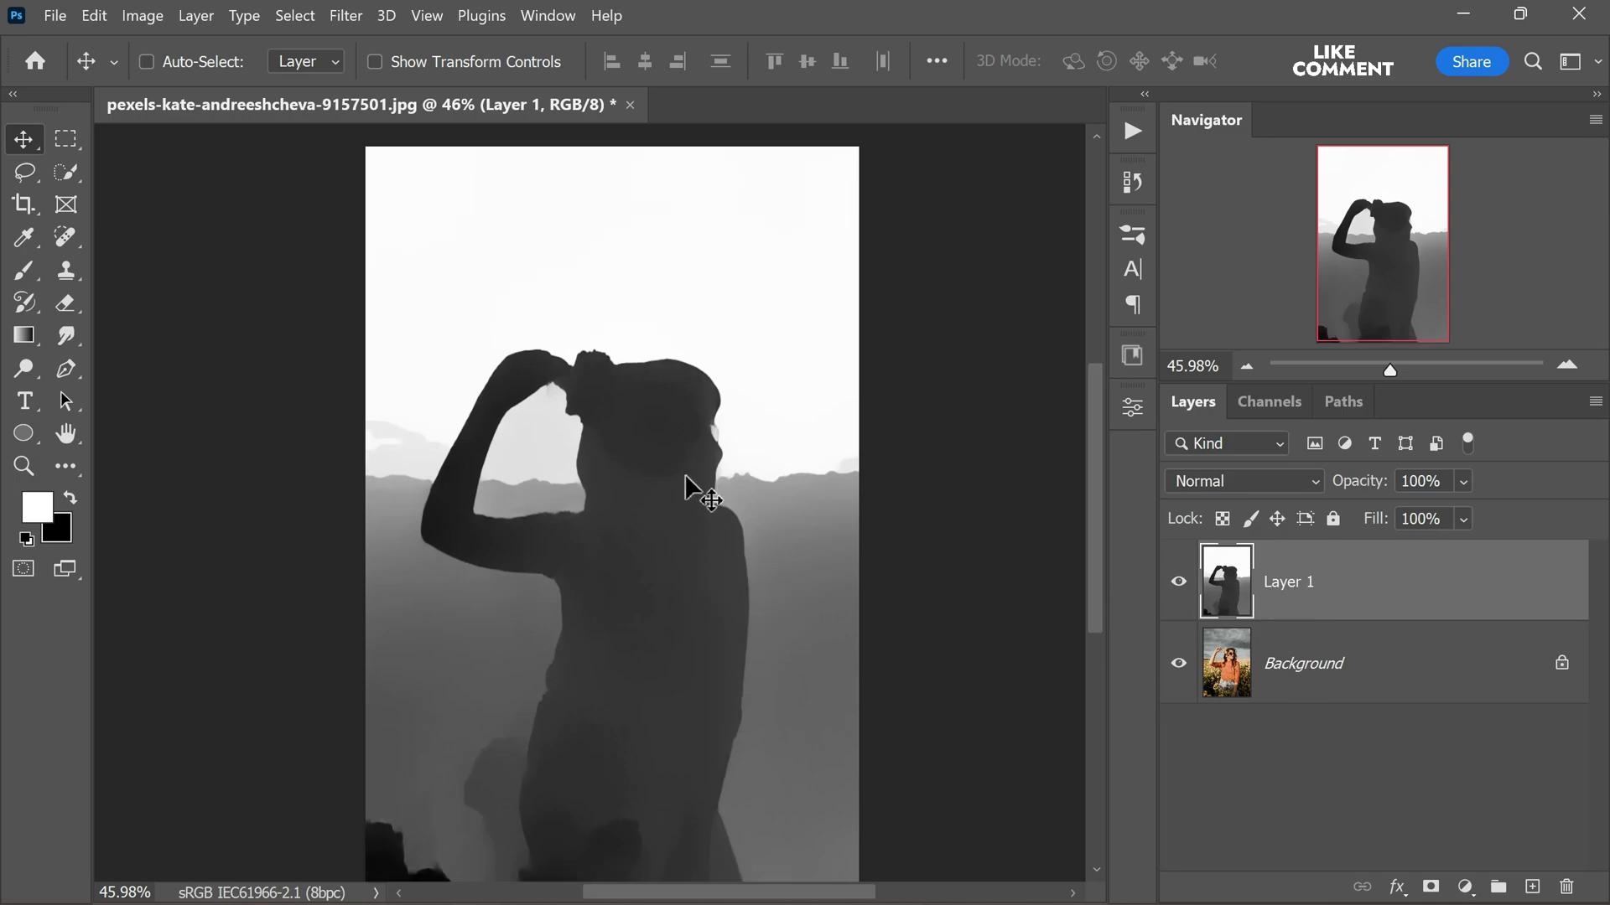
scroll(684, 482, down, 1)
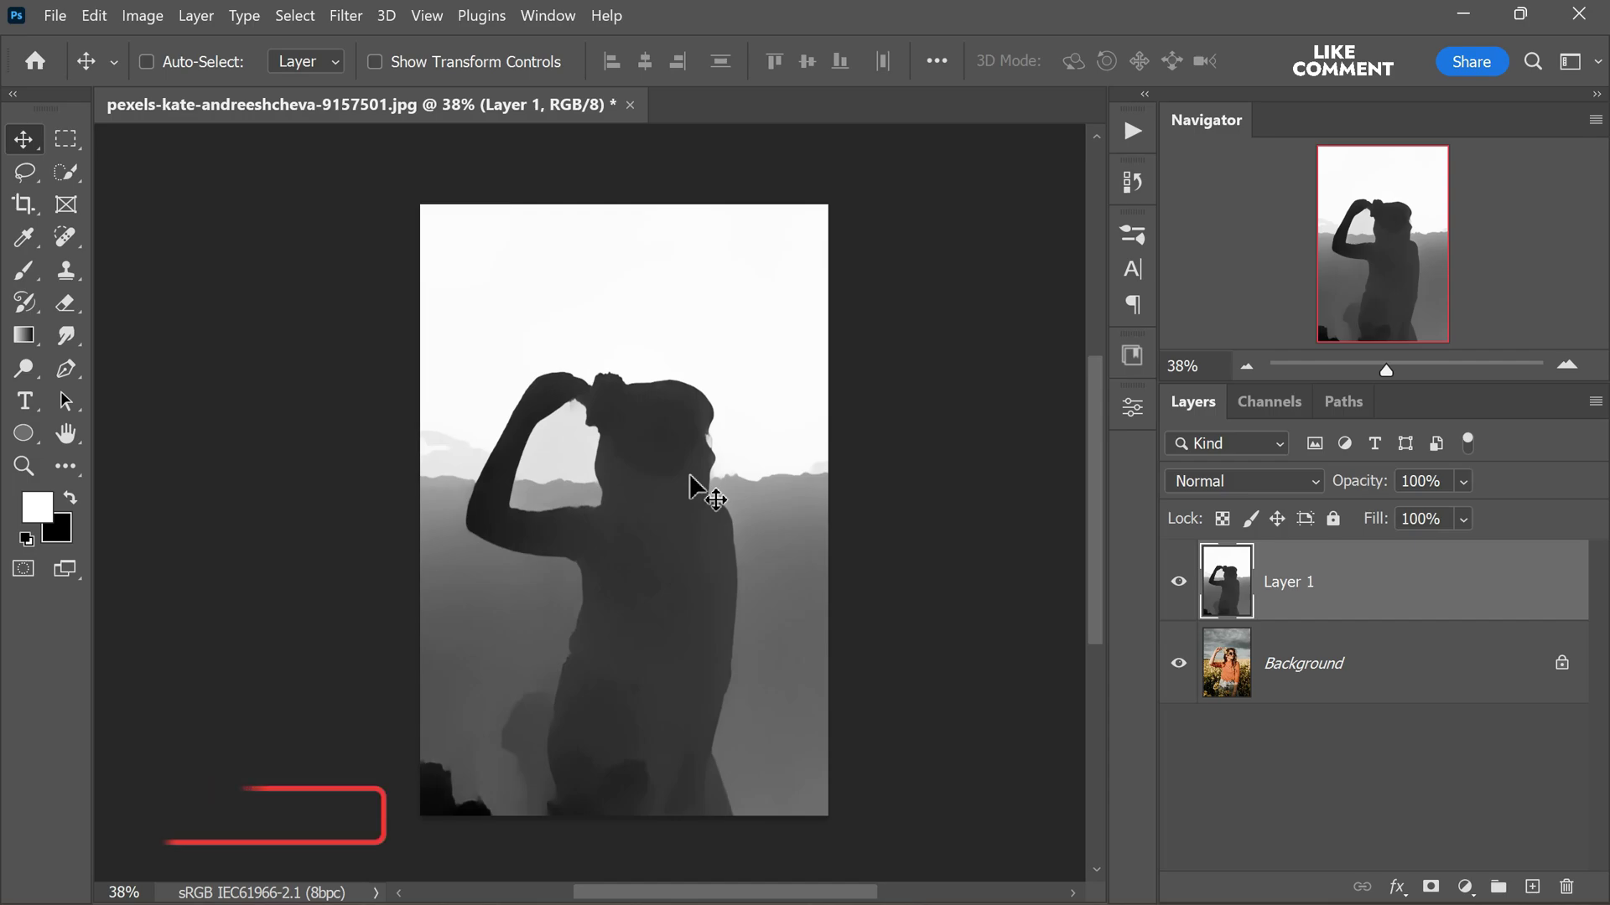
click(280, 17)
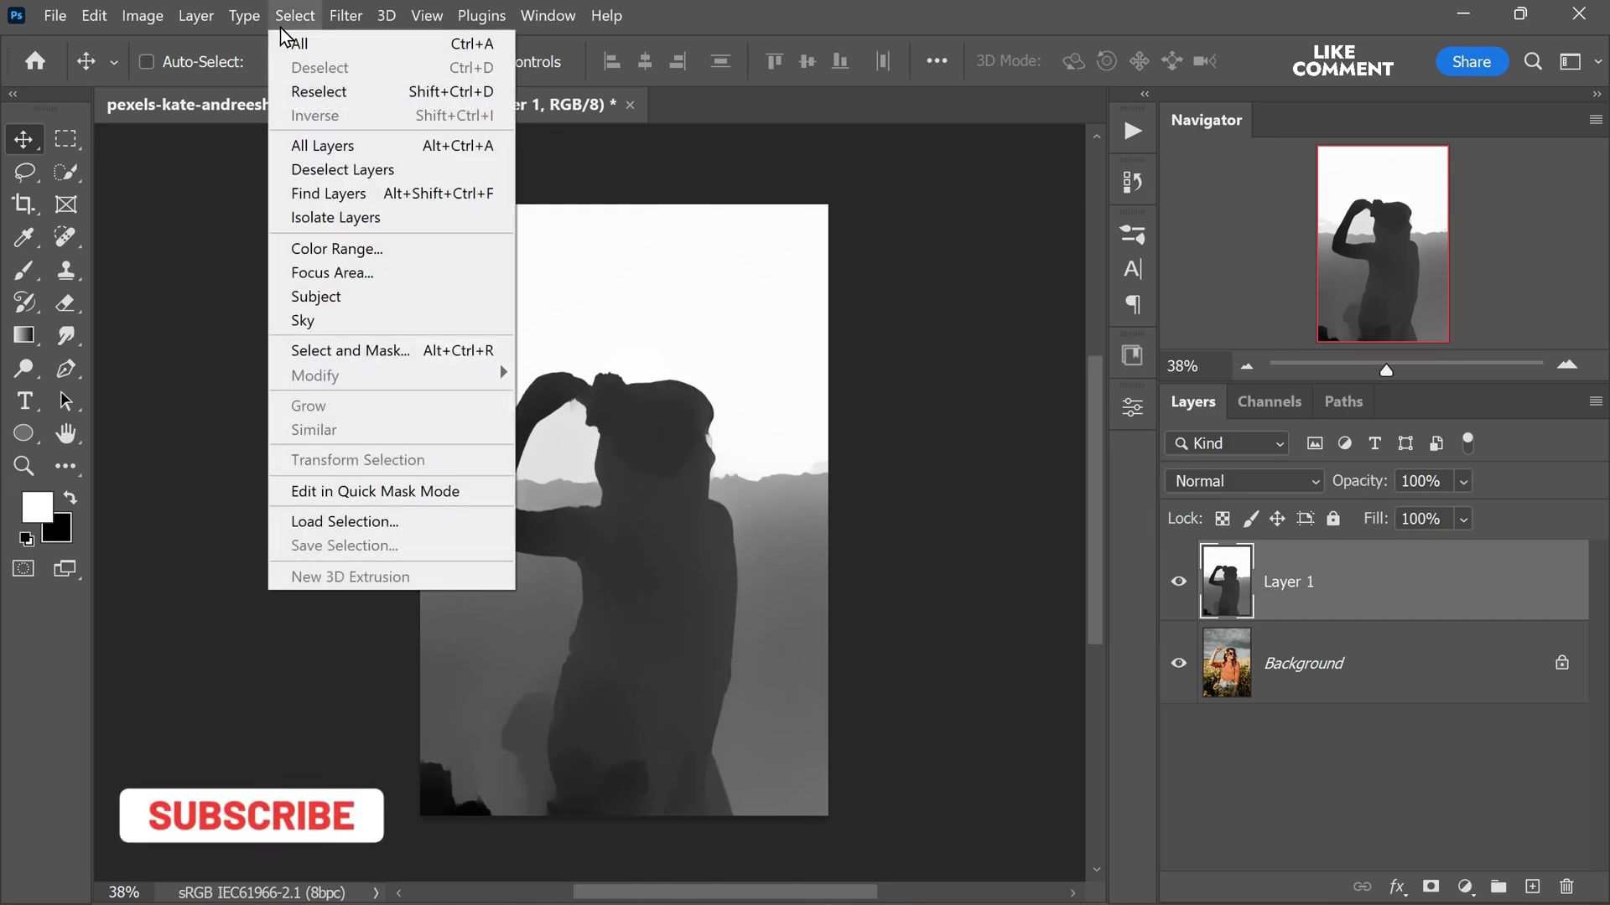
click(361, 45)
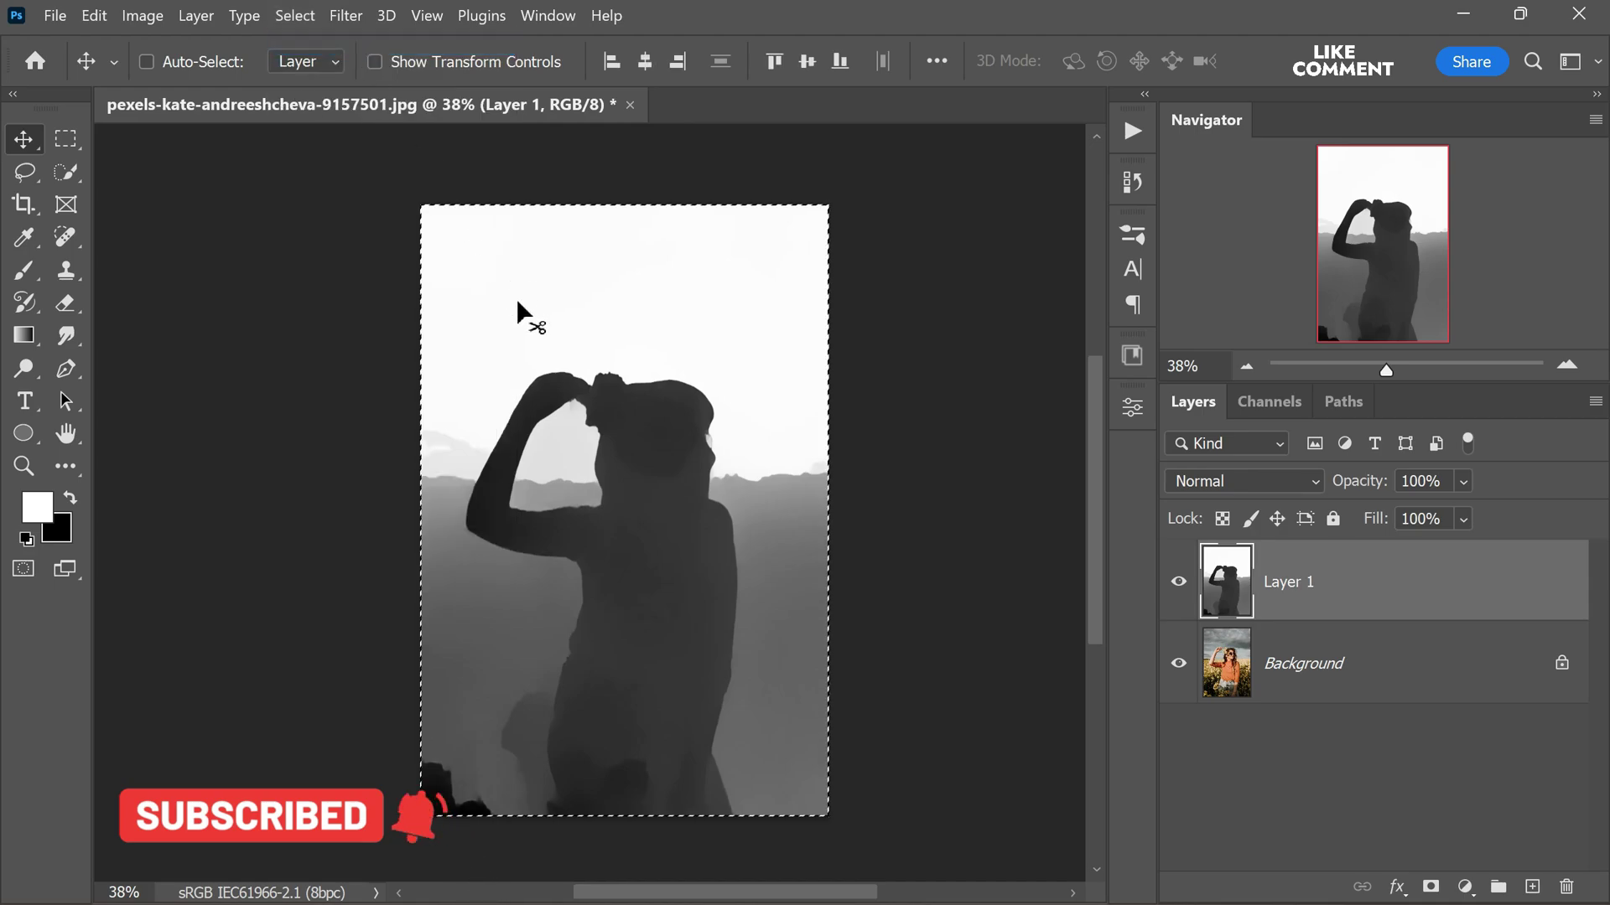
click(89, 17)
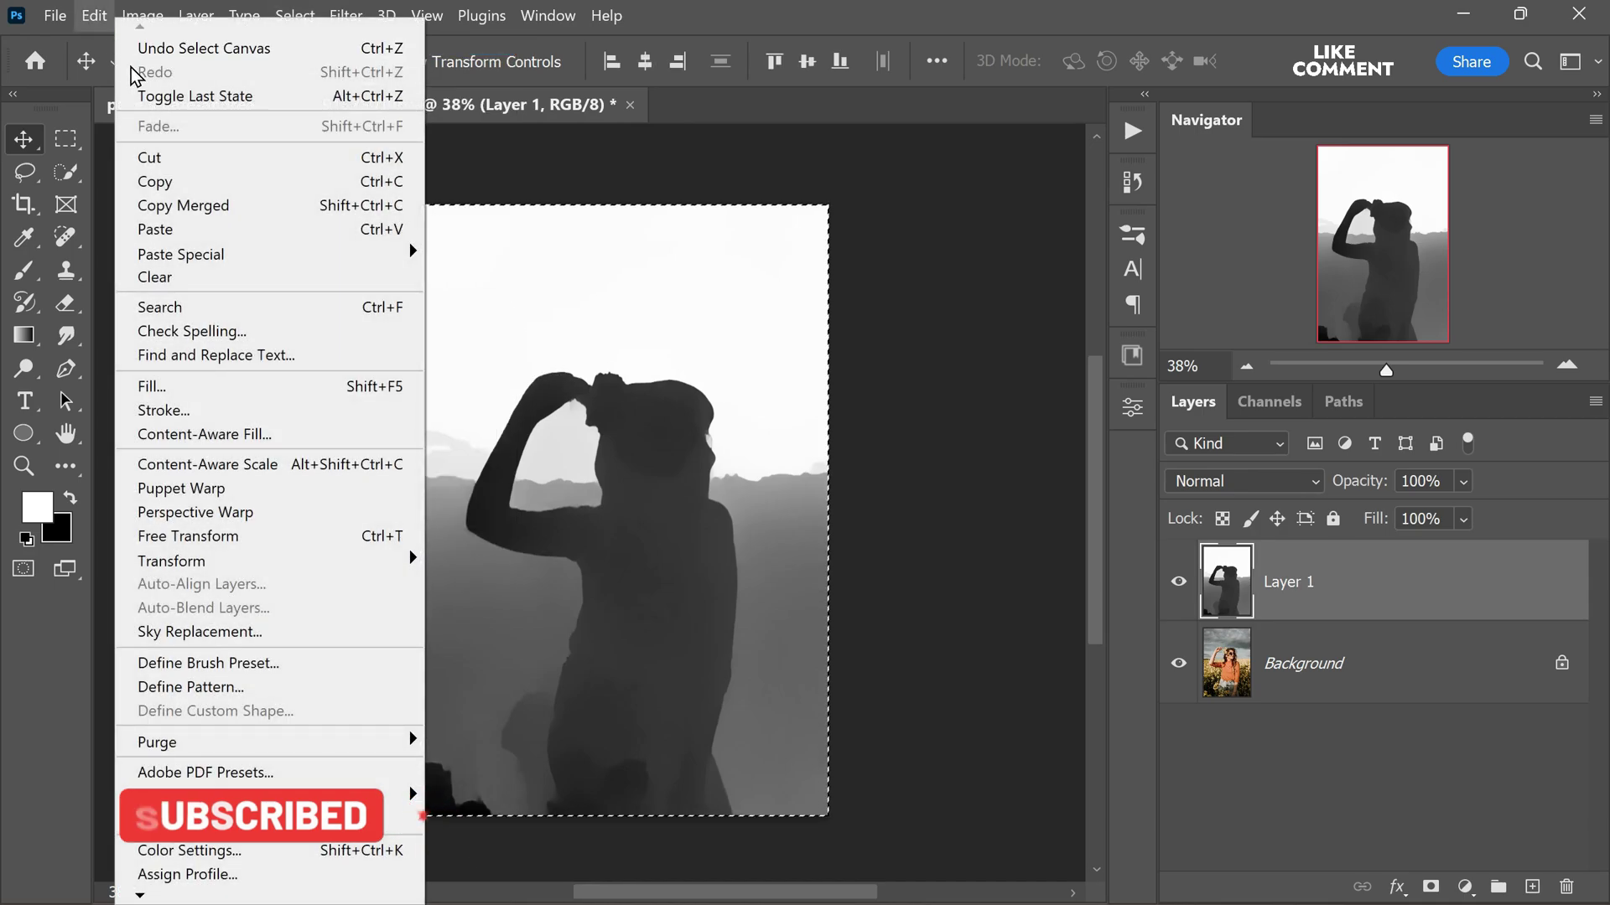
click(294, 182)
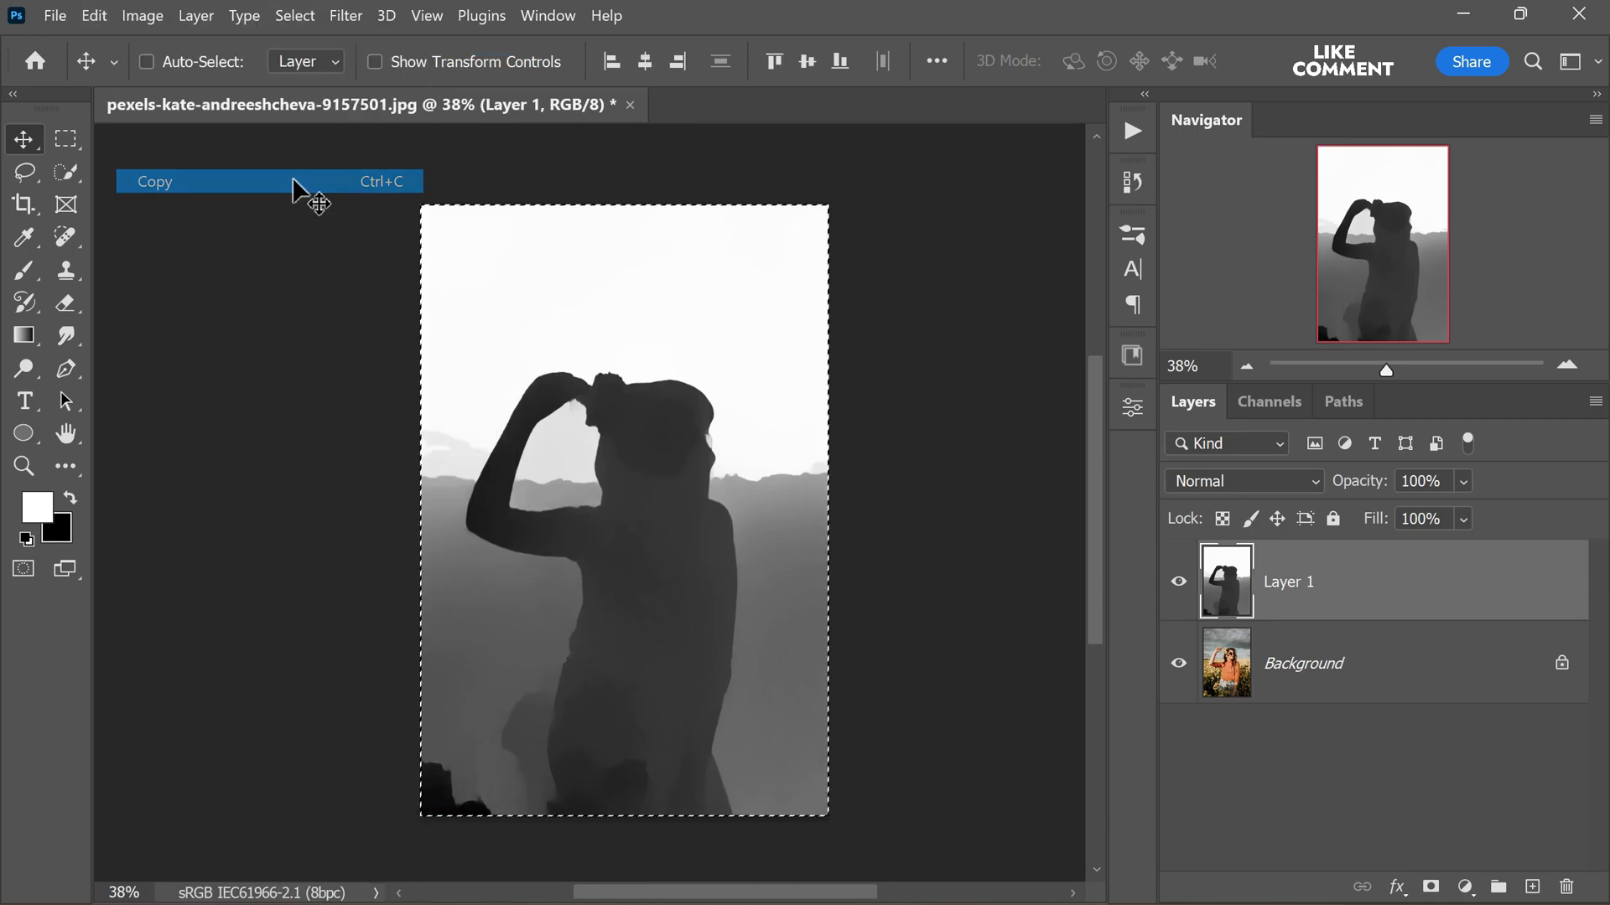
- Paste the depth map into a new Alpha 1 channel and return to the RGB channels and Layers
click(1267, 409)
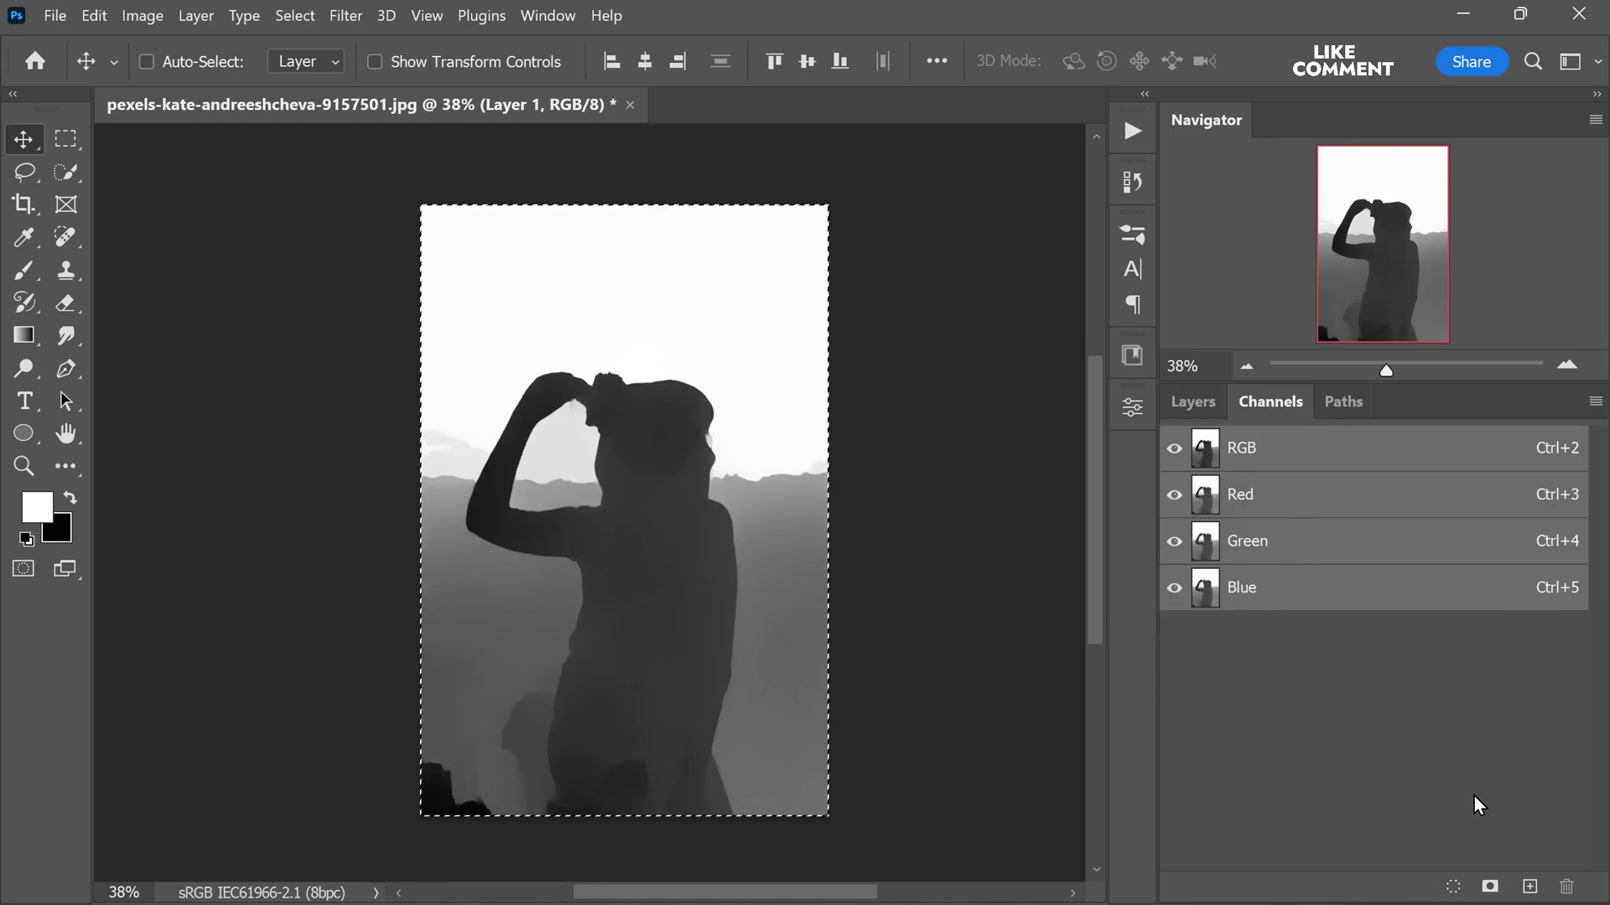
click(1531, 891)
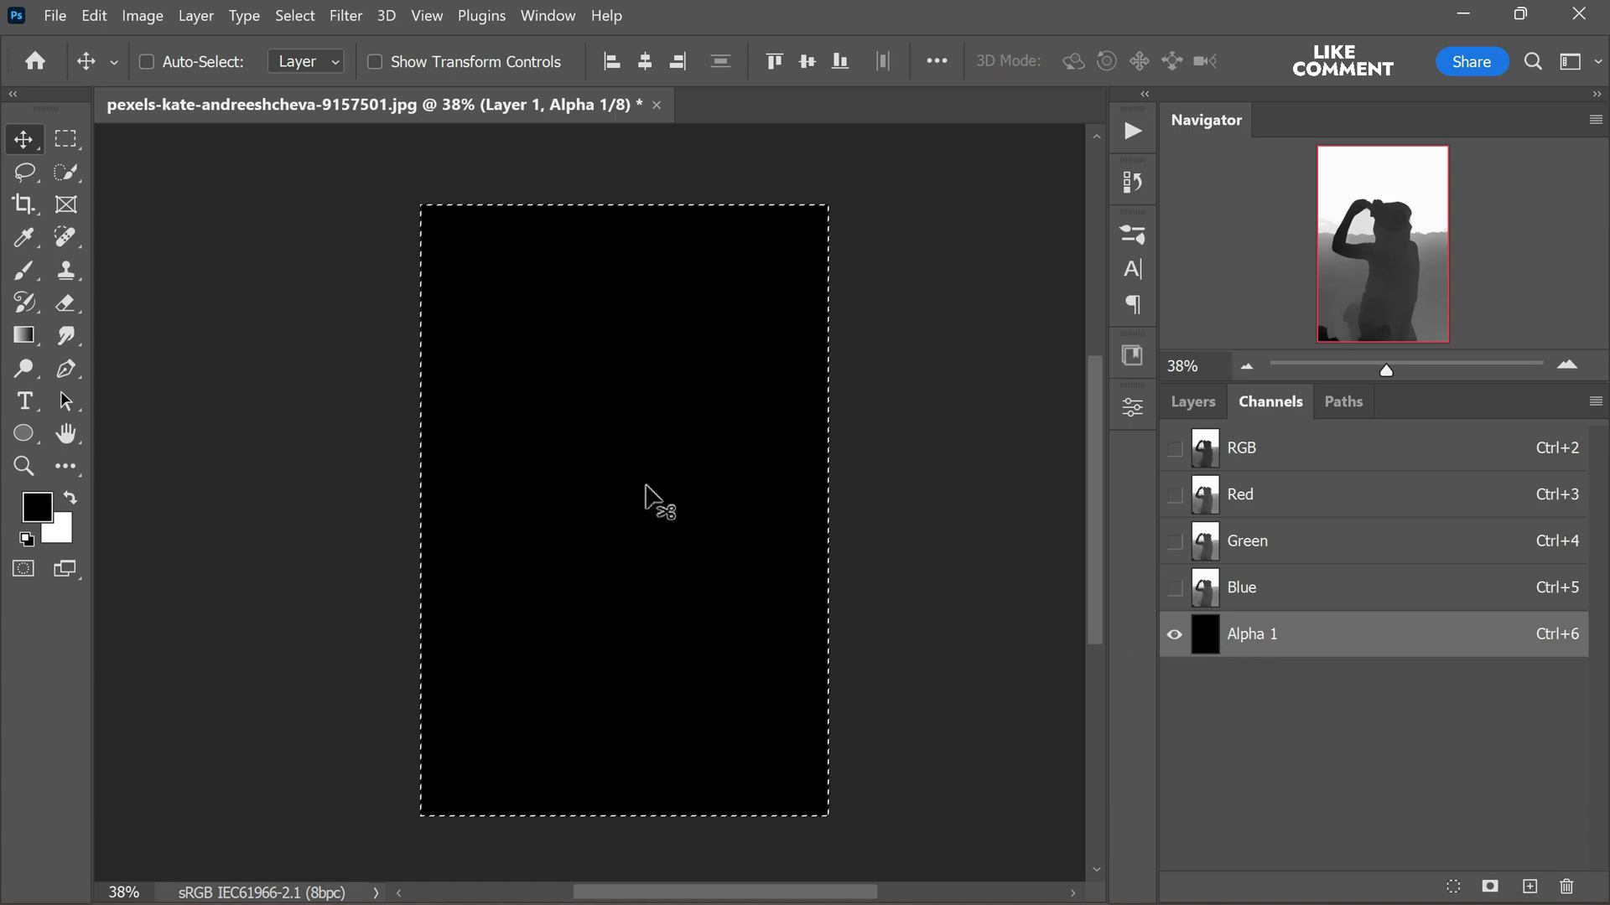
click(94, 15)
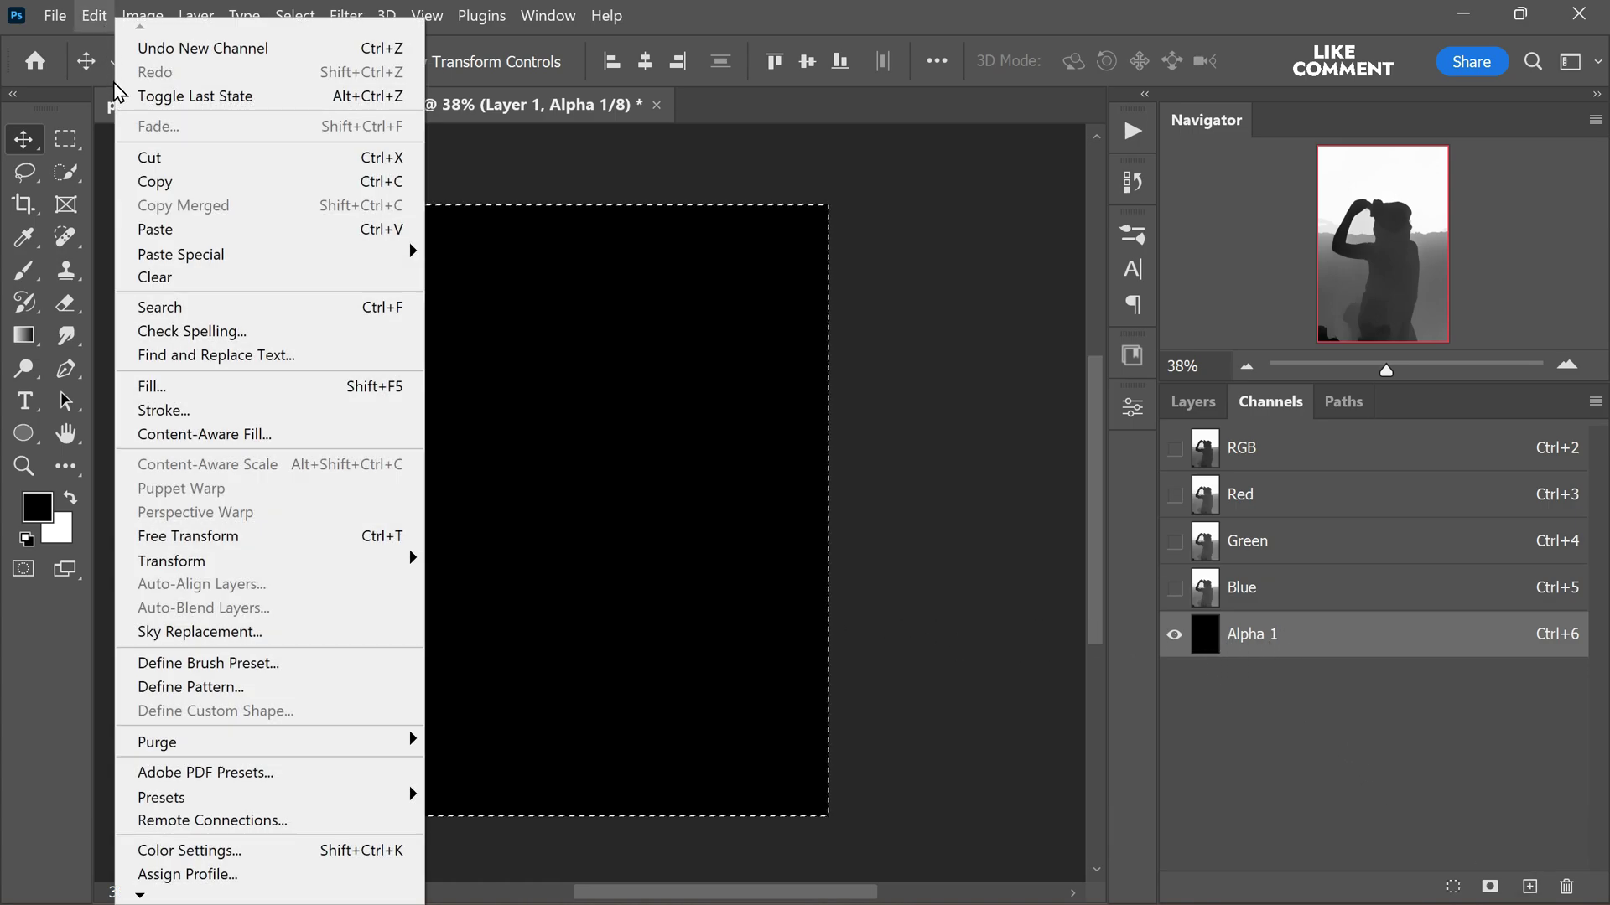
click(248, 235)
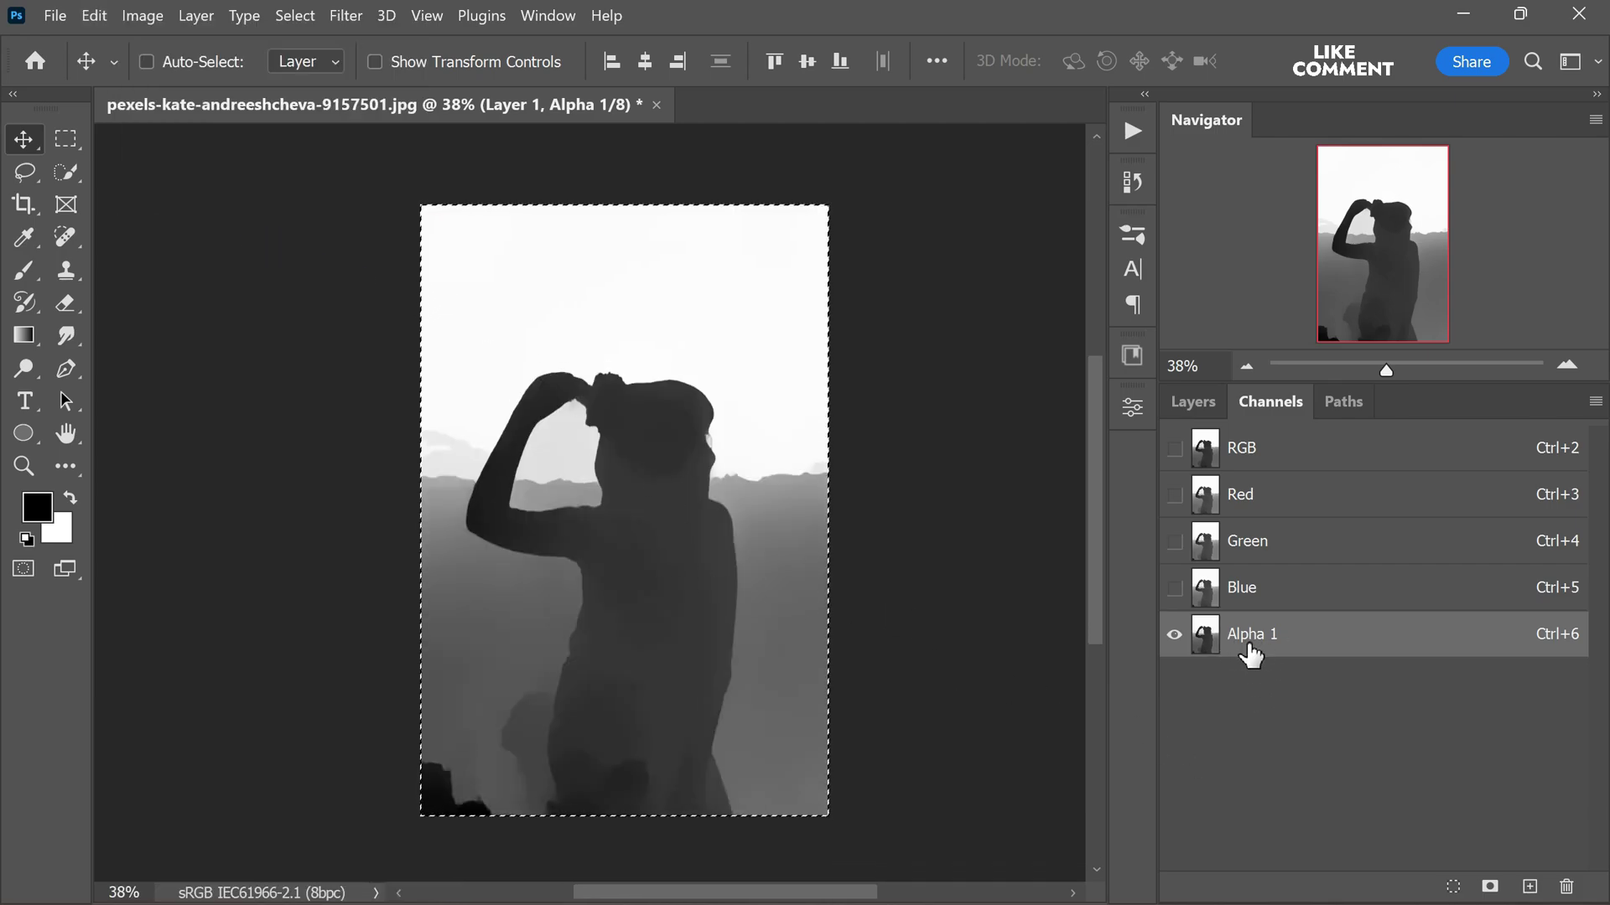
click(1265, 458)
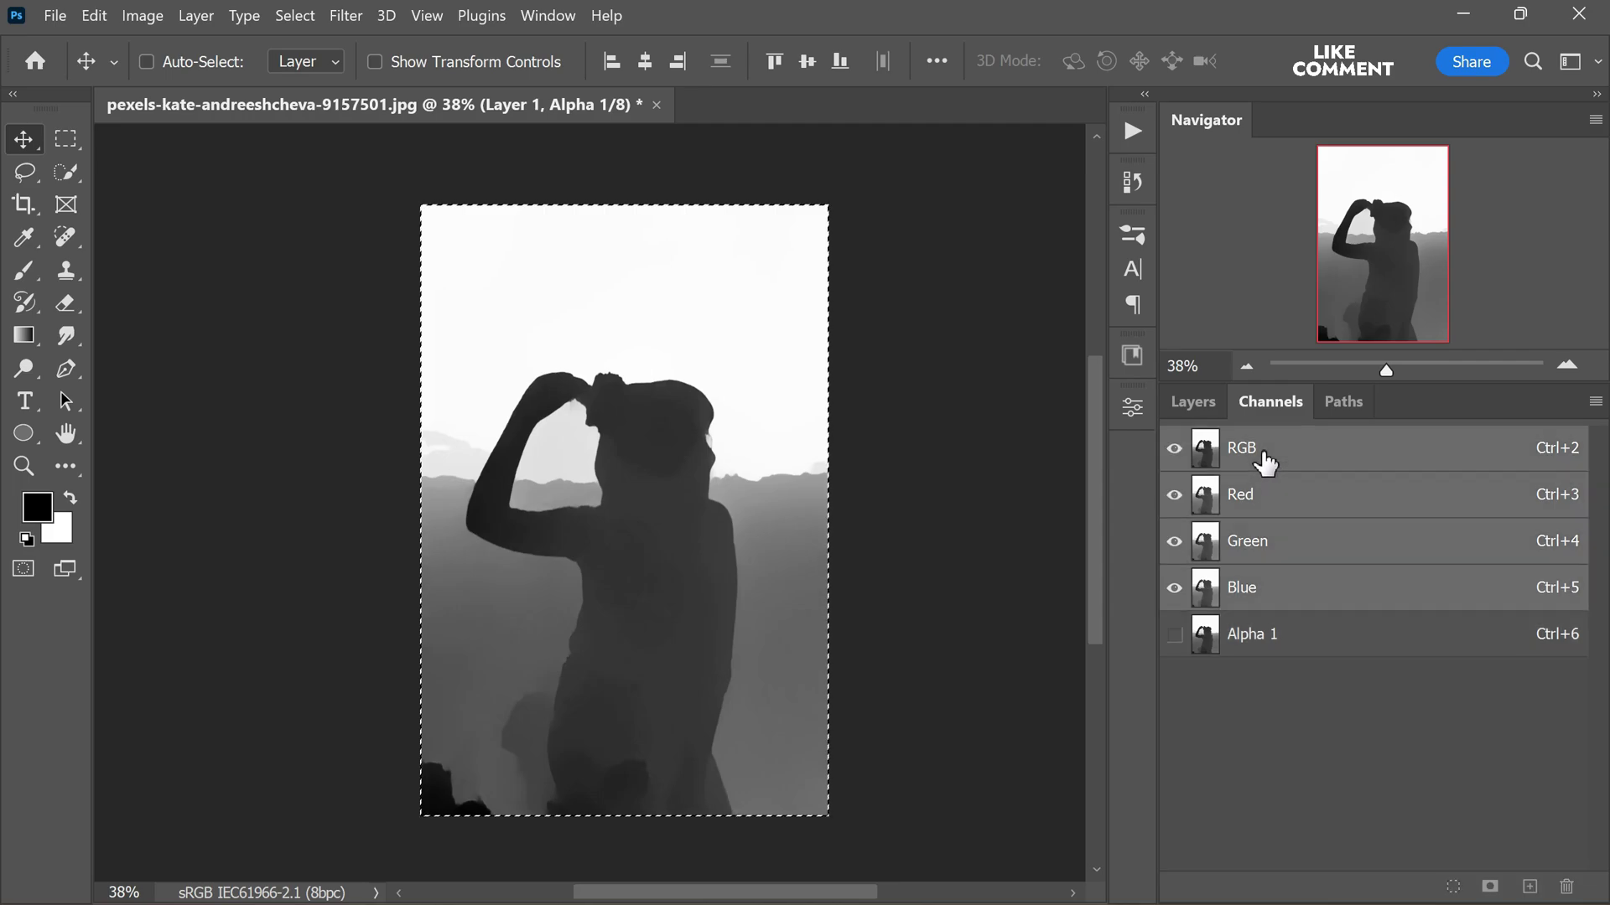
key(x)
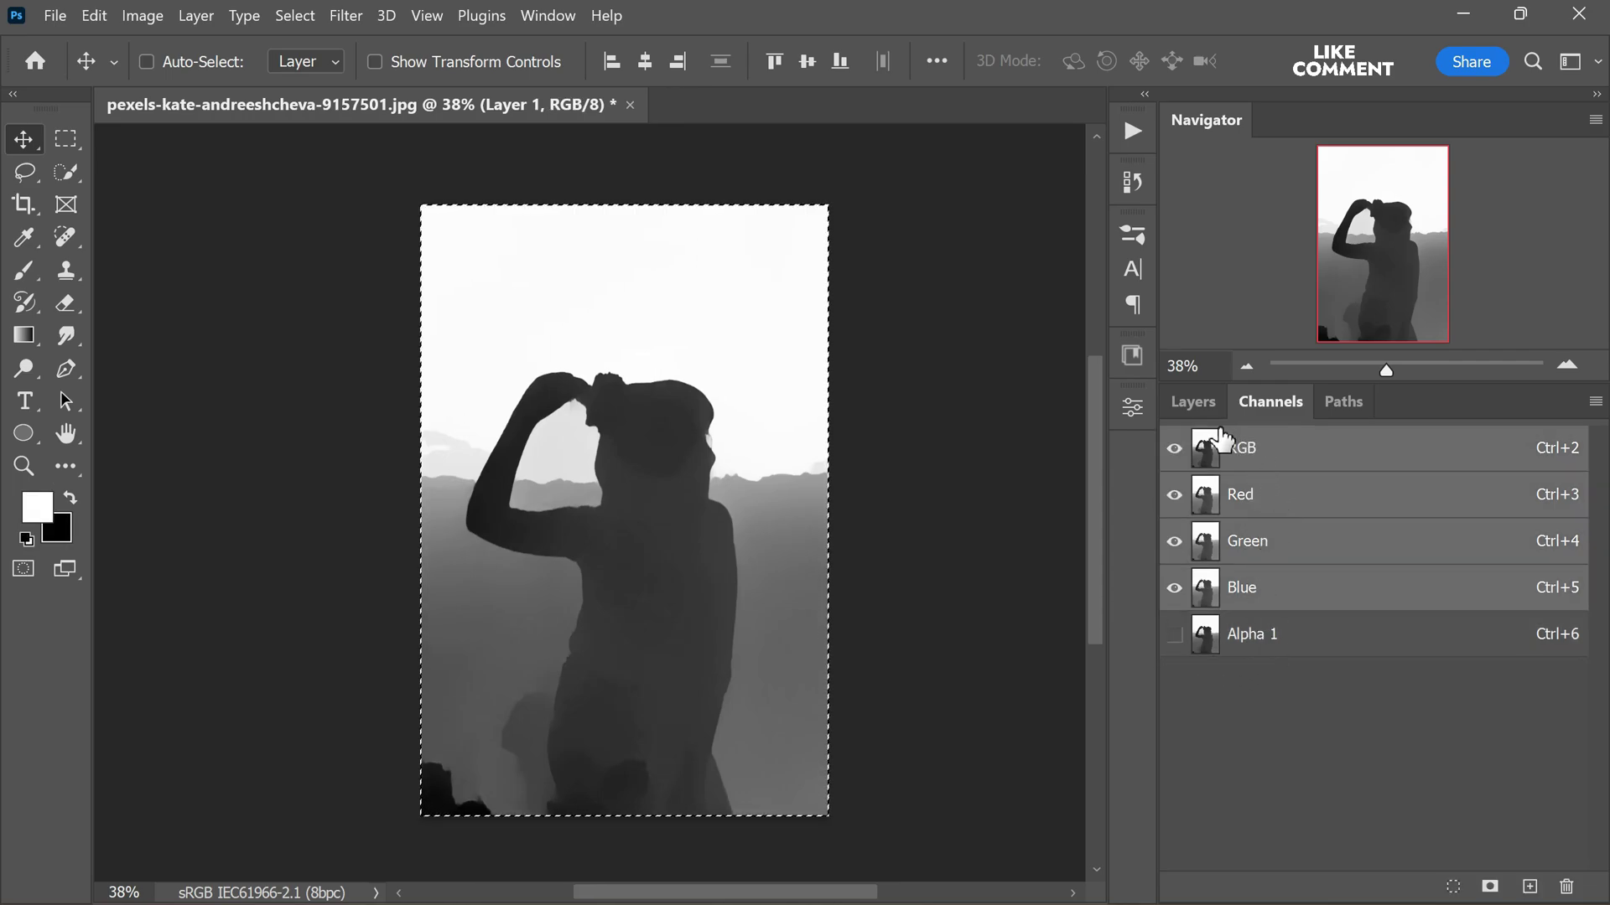
click(1191, 401)
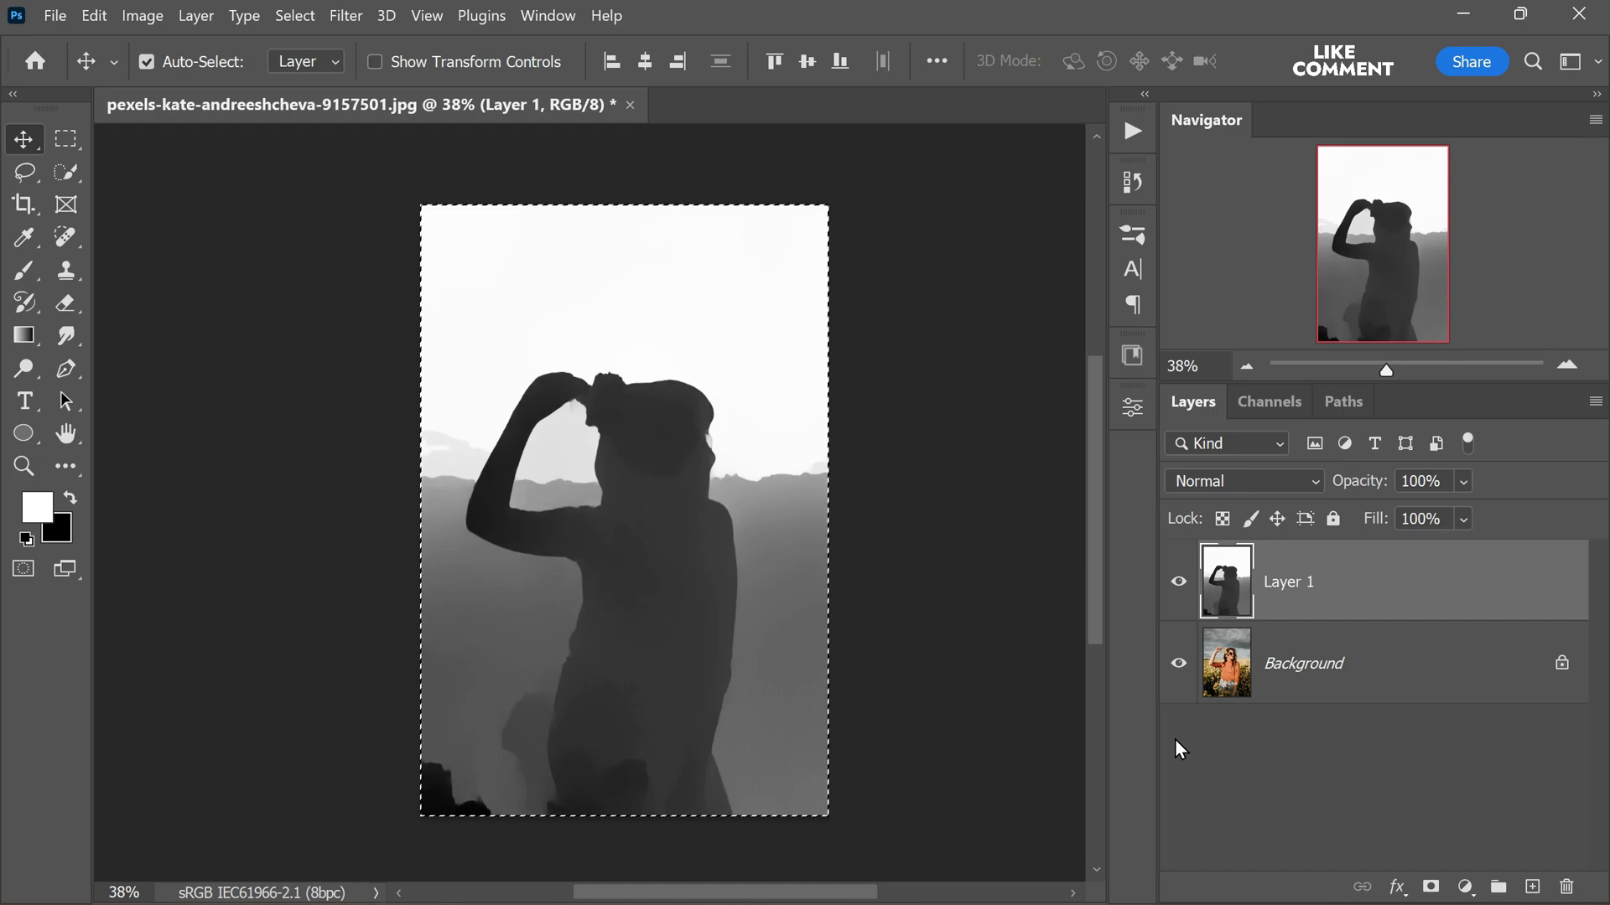
- Deselect, hide depth-map Layer 1, and duplicate Background as Background copy
key(ctrl+d)
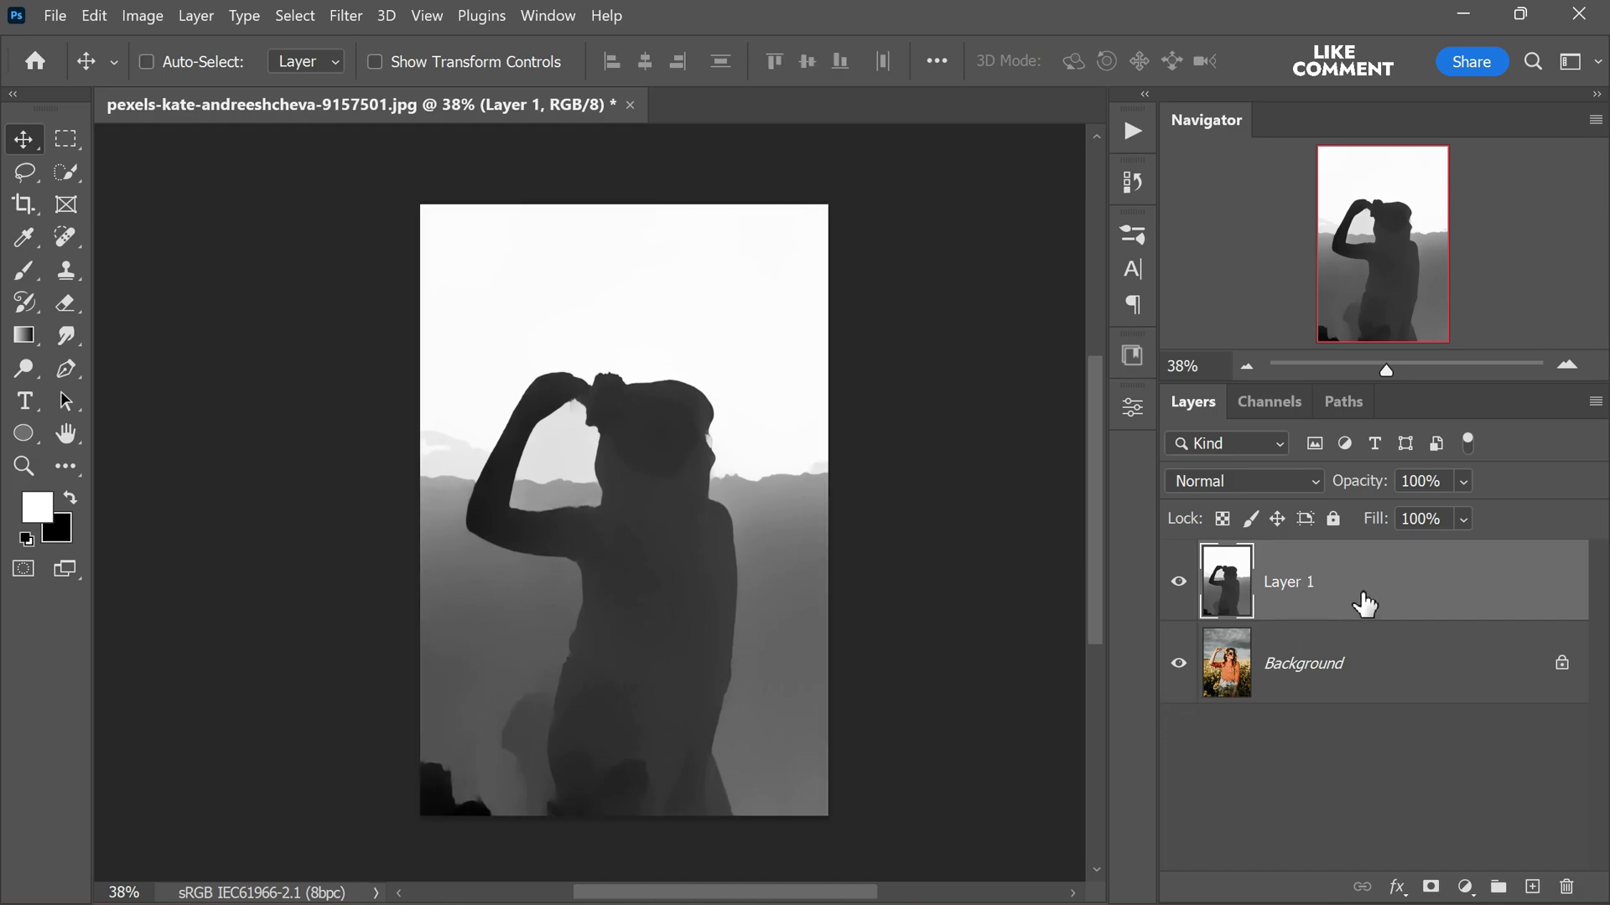
click(1178, 581)
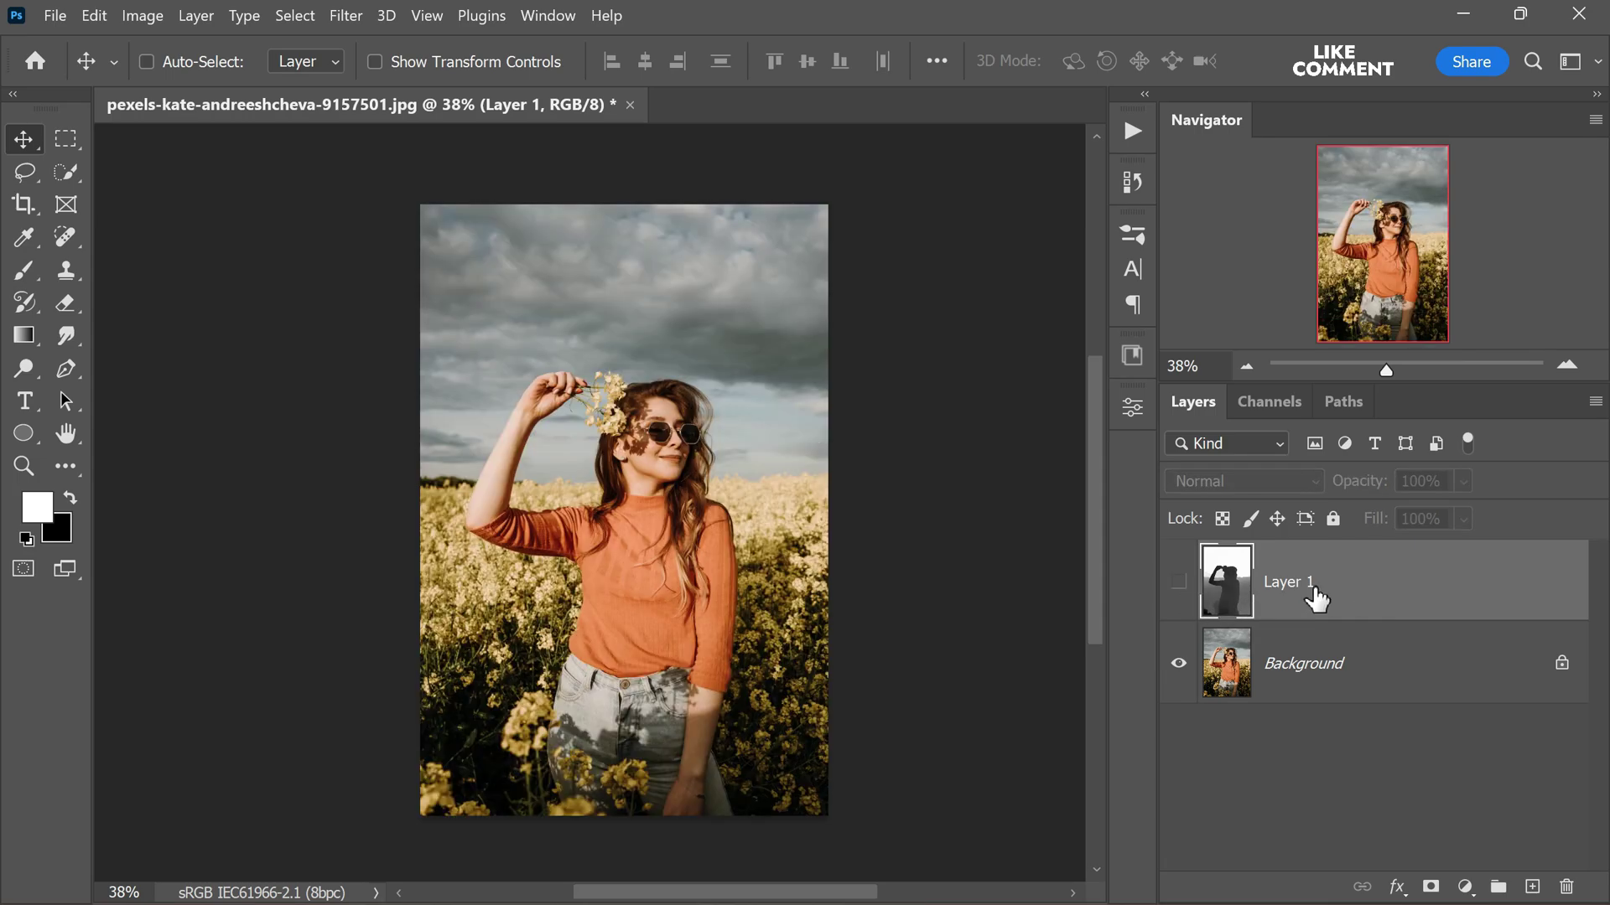
click(1318, 677)
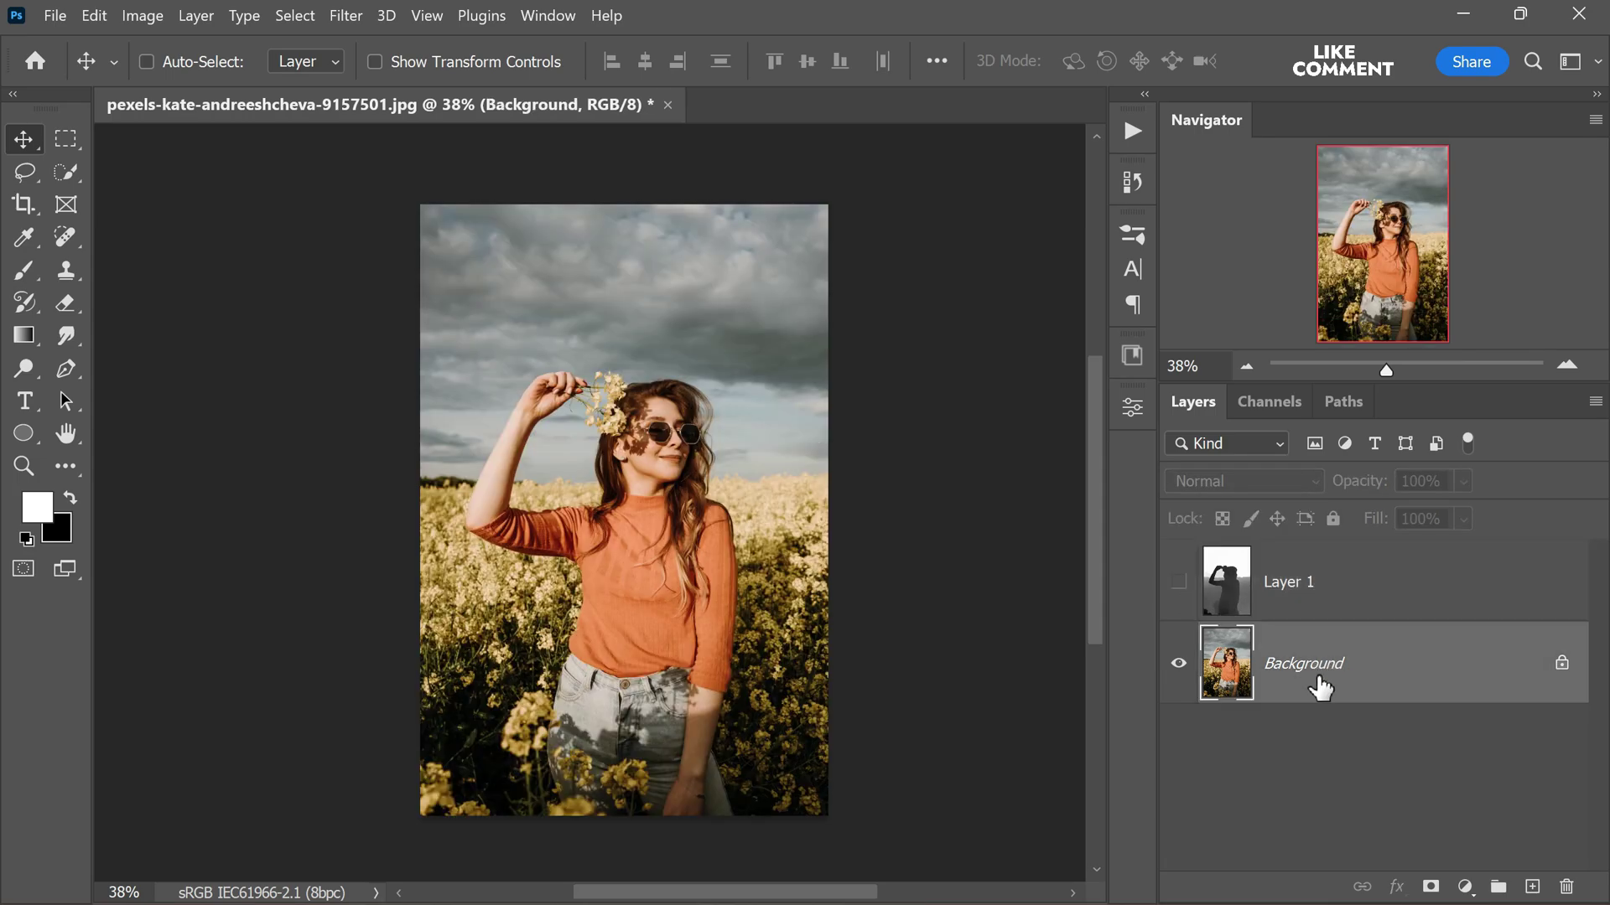
right_click(1318, 679)
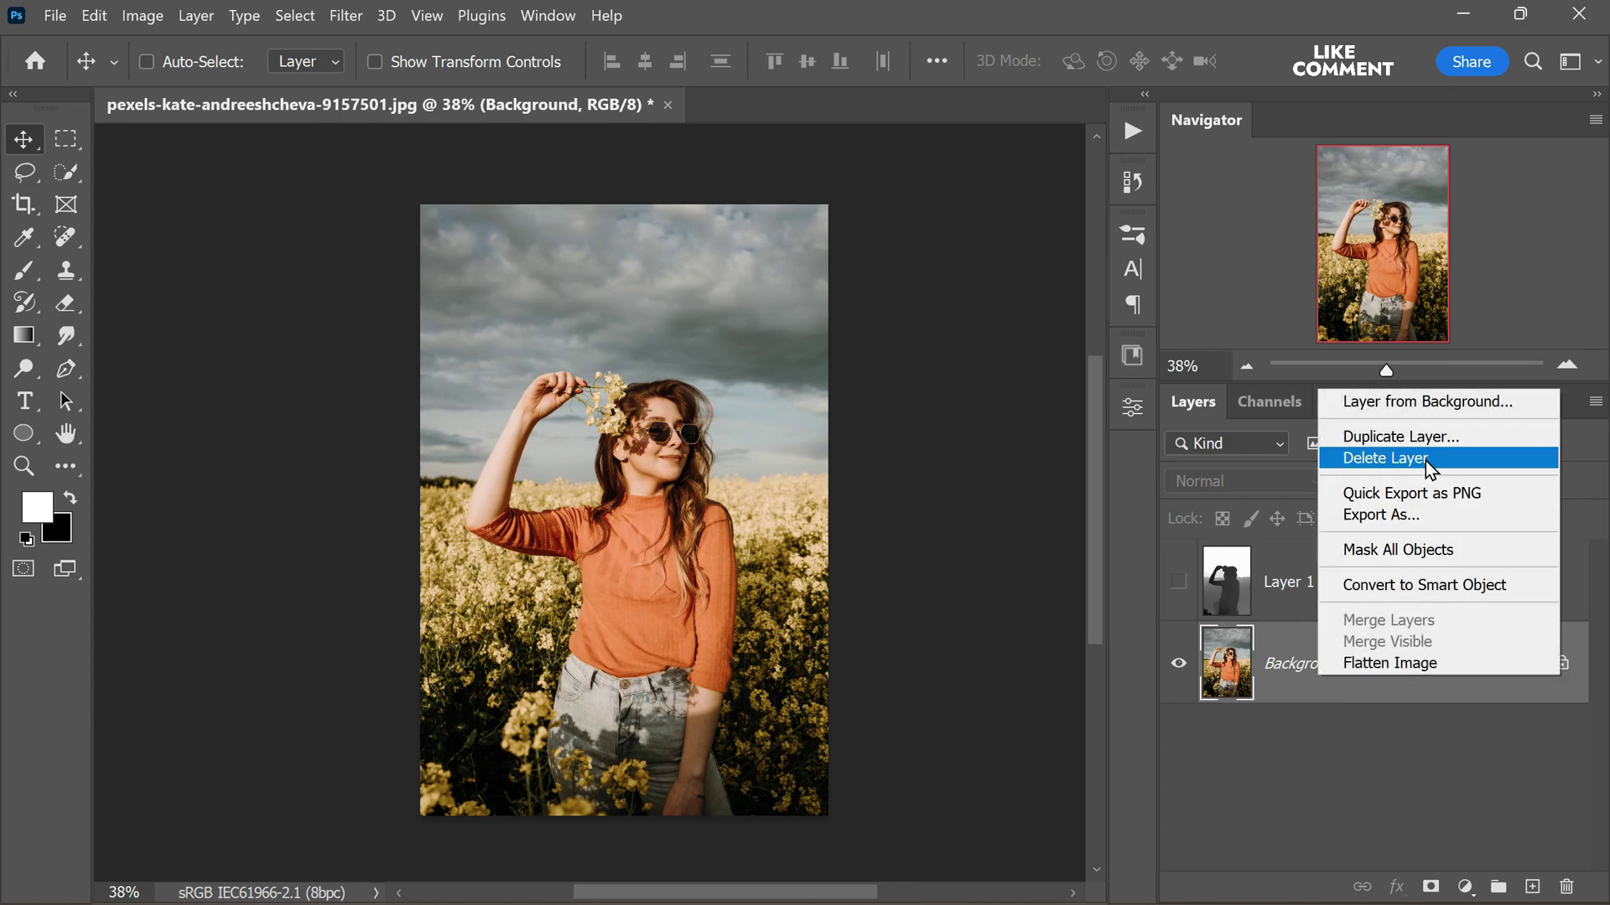
click(1449, 435)
click(1115, 466)
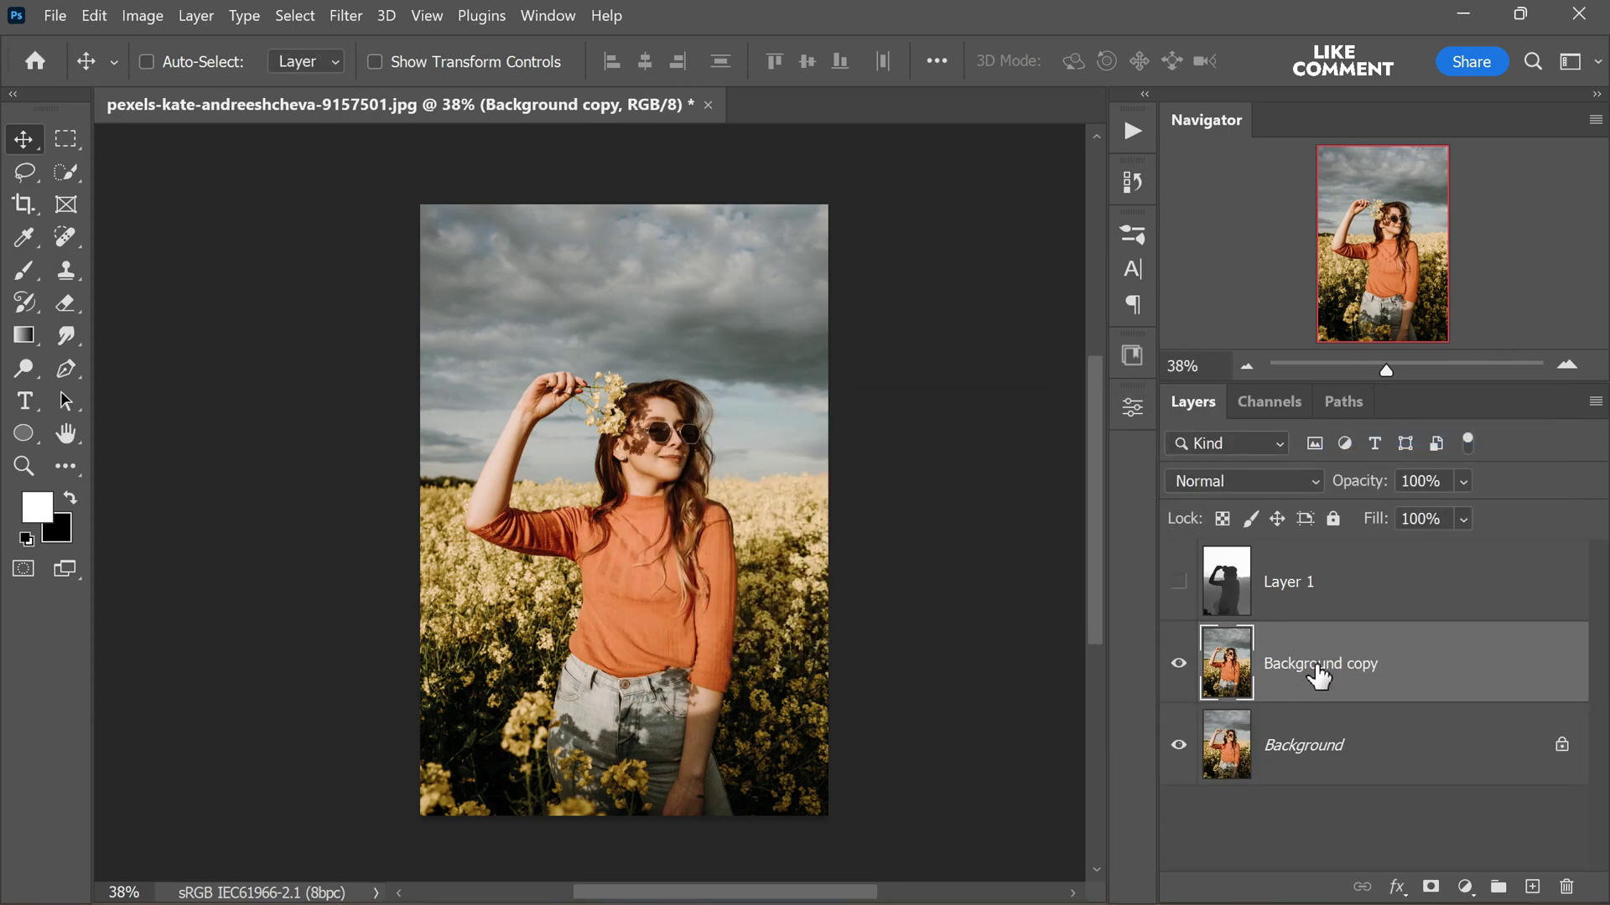
- Open Lens Blur on Background copy and set its depth map source to Alpha 1
click(342, 17)
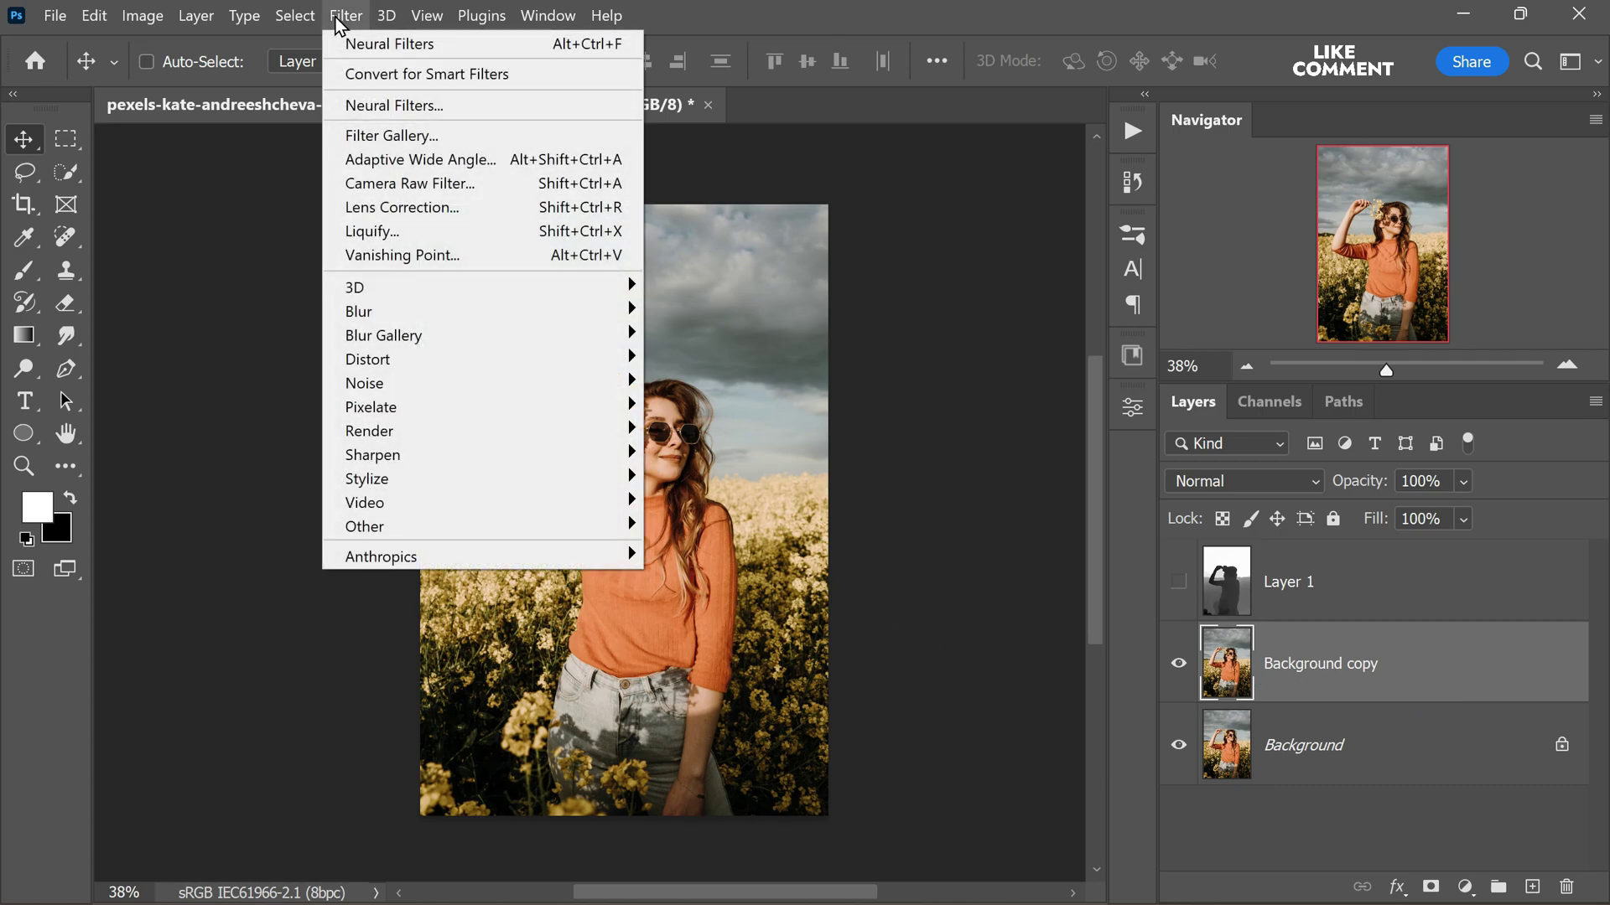
mouse_move(551, 307)
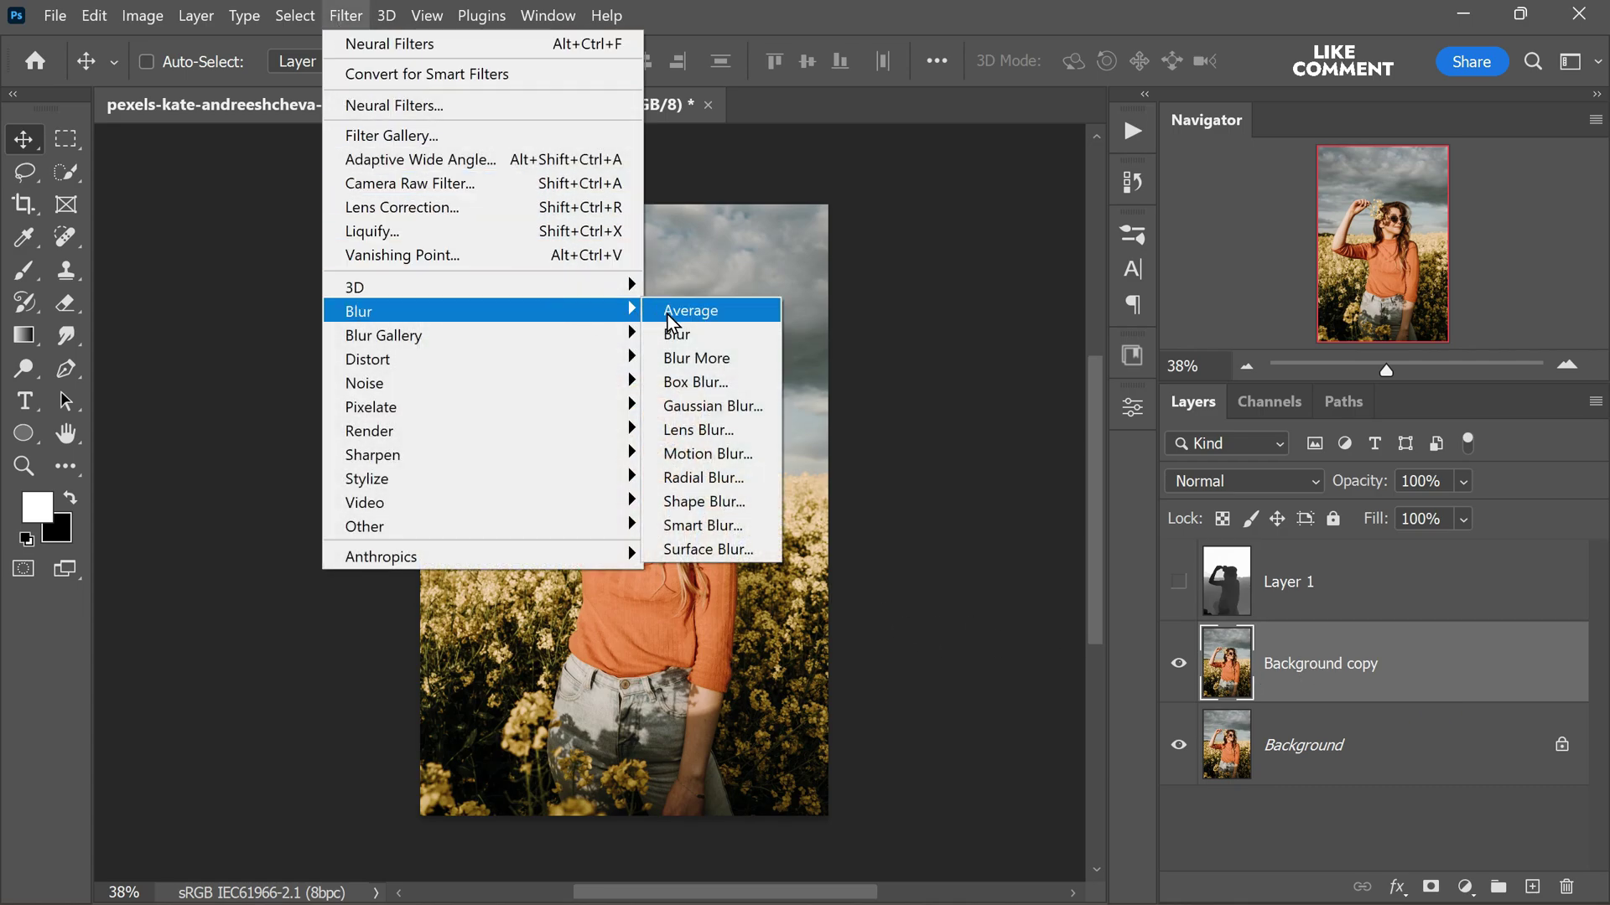
click(758, 430)
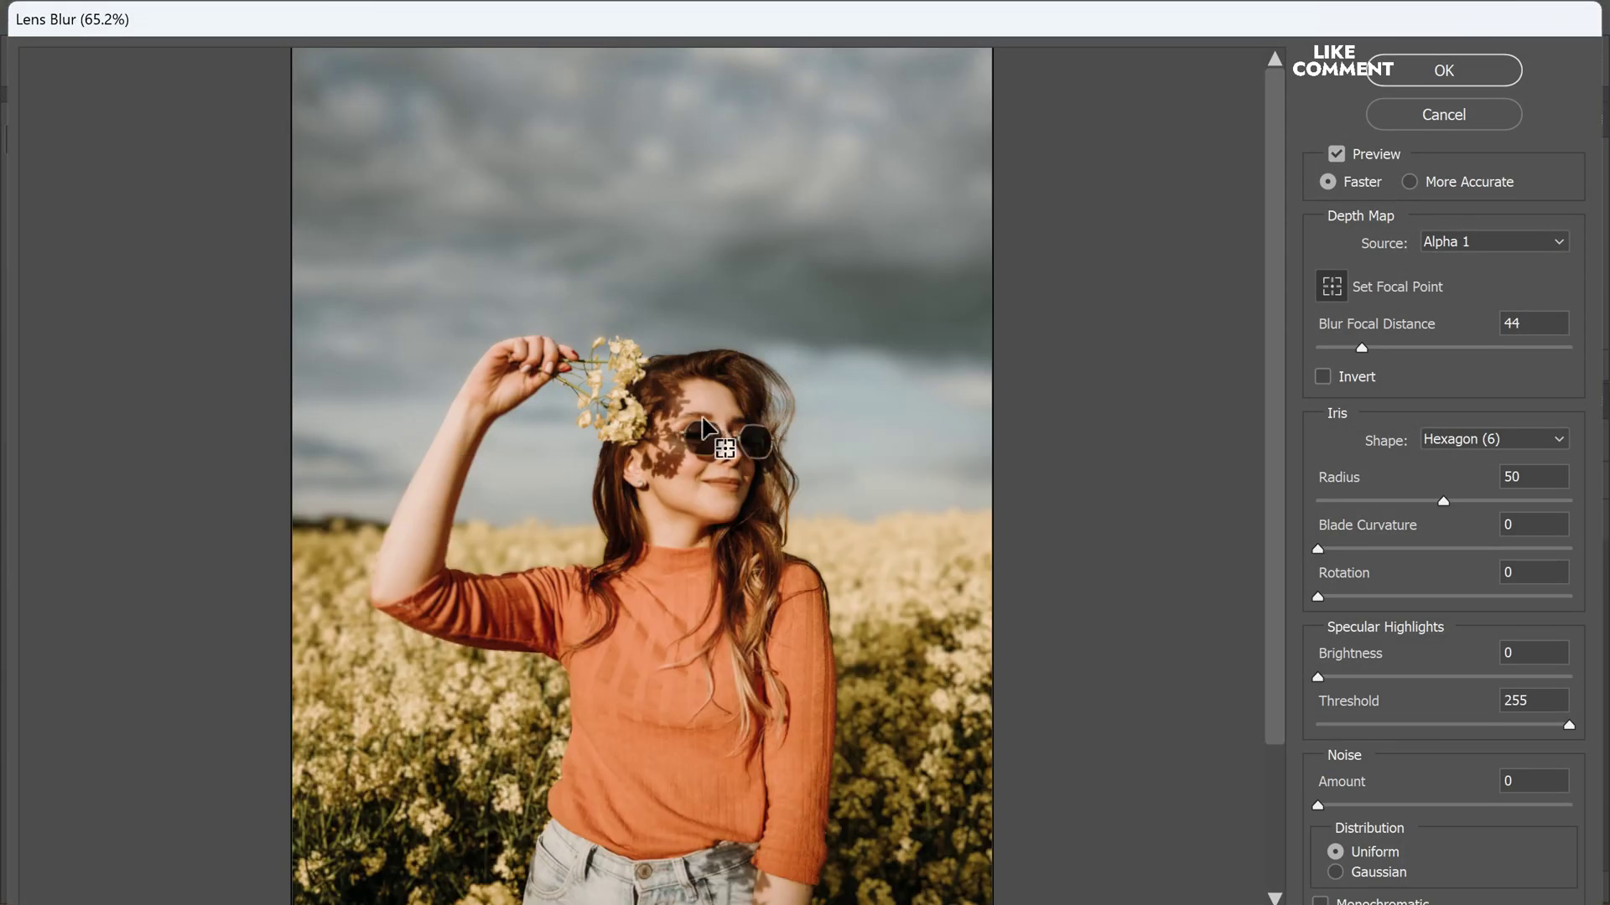
alt+click(682, 413)
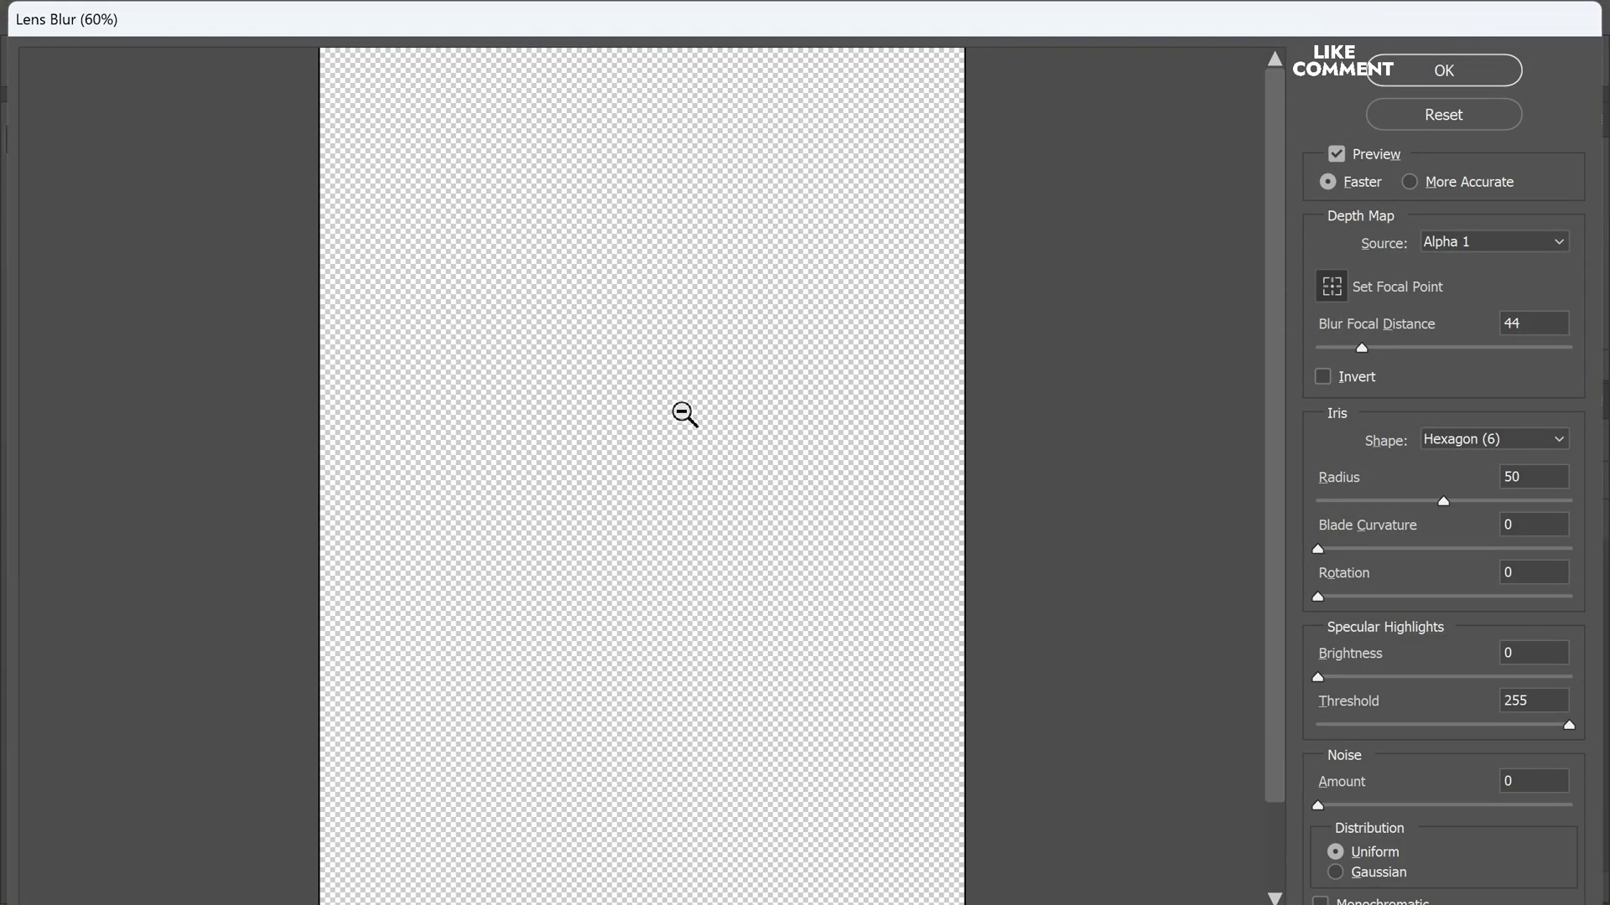
alt+click(682, 413)
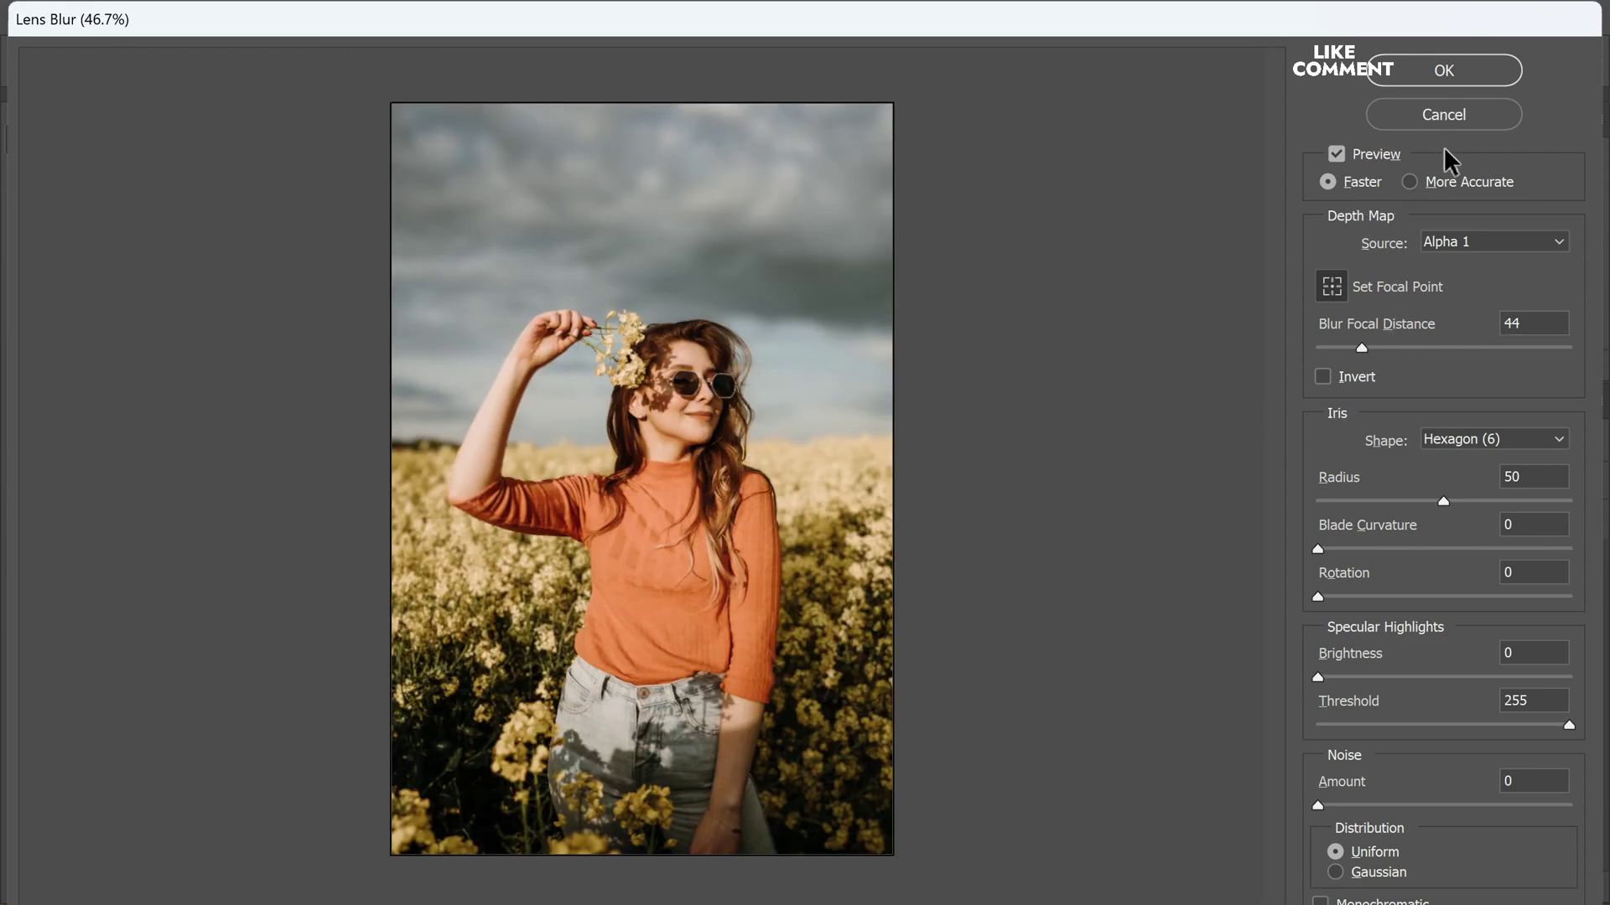
click(1467, 243)
click(1471, 262)
click(1464, 245)
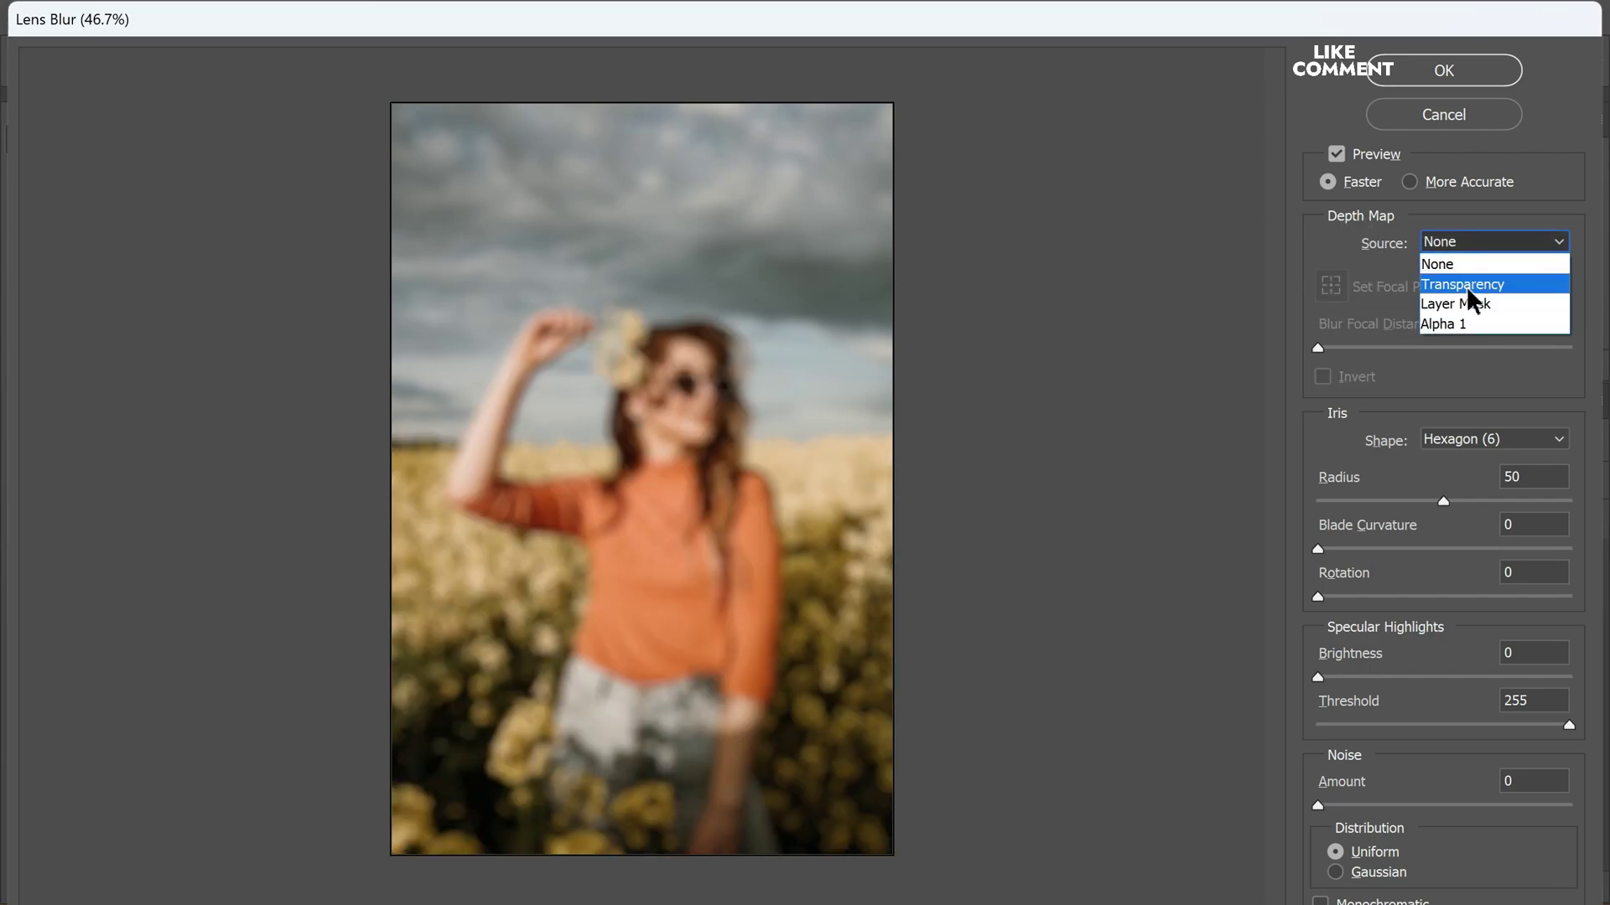
click(1467, 284)
click(1467, 243)
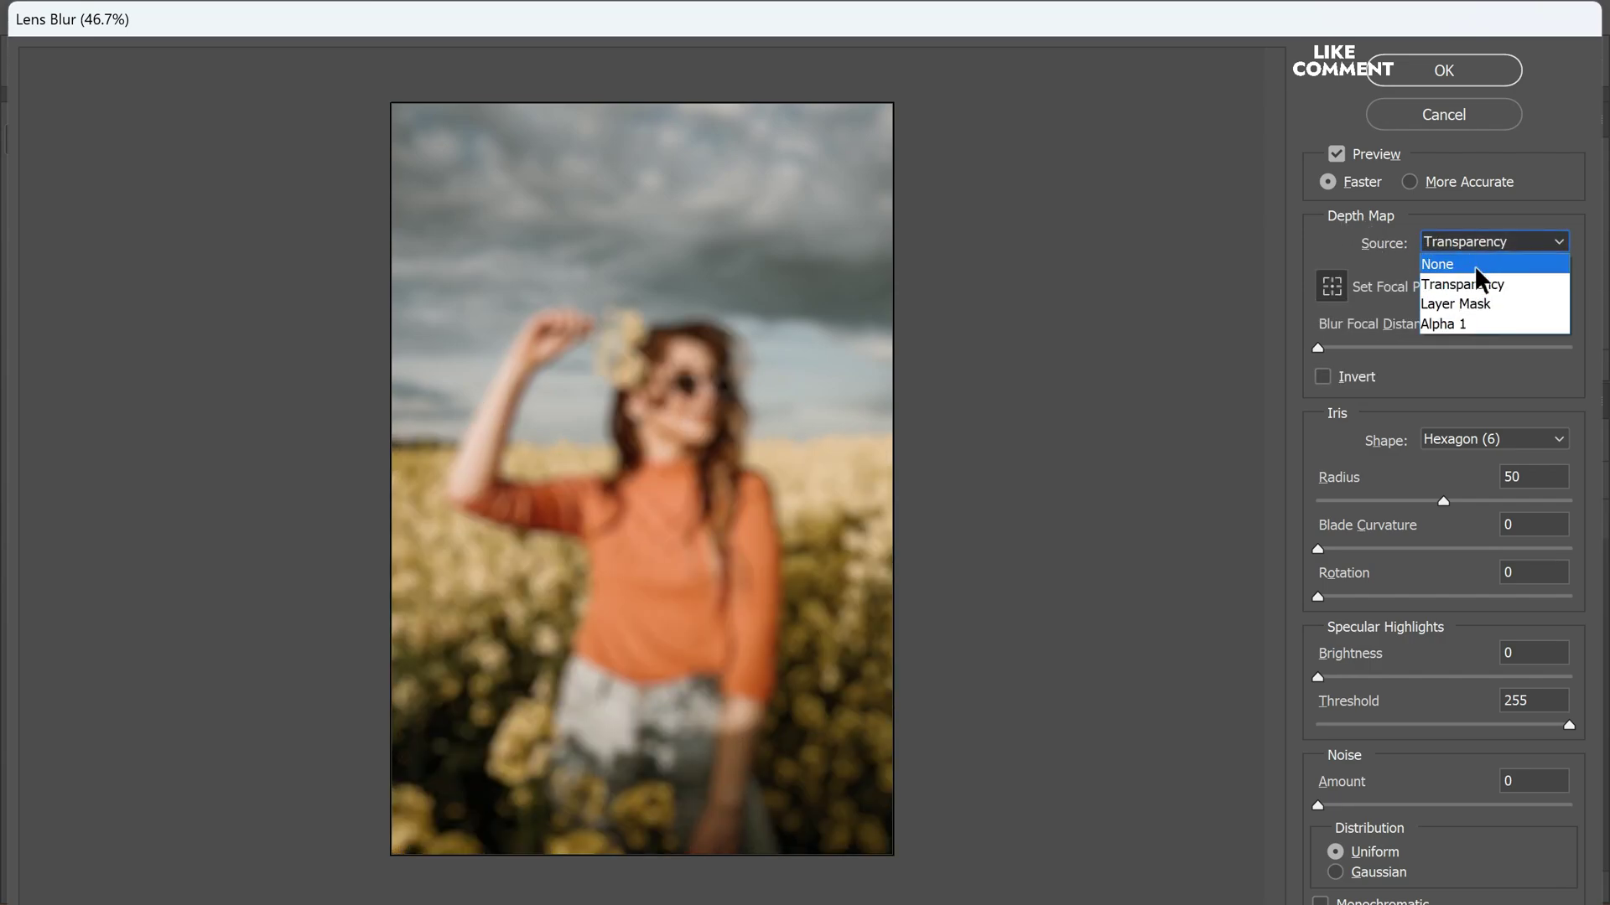
click(1457, 327)
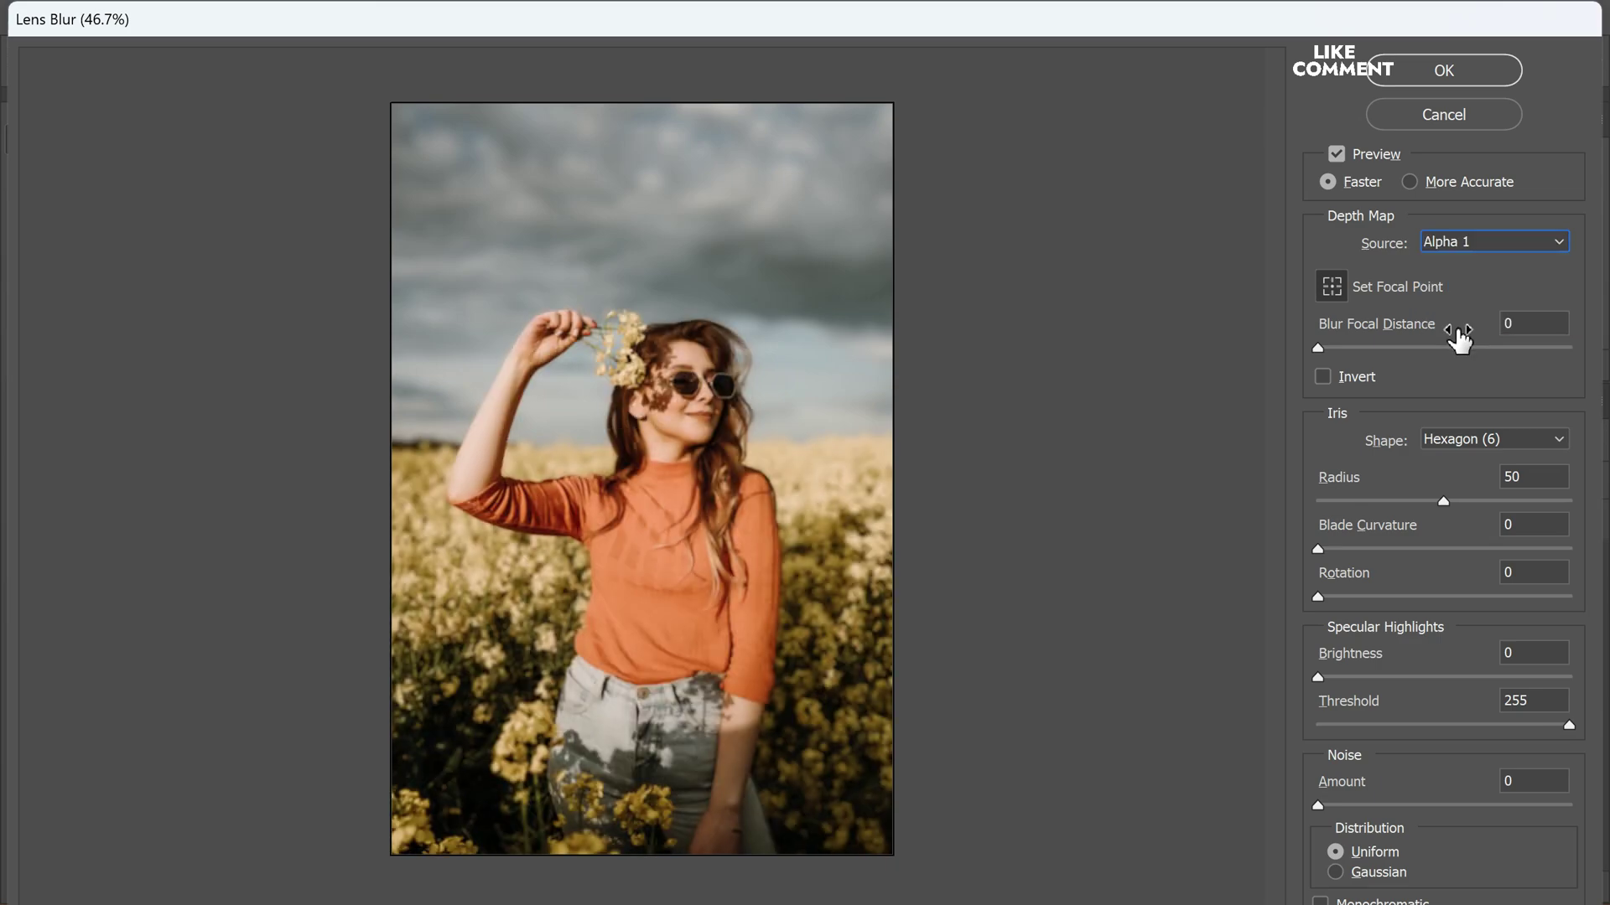
- Focus on the sunglasses, set radius 100 and focal distance 31, and apply Lens Blur
click(1330, 286)
click(685, 380)
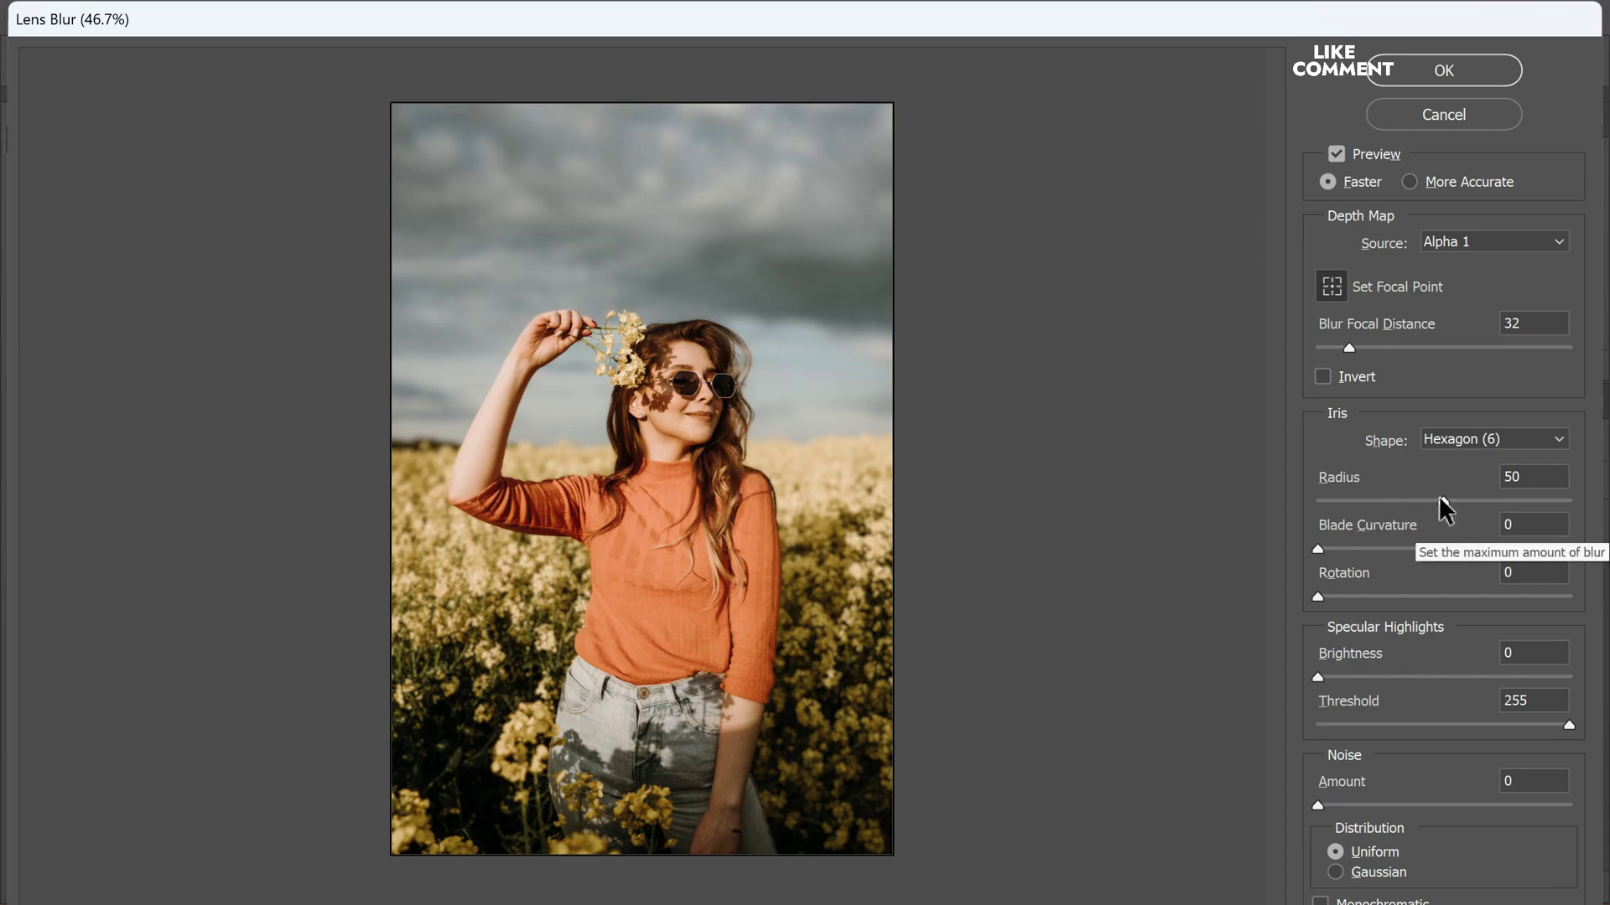
drag(1444, 503, 1597, 500)
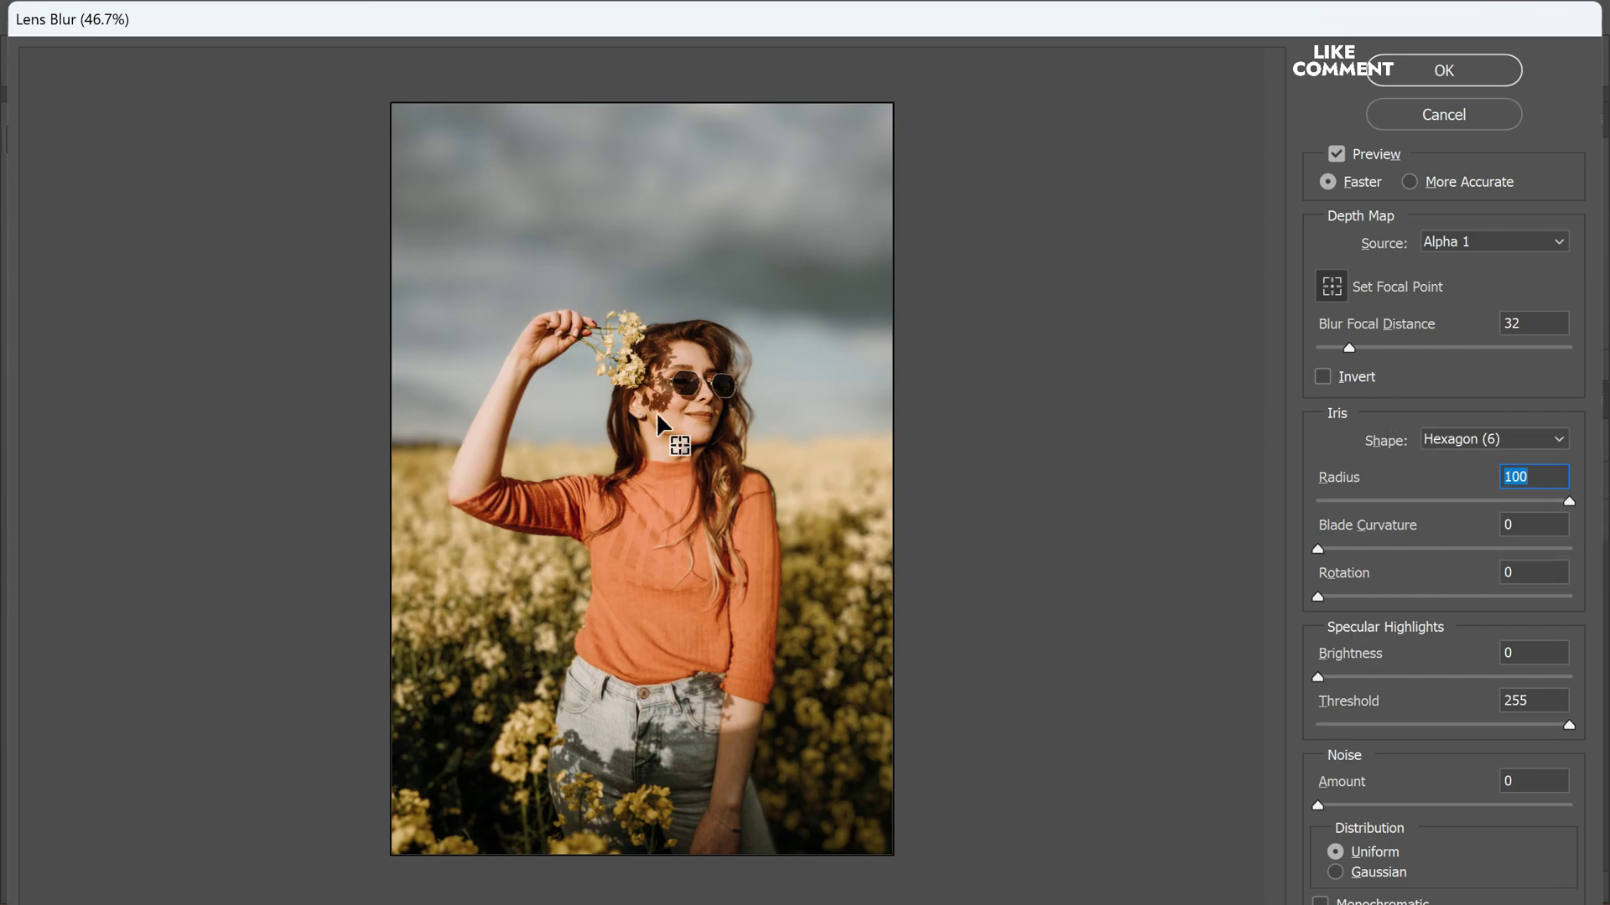
scroll(652, 377, up, 3)
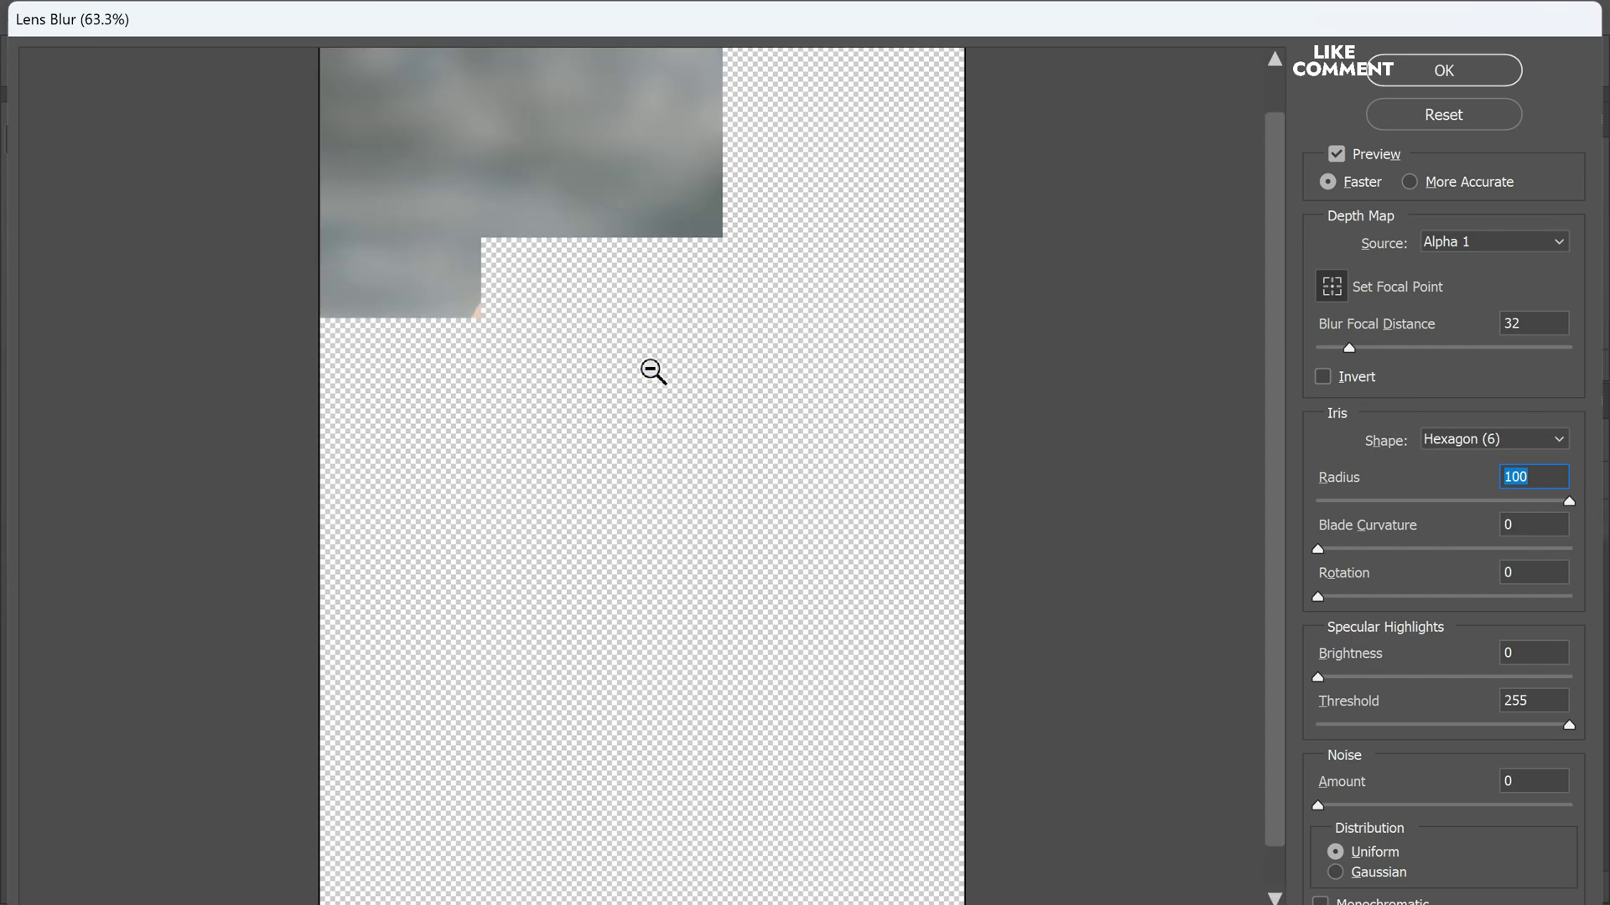
scroll(634, 312, up, 2)
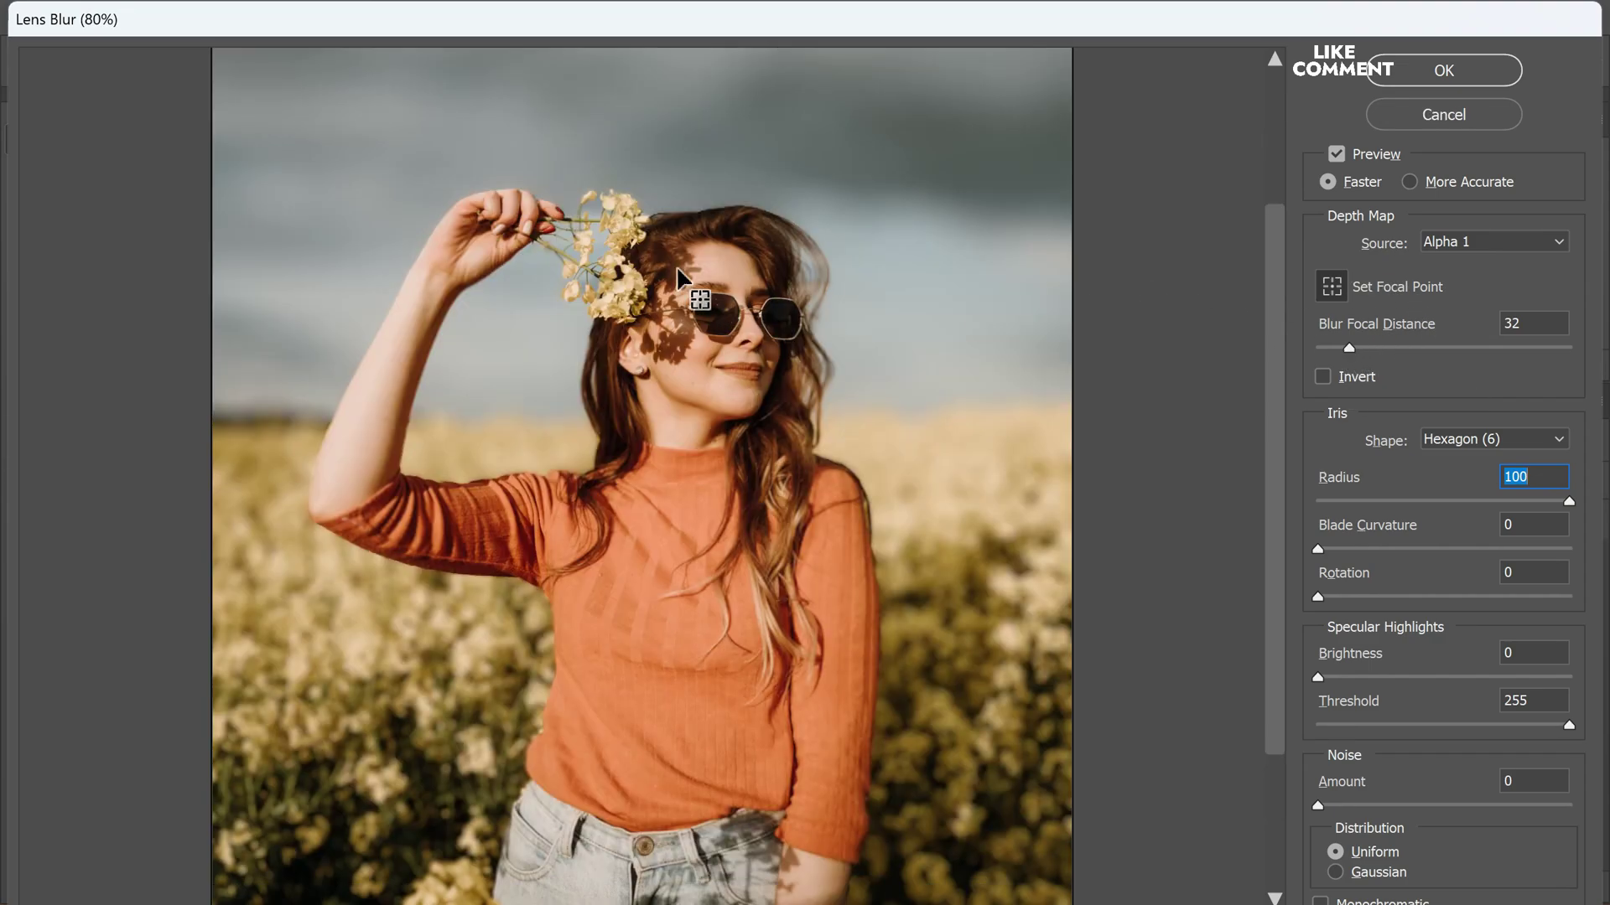
mouse_move(1349, 348)
mouse_down()
mouse_move(1380, 350)
mouse_move(1347, 352)
mouse_up()
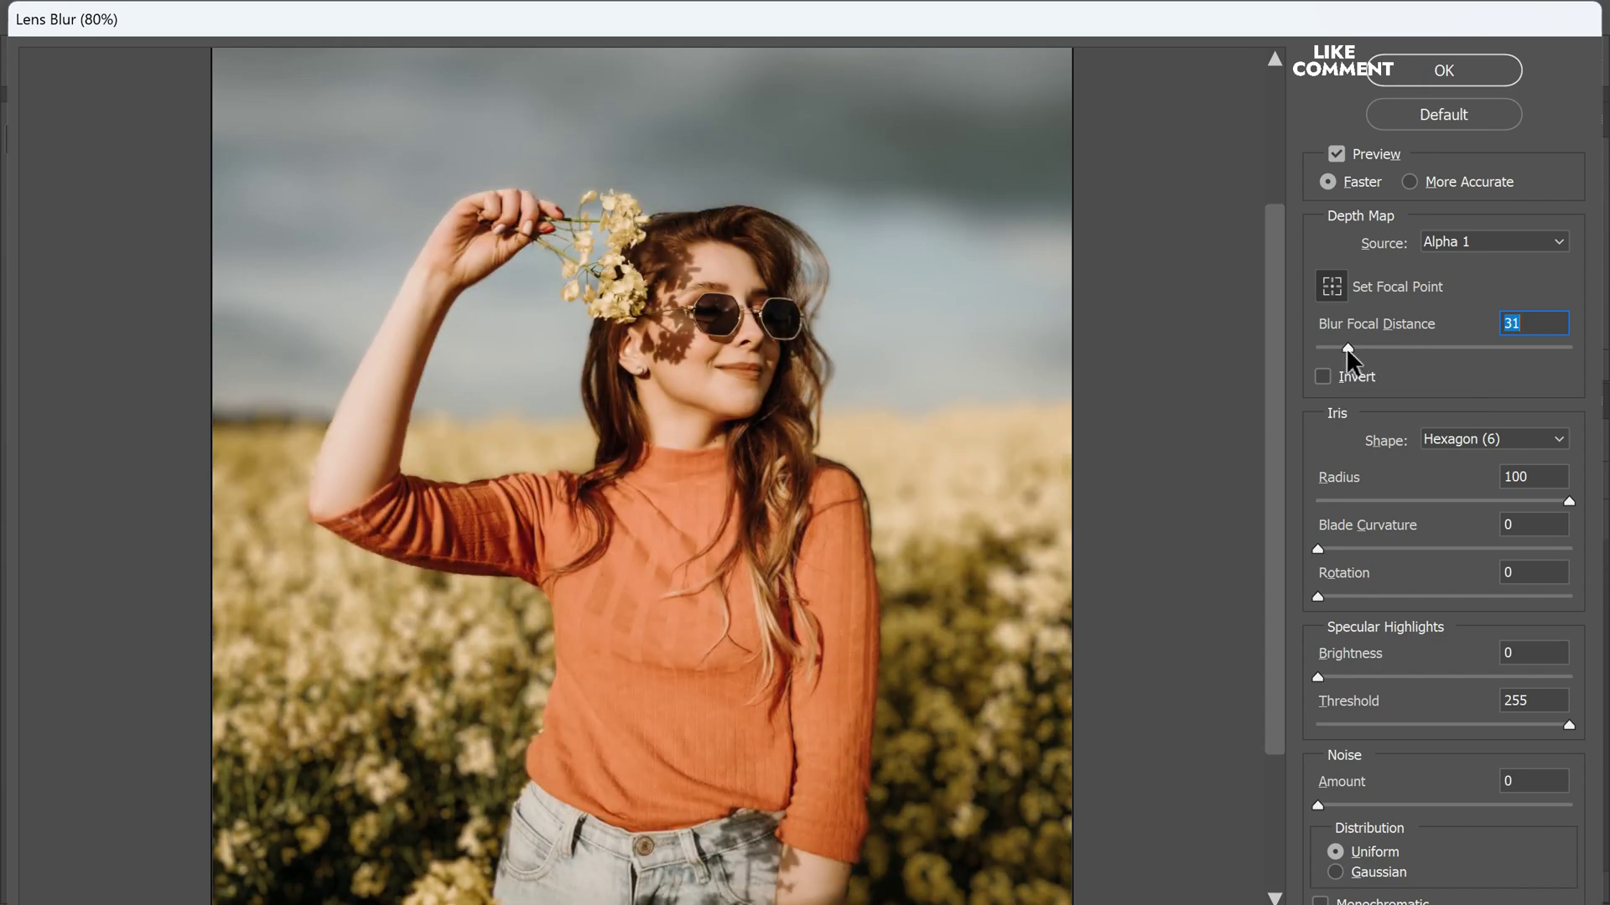
click(1530, 323)
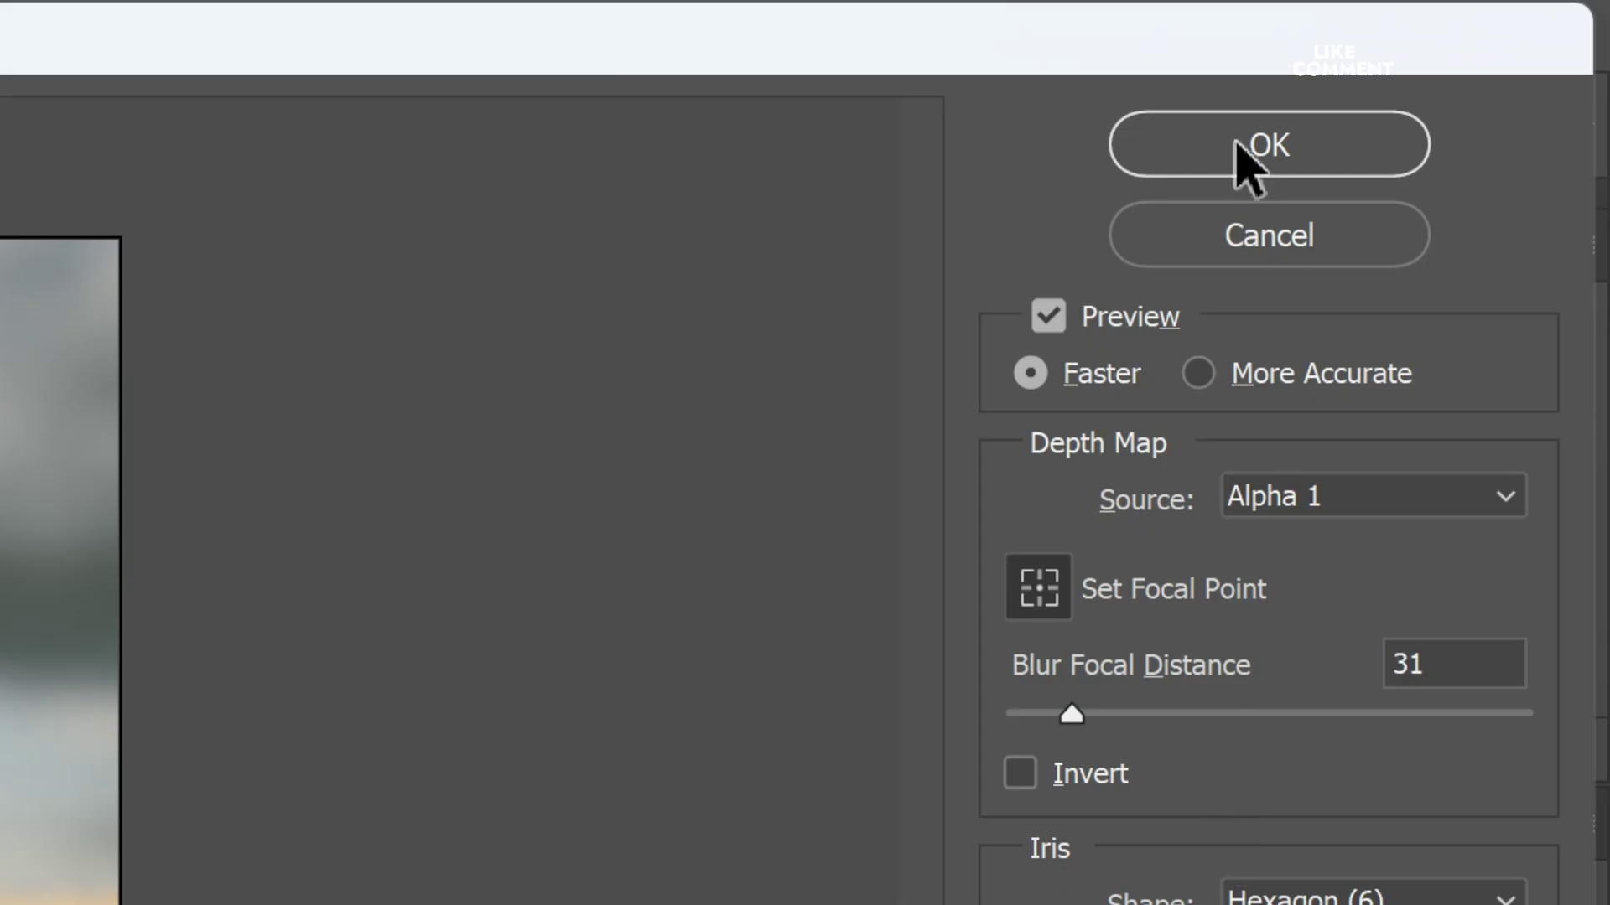
click(1241, 151)
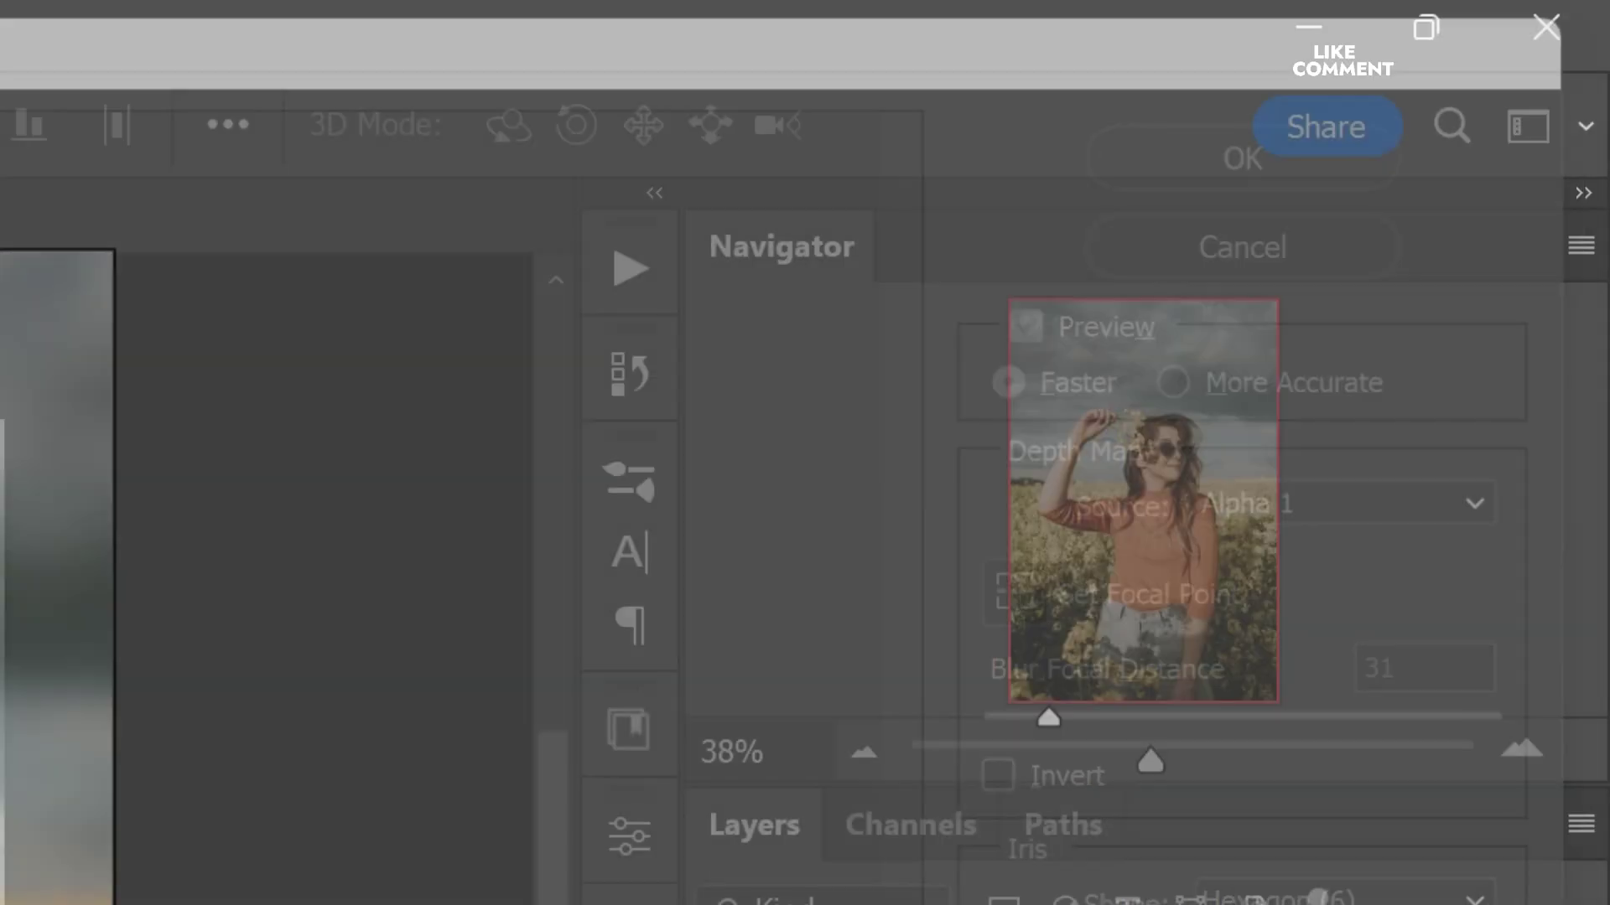
key(ctrl+0)
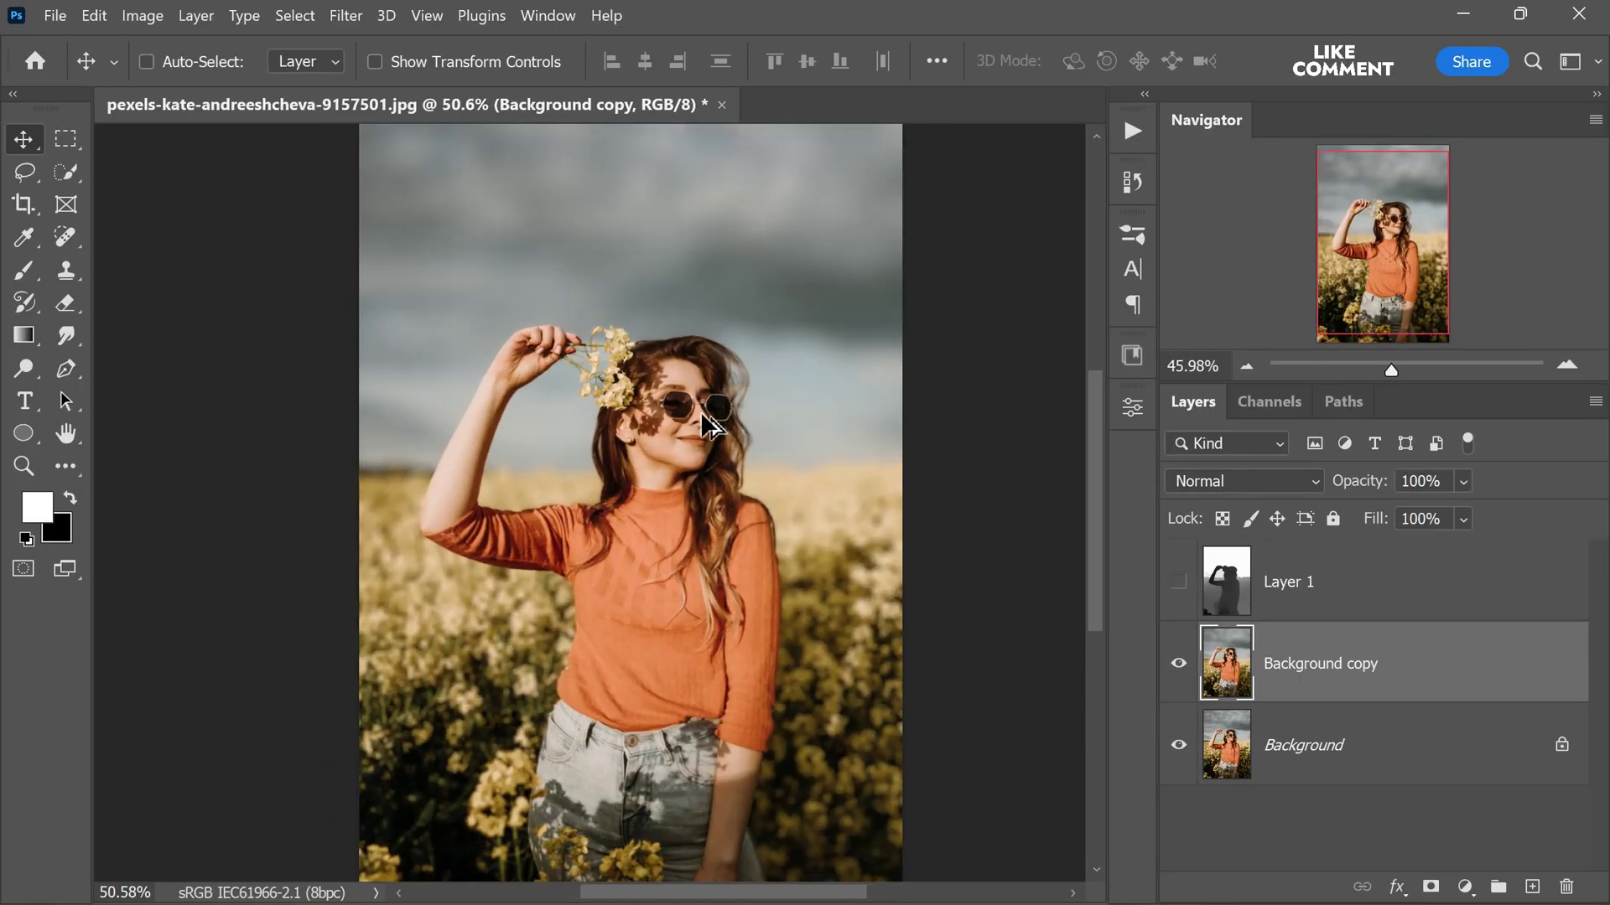
click(1179, 664)
click(1178, 665)
click(1179, 665)
click(1178, 665)
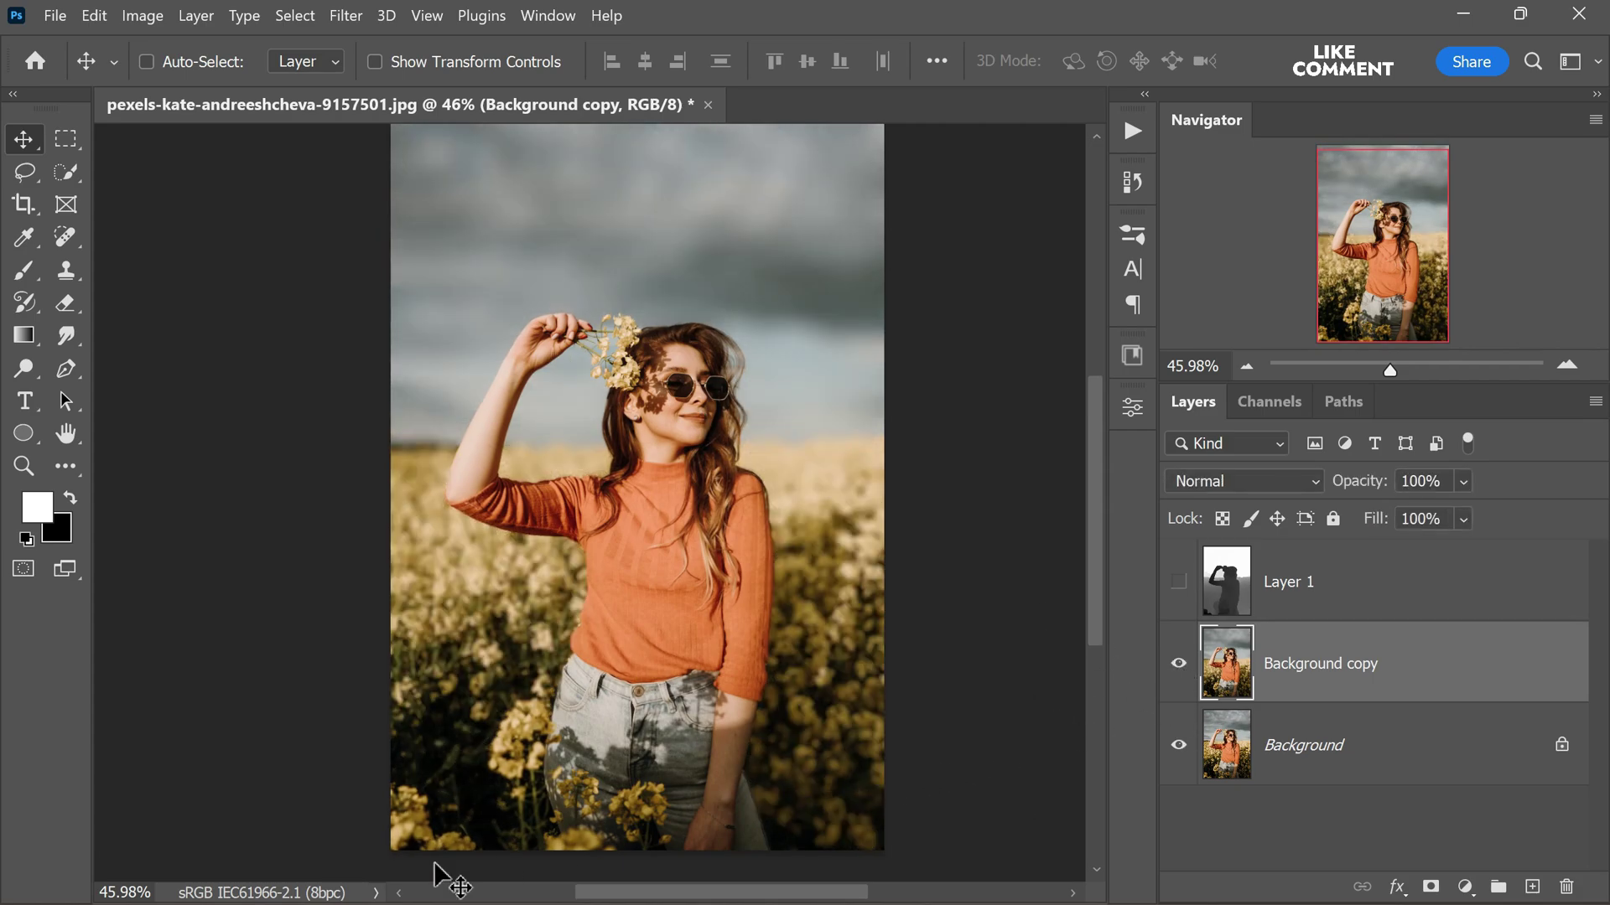
drag(619, 670, 624, 637)
scroll(544, 811, up, 5)
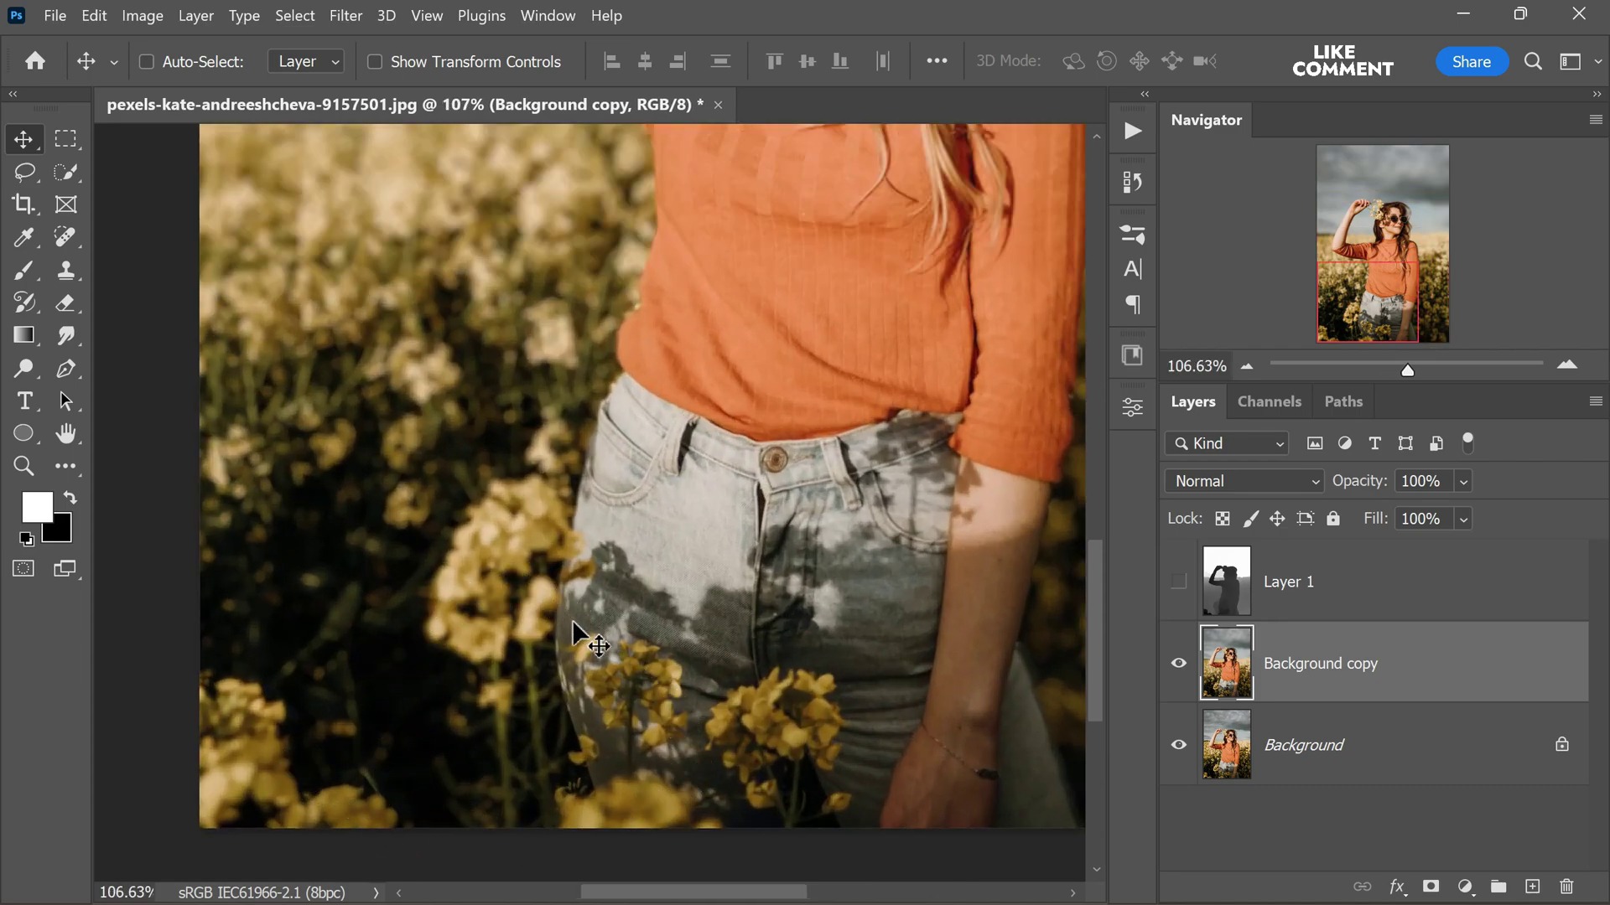
scroll(554, 704, down, 2)
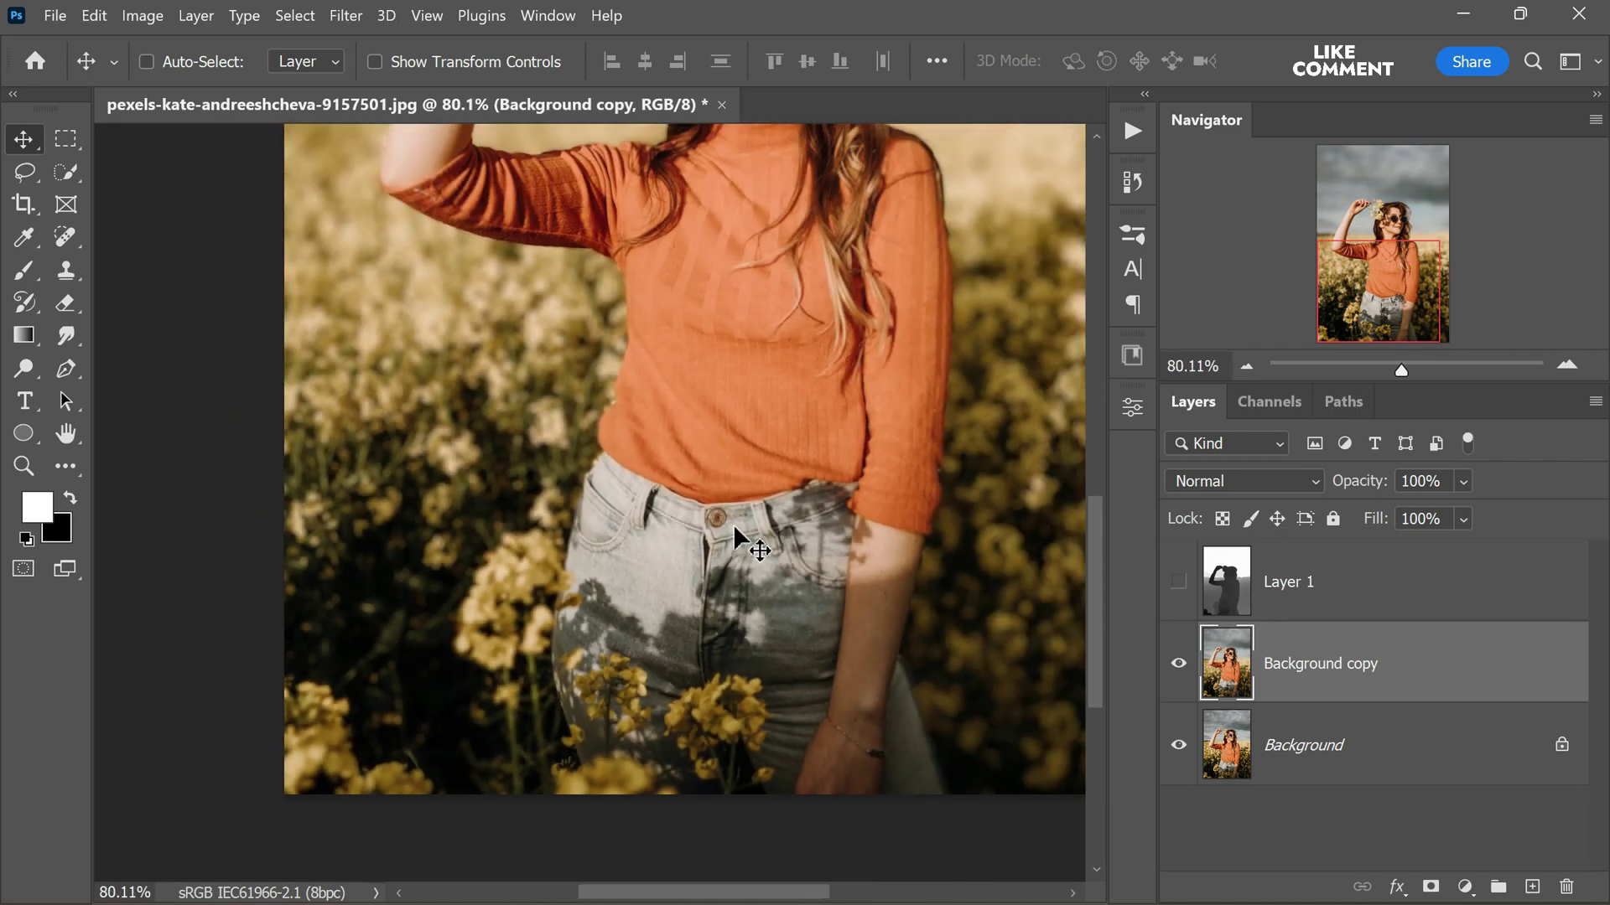
scroll(737, 545, up, 5)
scroll(761, 384, down, 2)
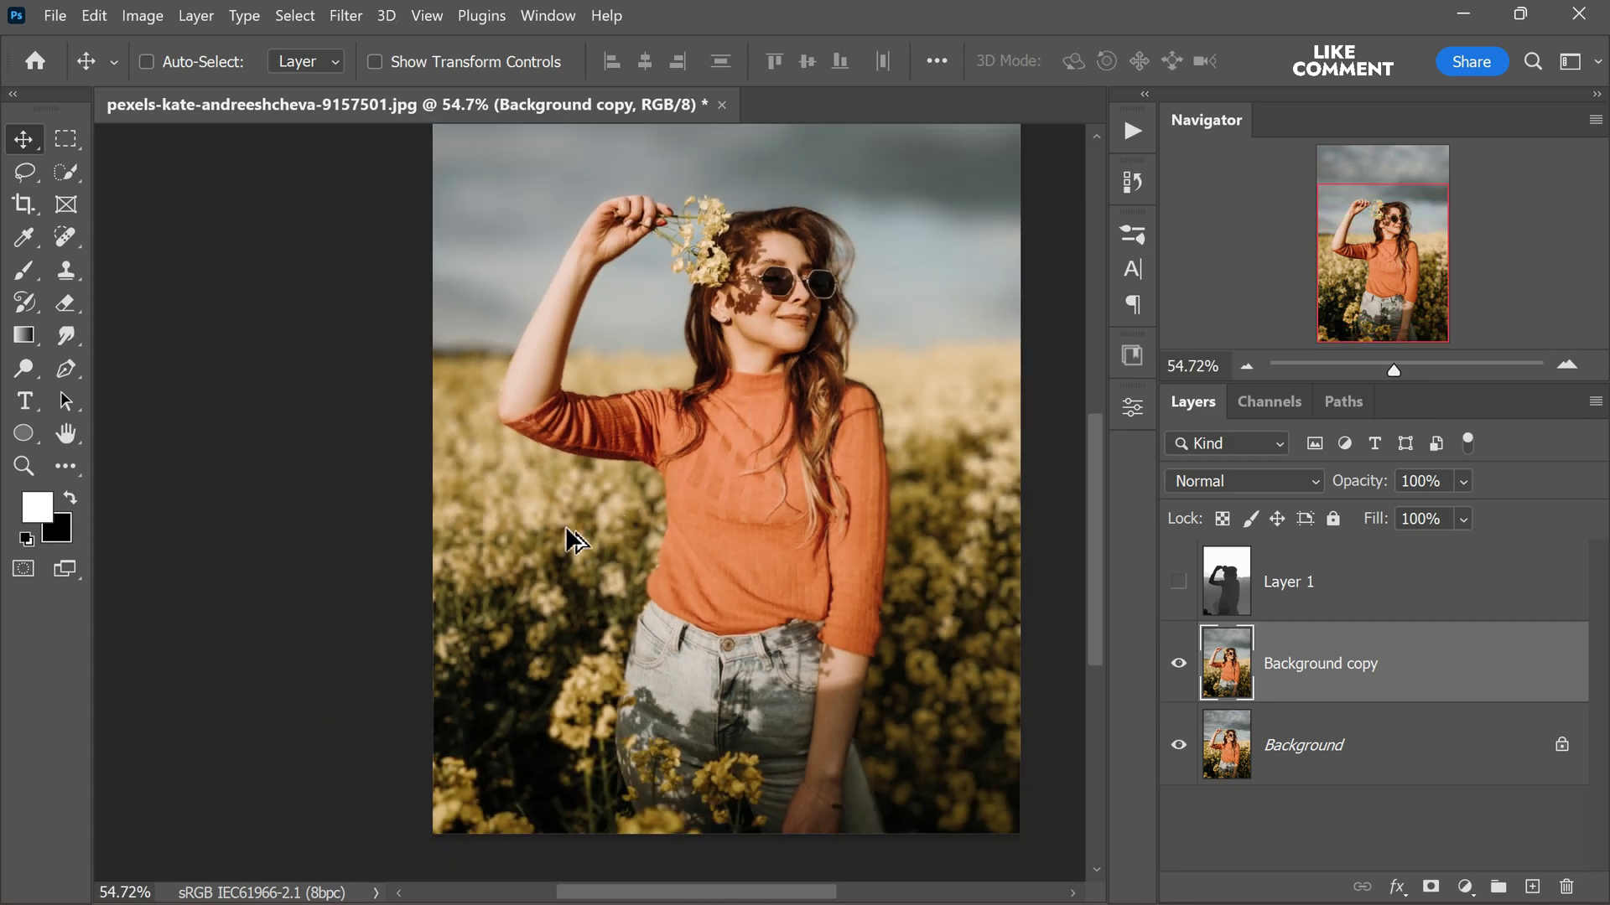
scroll(797, 394, down, 2)
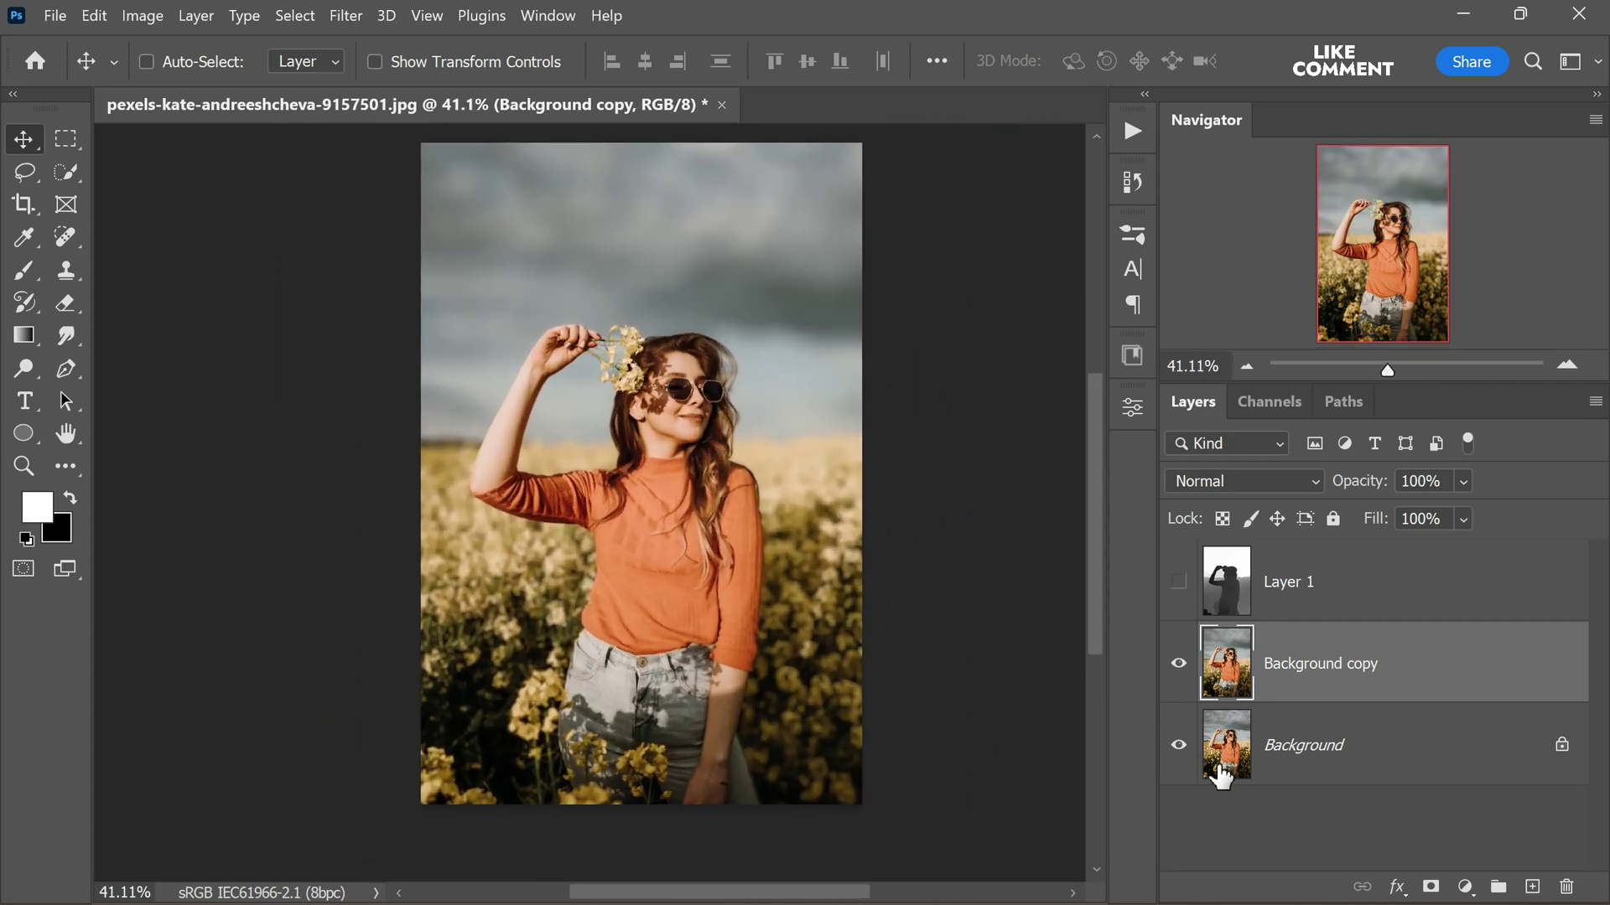
click(1178, 663)
click(1178, 664)
click(1178, 664)
click(1177, 667)
- Reapply the Lens Blur filter to the Background copy
click(333, 21)
mouse_move(571, 310)
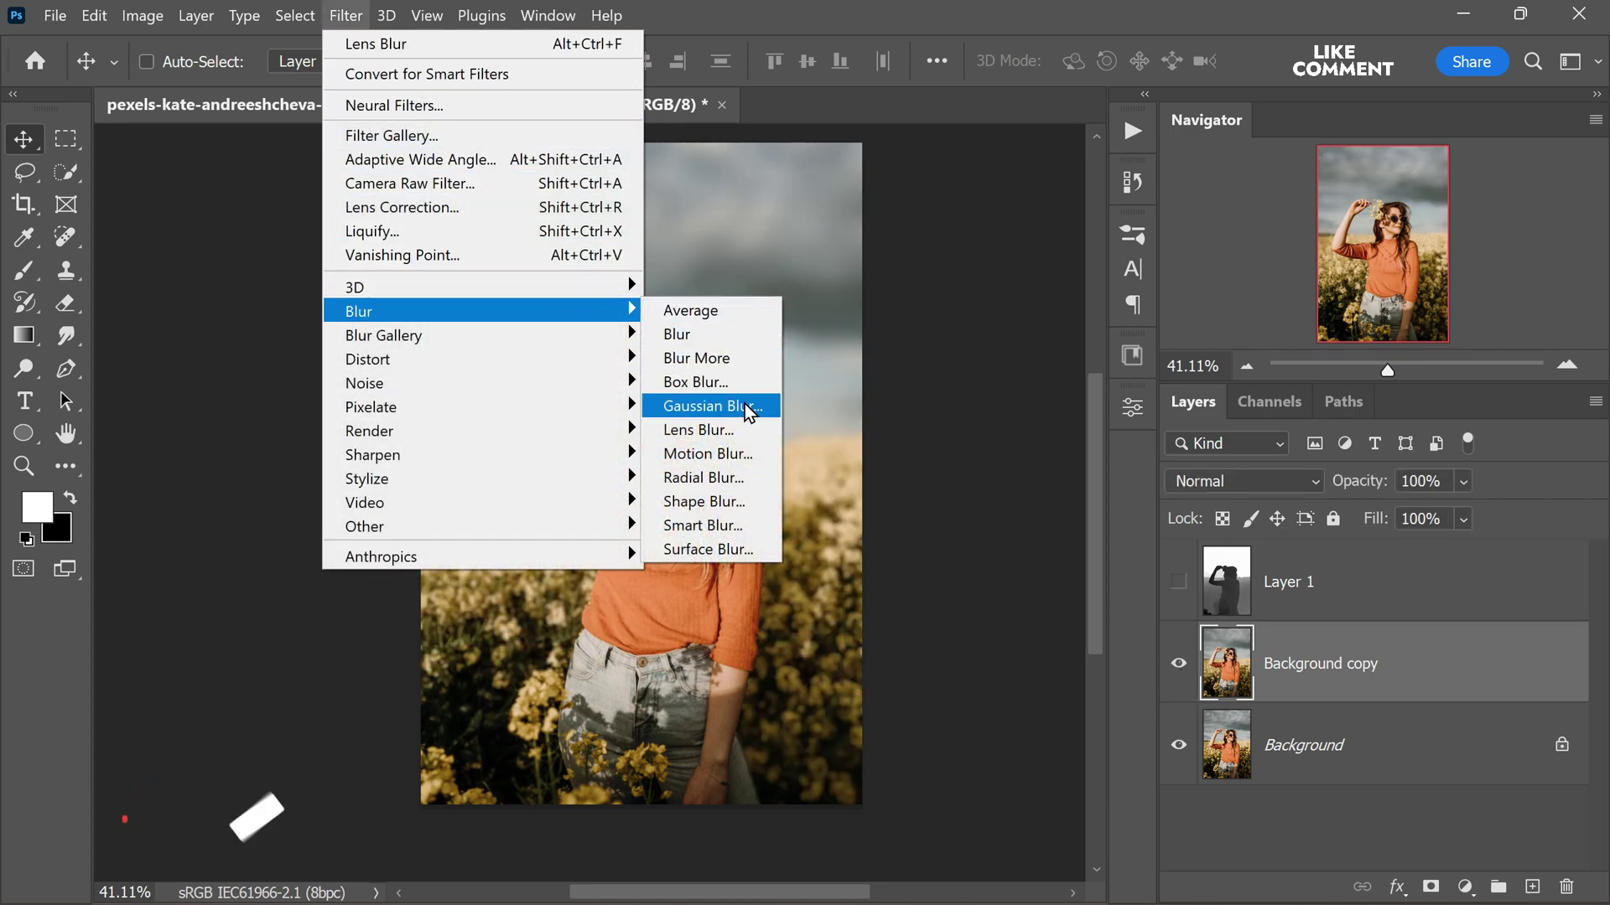
click(748, 430)
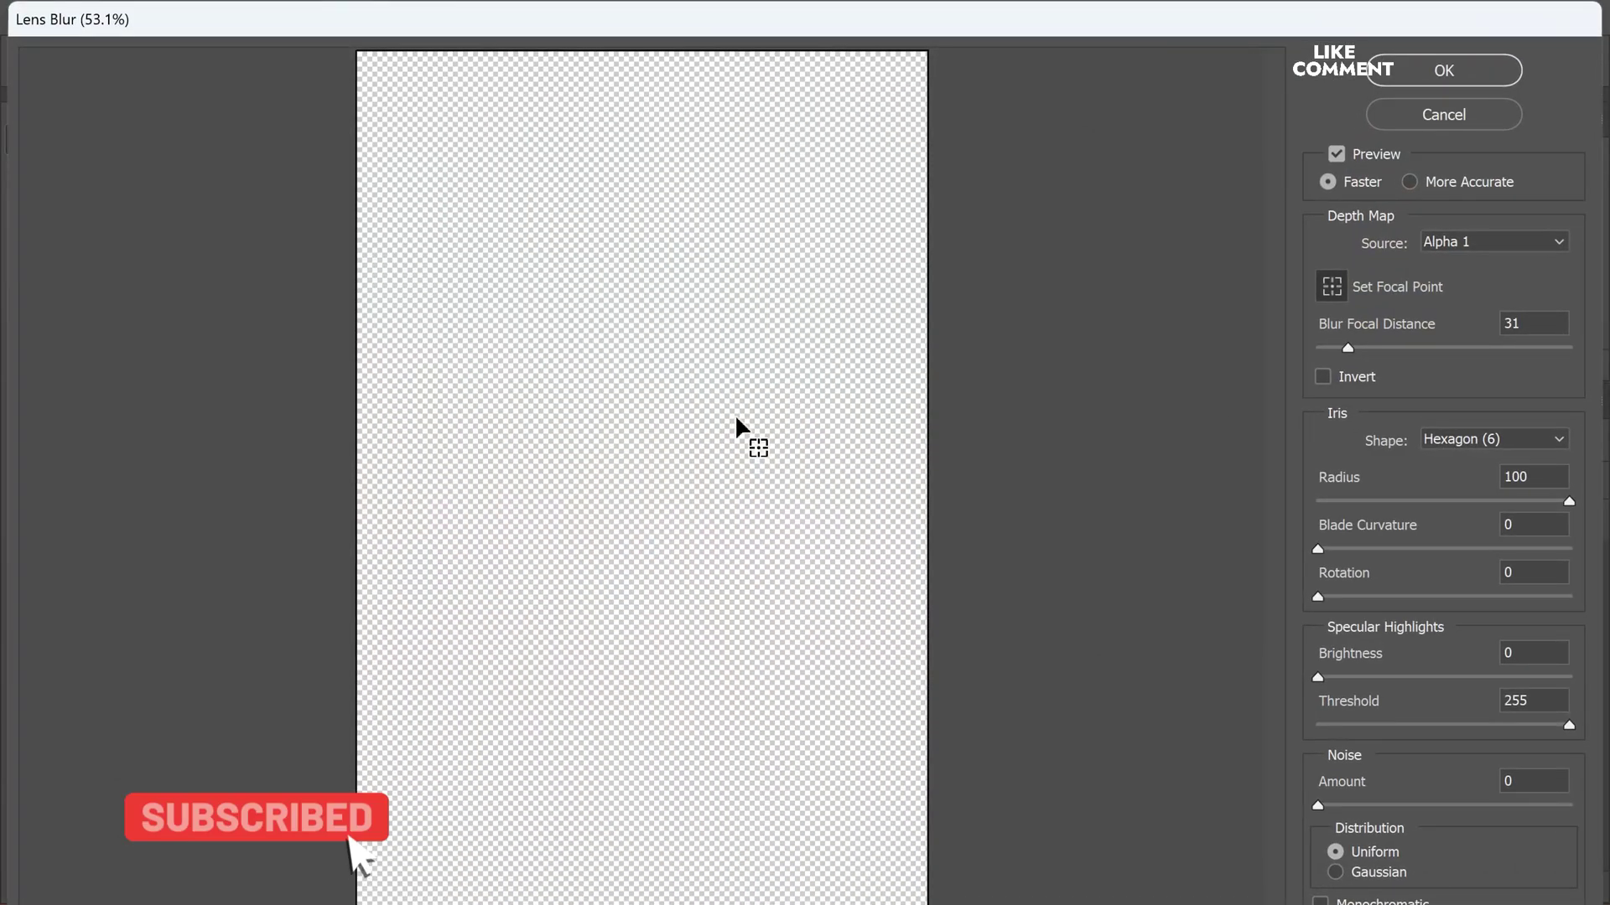
click(1436, 72)
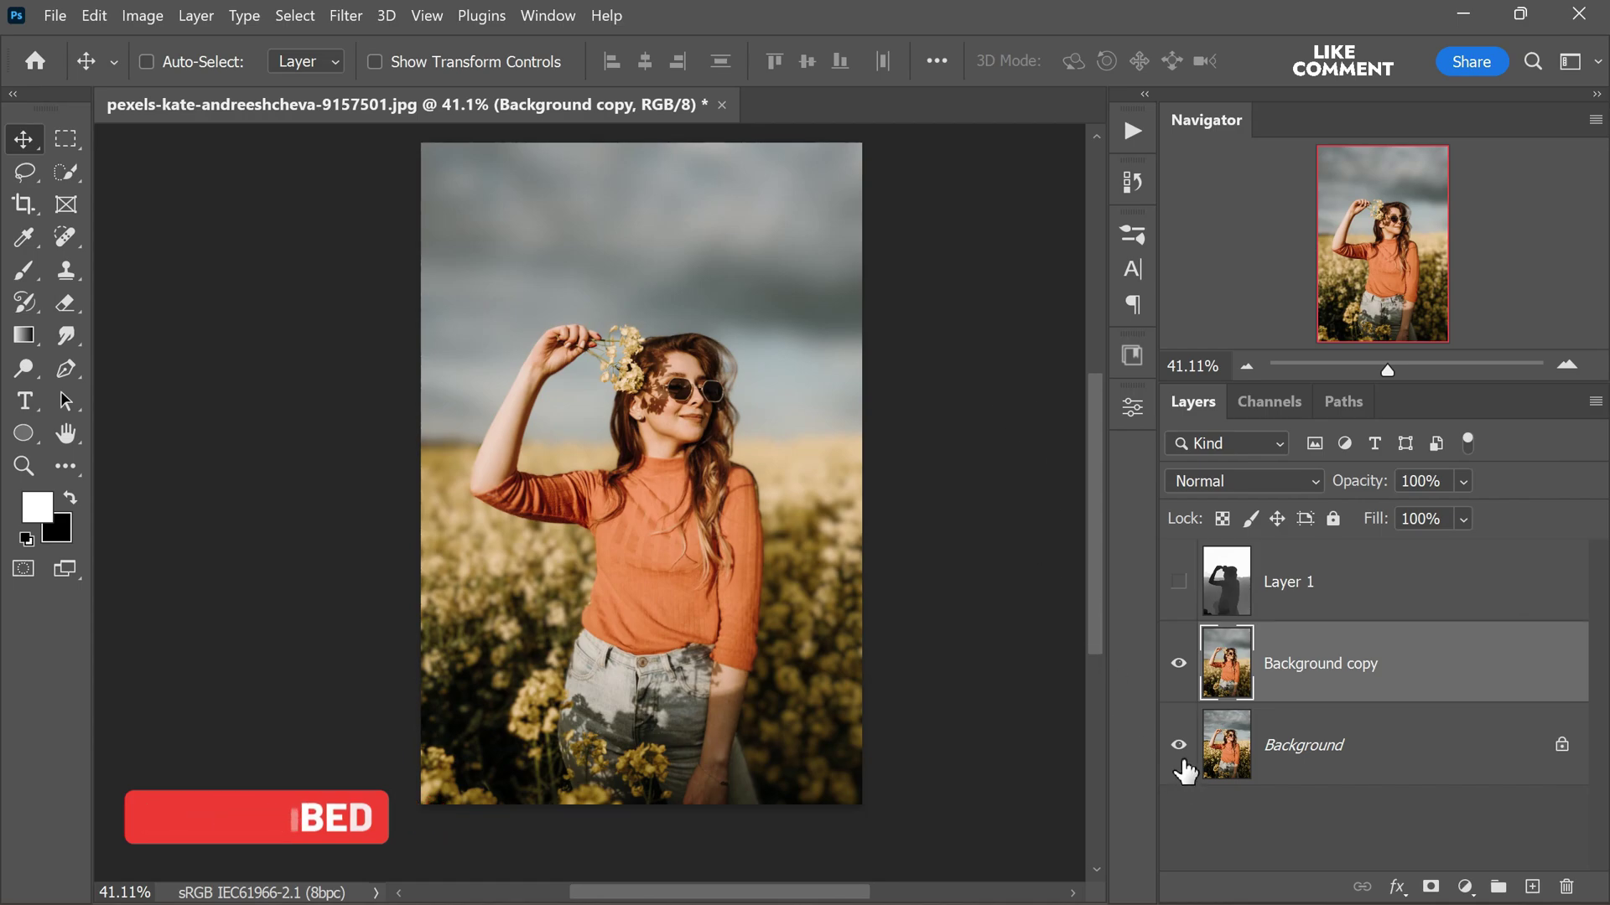
- Toggle Background copy's visibility to compare the blurred result with the sharp original
click(1179, 663)
click(1178, 663)
click(1178, 663)
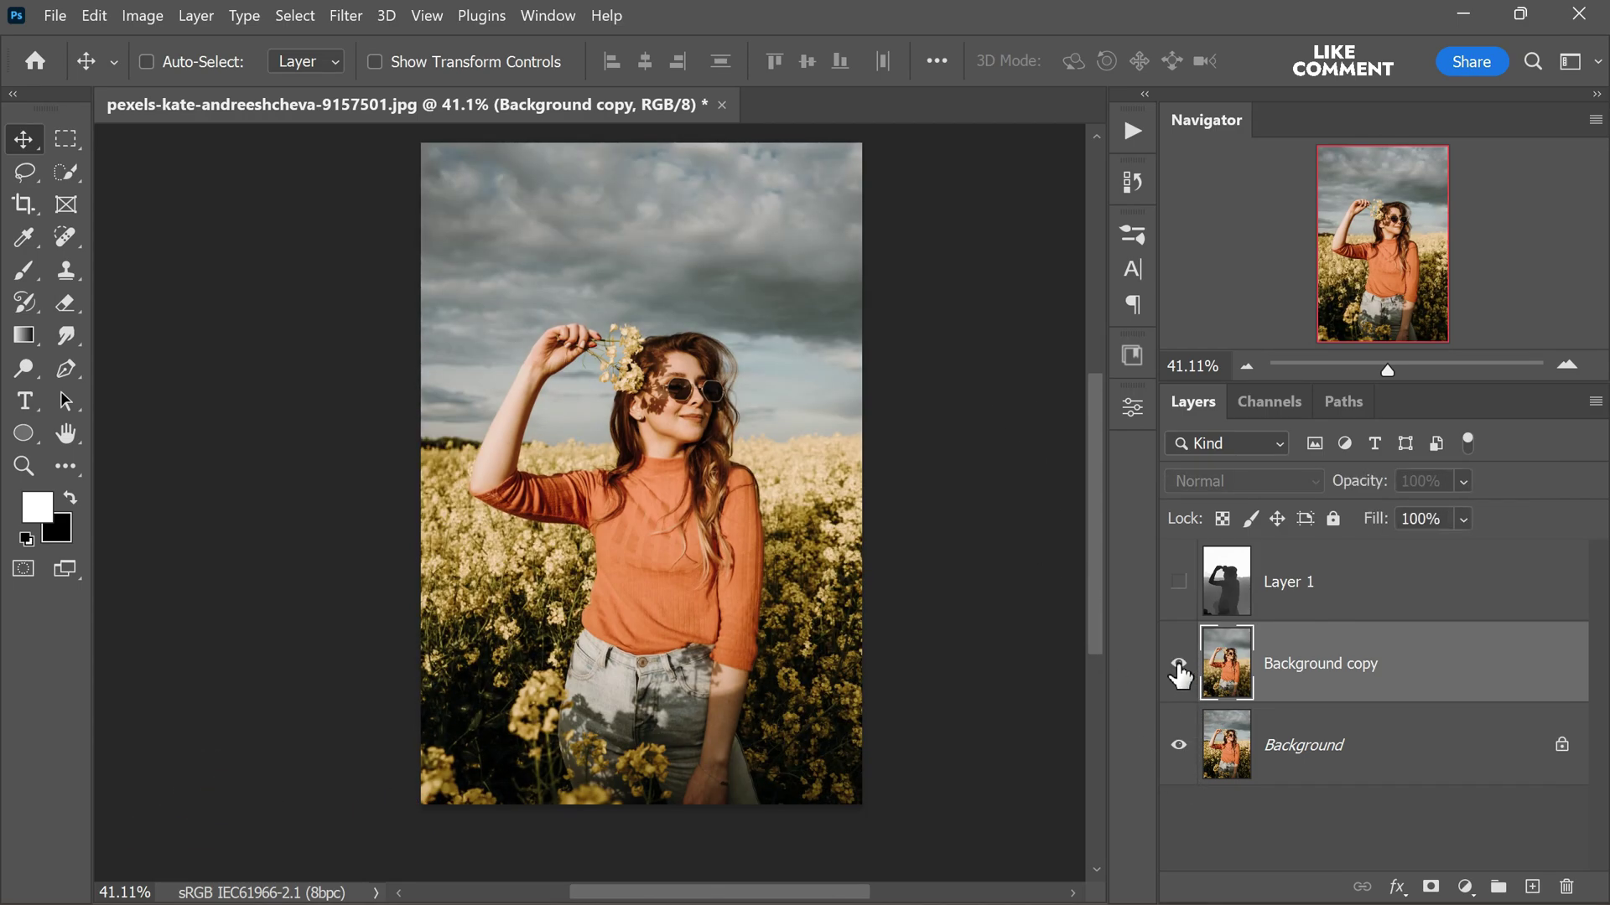
click(1179, 663)
click(1178, 664)
click(1179, 664)
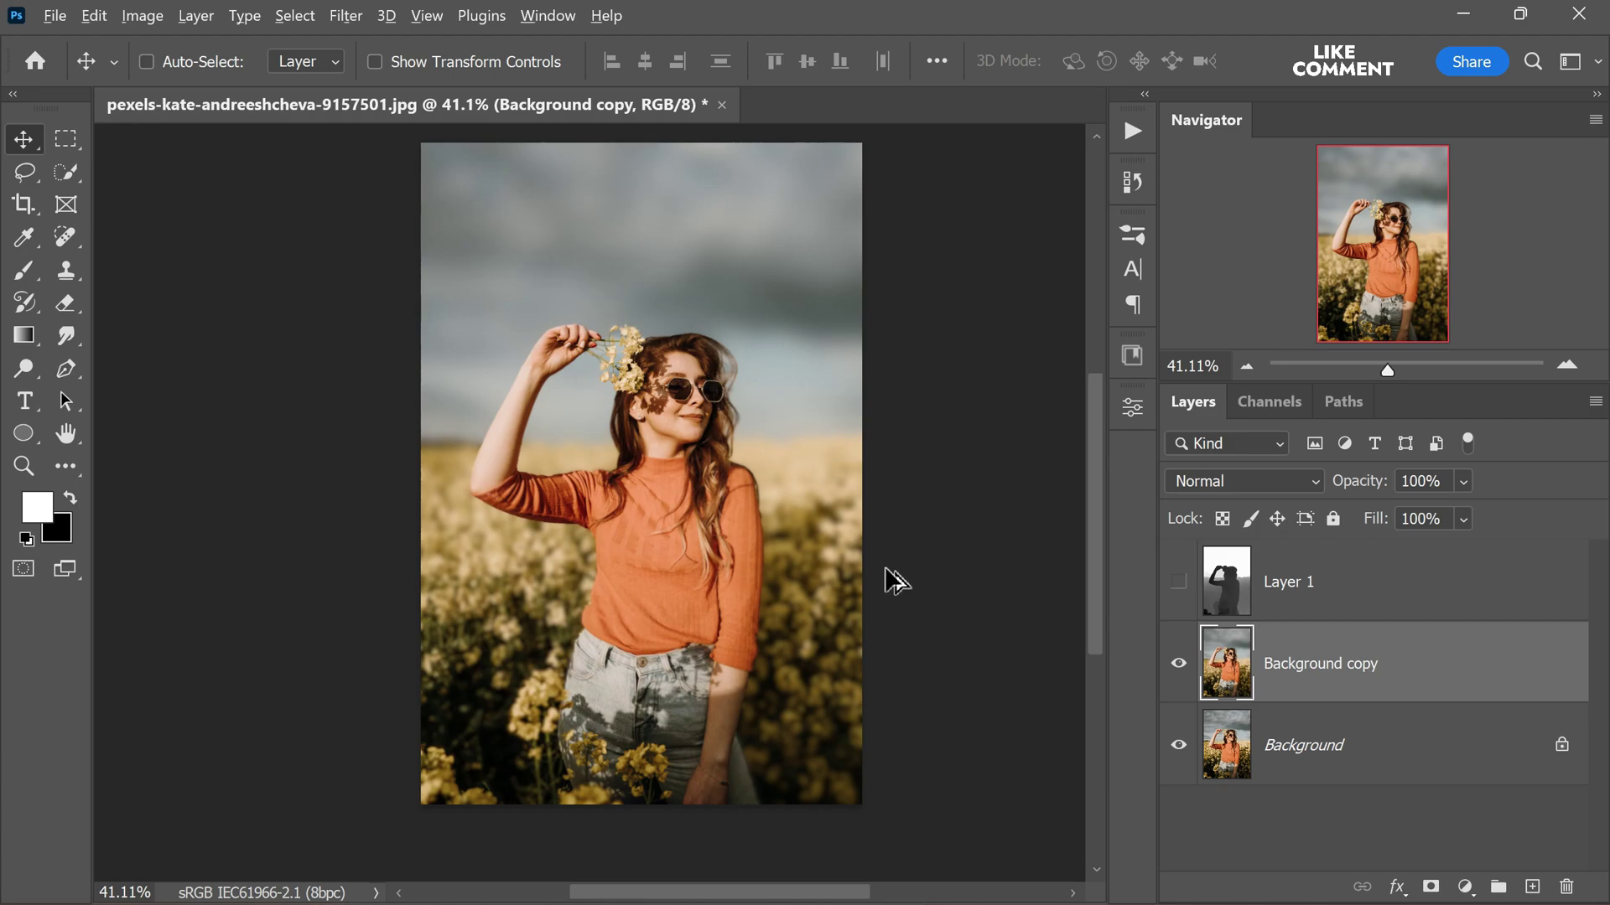
click(1180, 663)
click(1180, 663)
click(1181, 663)
click(1180, 663)
click(1180, 663)
click(1178, 663)
scroll(668, 348, up, 5)
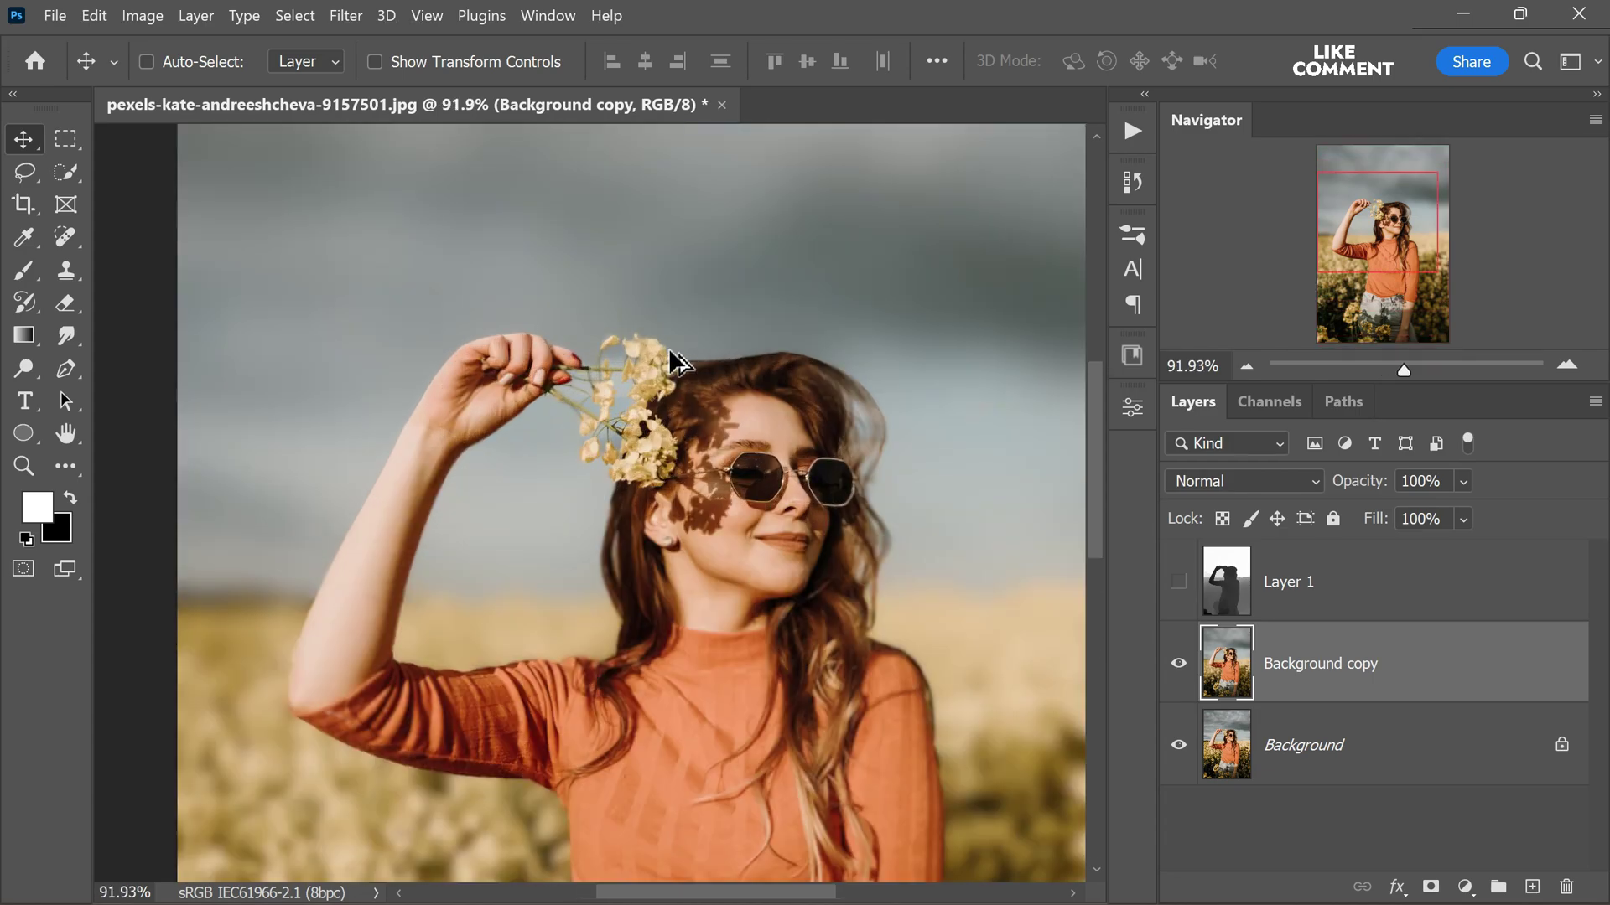
scroll(659, 352, down, 3)
scroll(592, 348, down, 4)
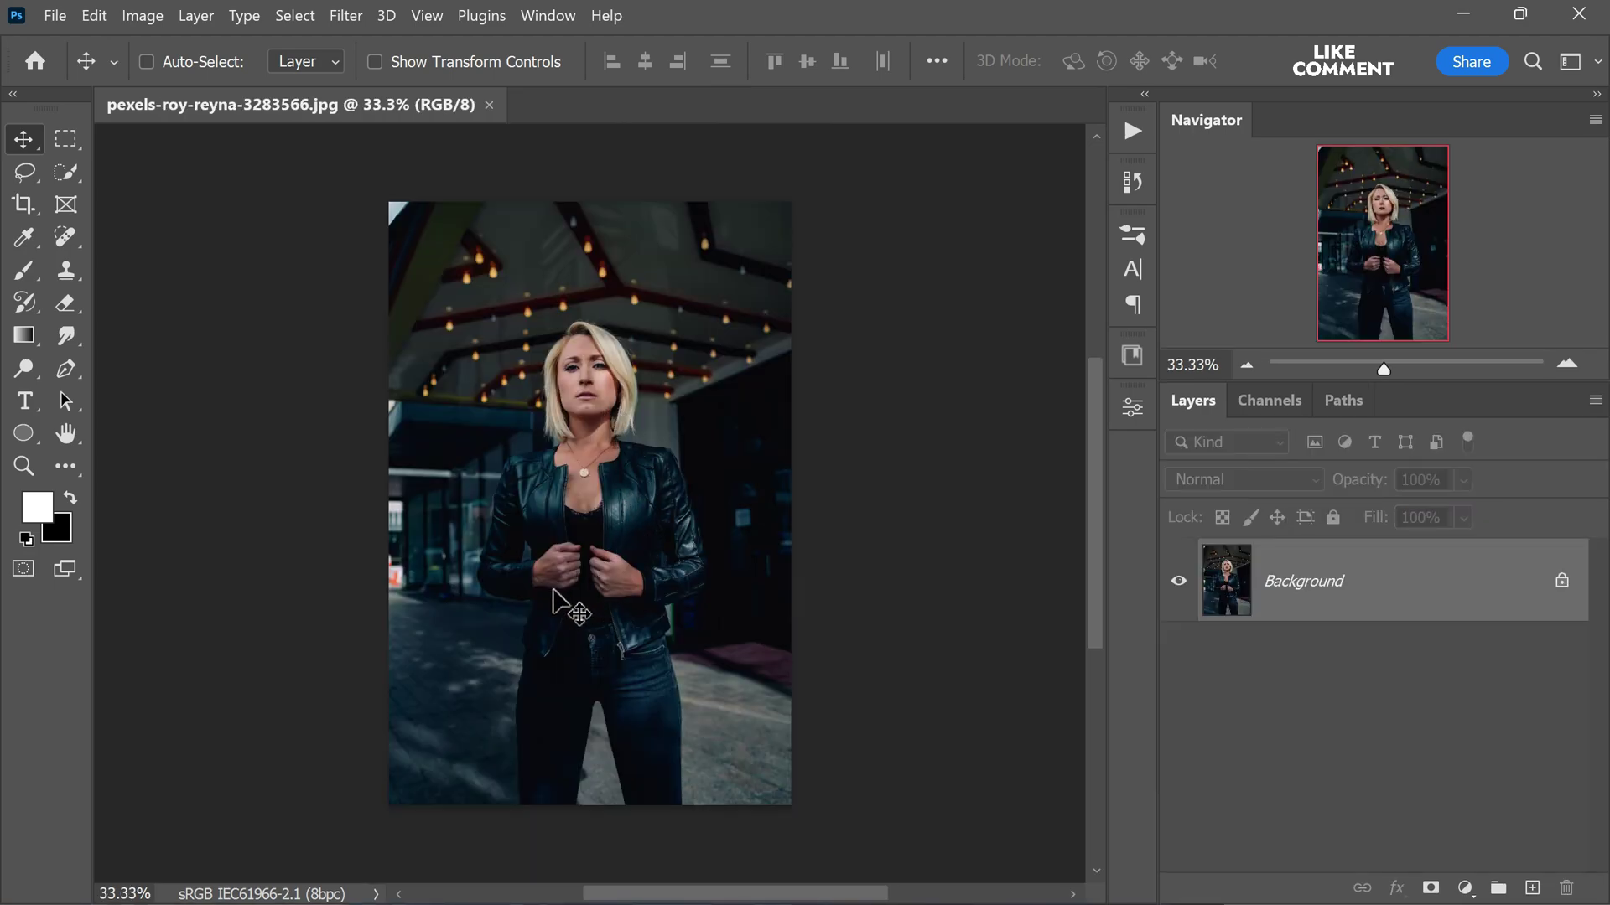
- Enable Depth Blur on the leather-jacket portrait and output only its depth map as Layer 1
click(347, 16)
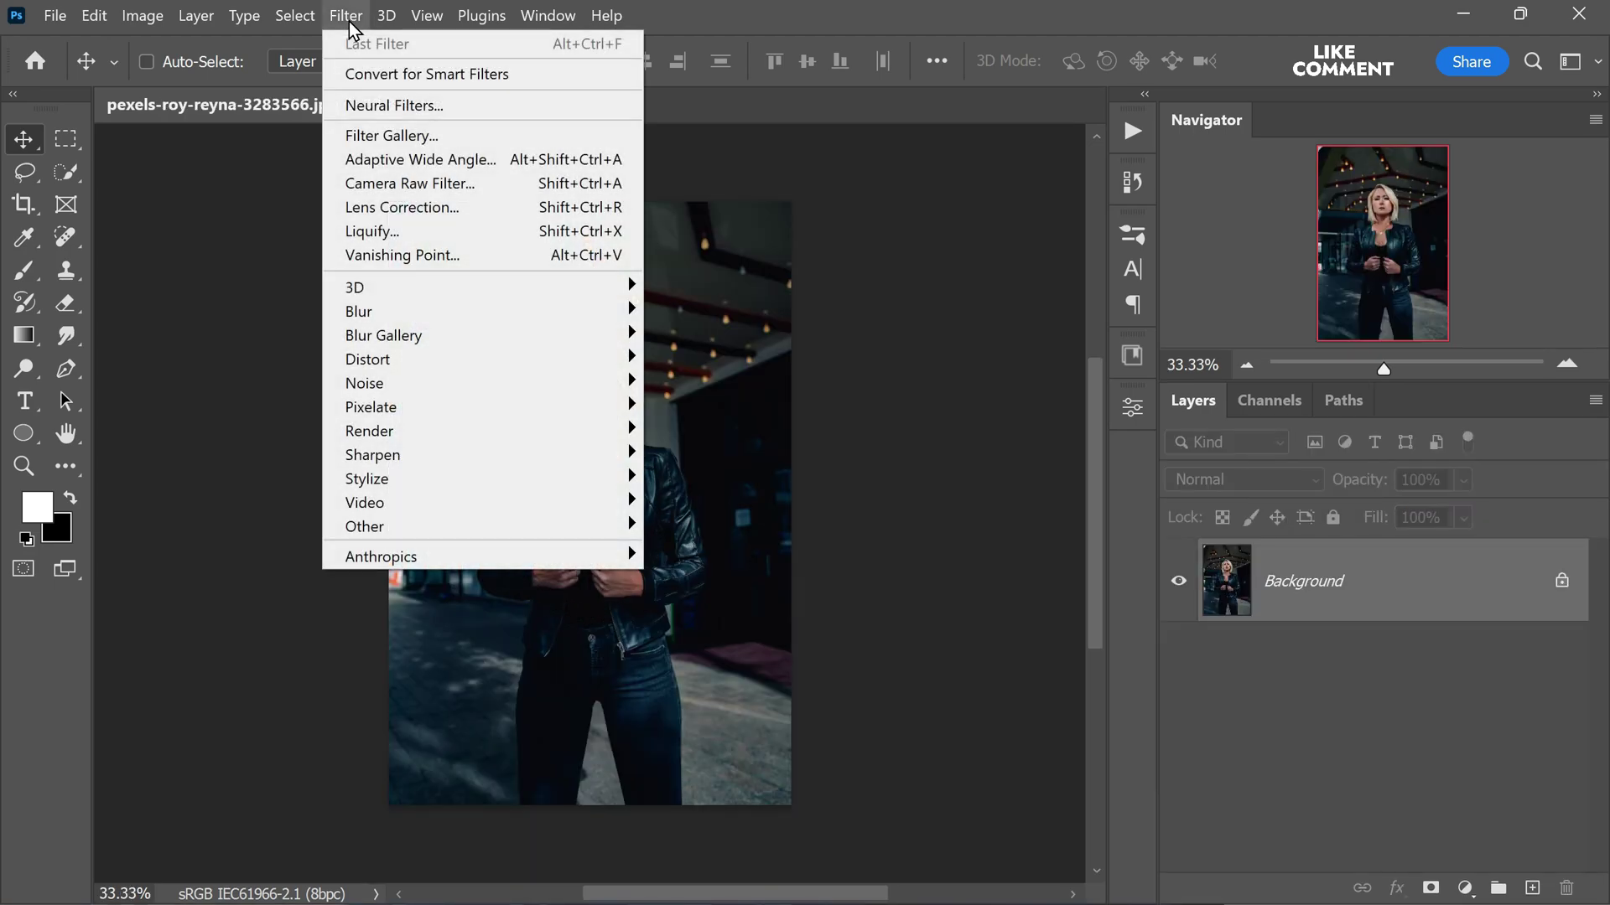
click(454, 100)
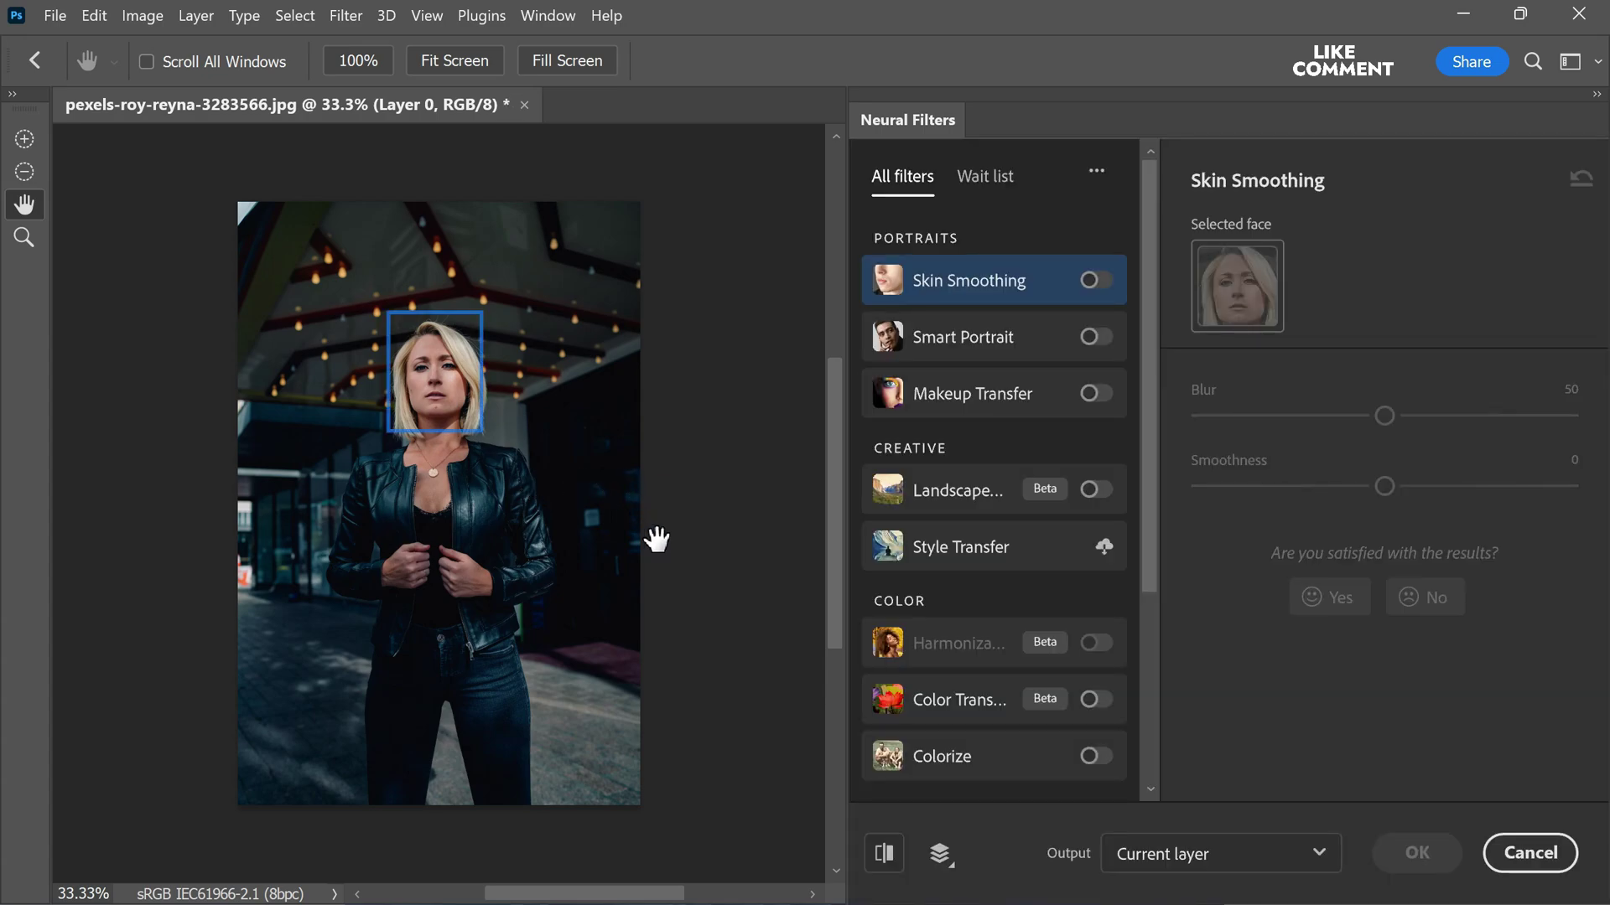
scroll(1154, 611, down, 5)
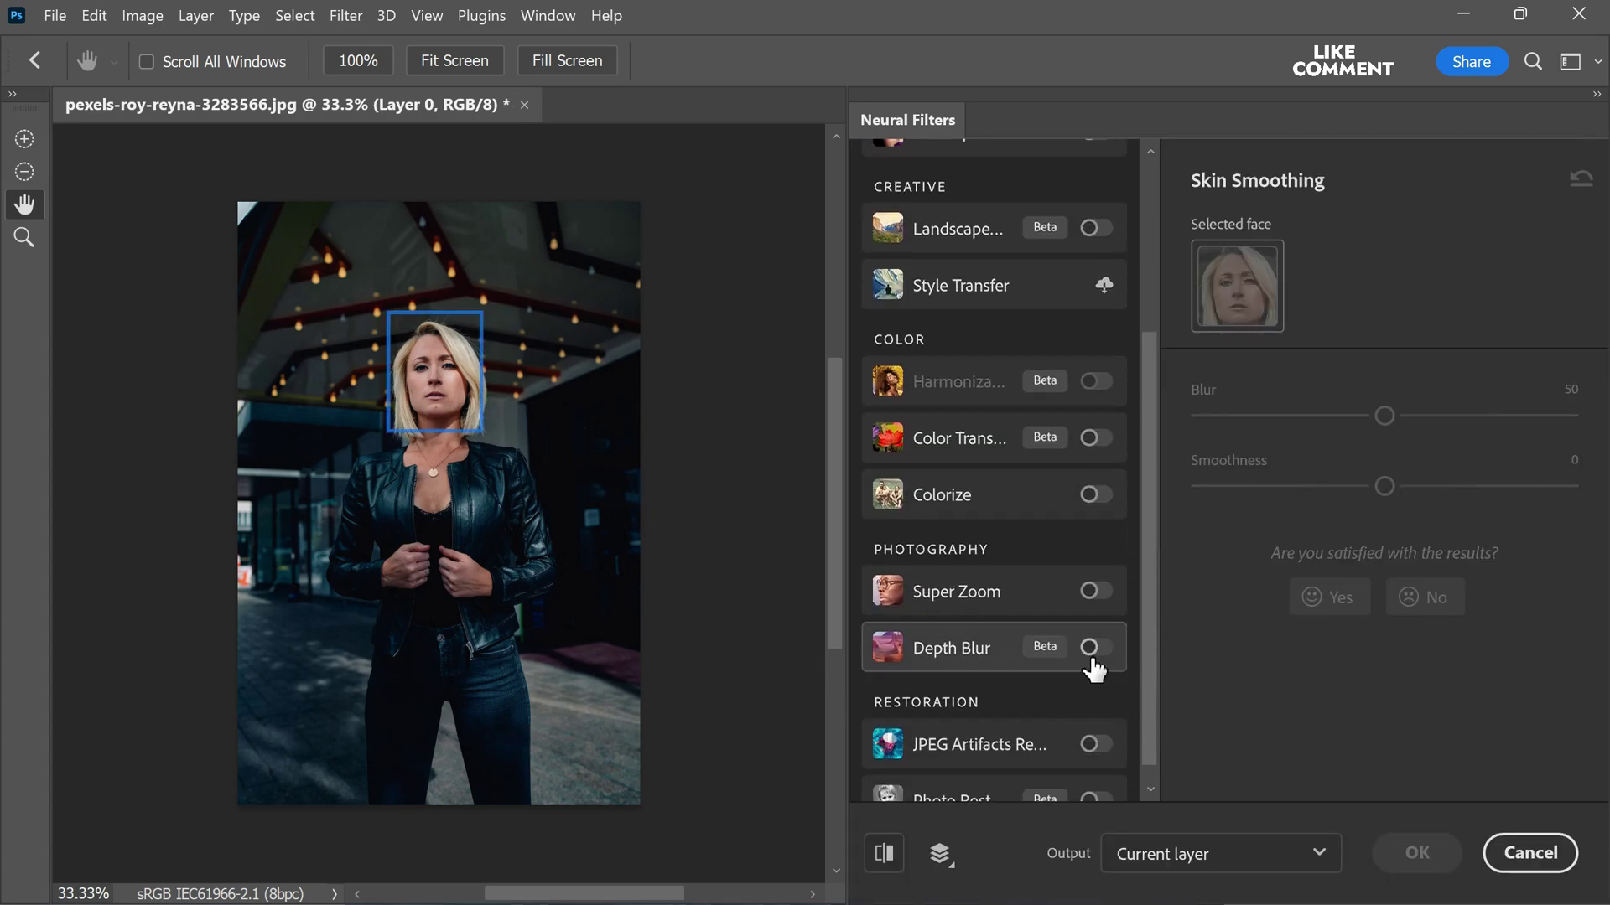
click(1094, 658)
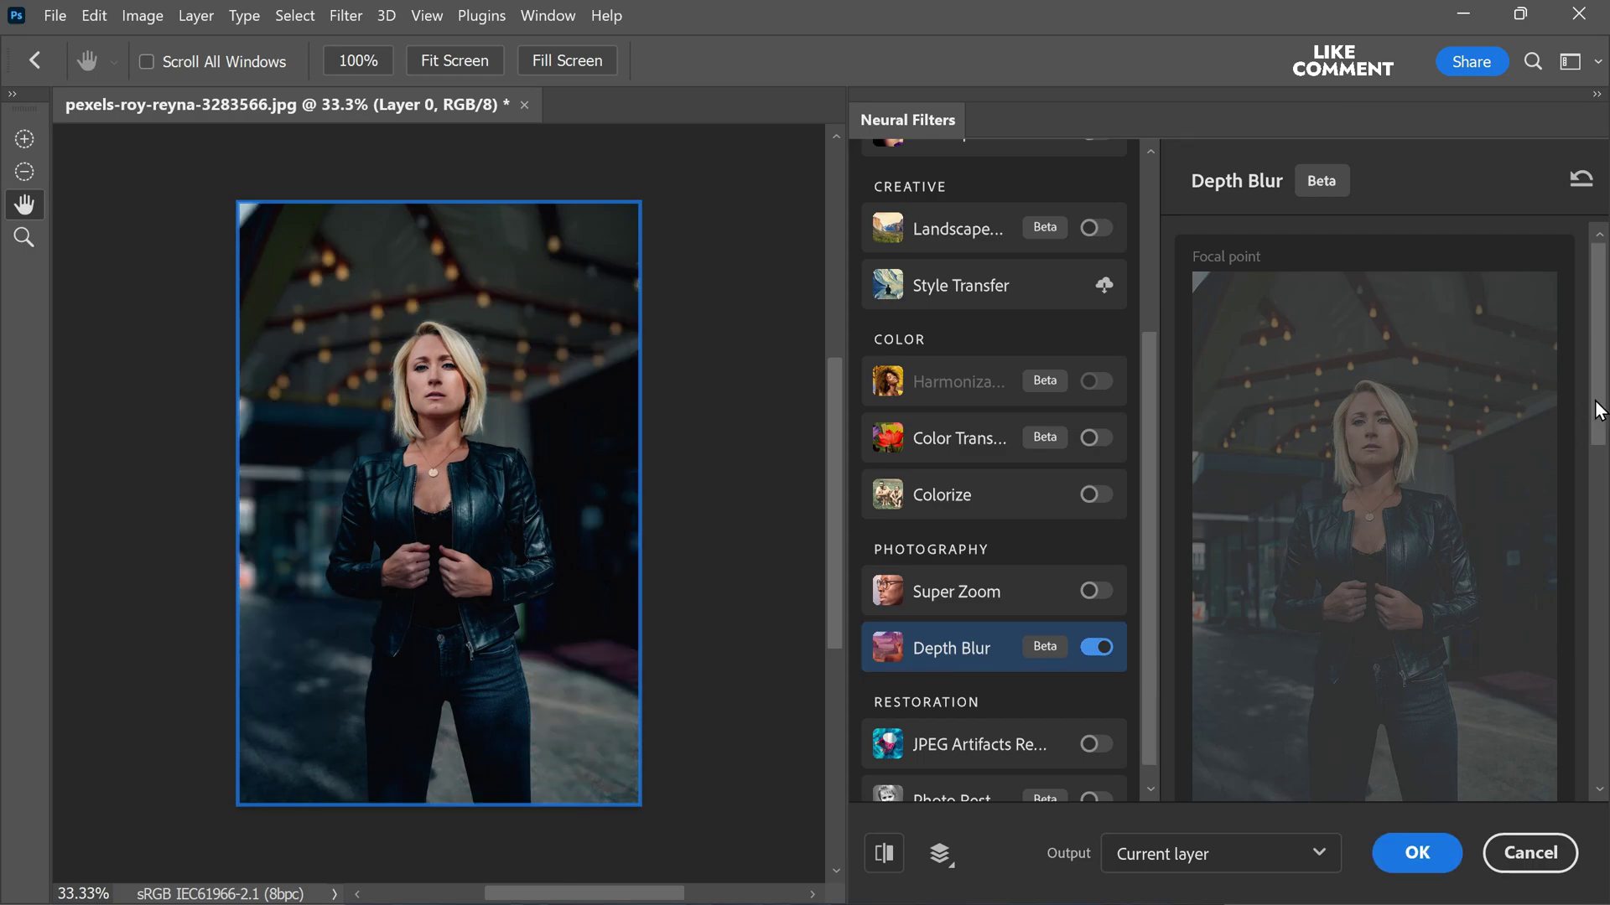
drag(1598, 410, 1603, 755)
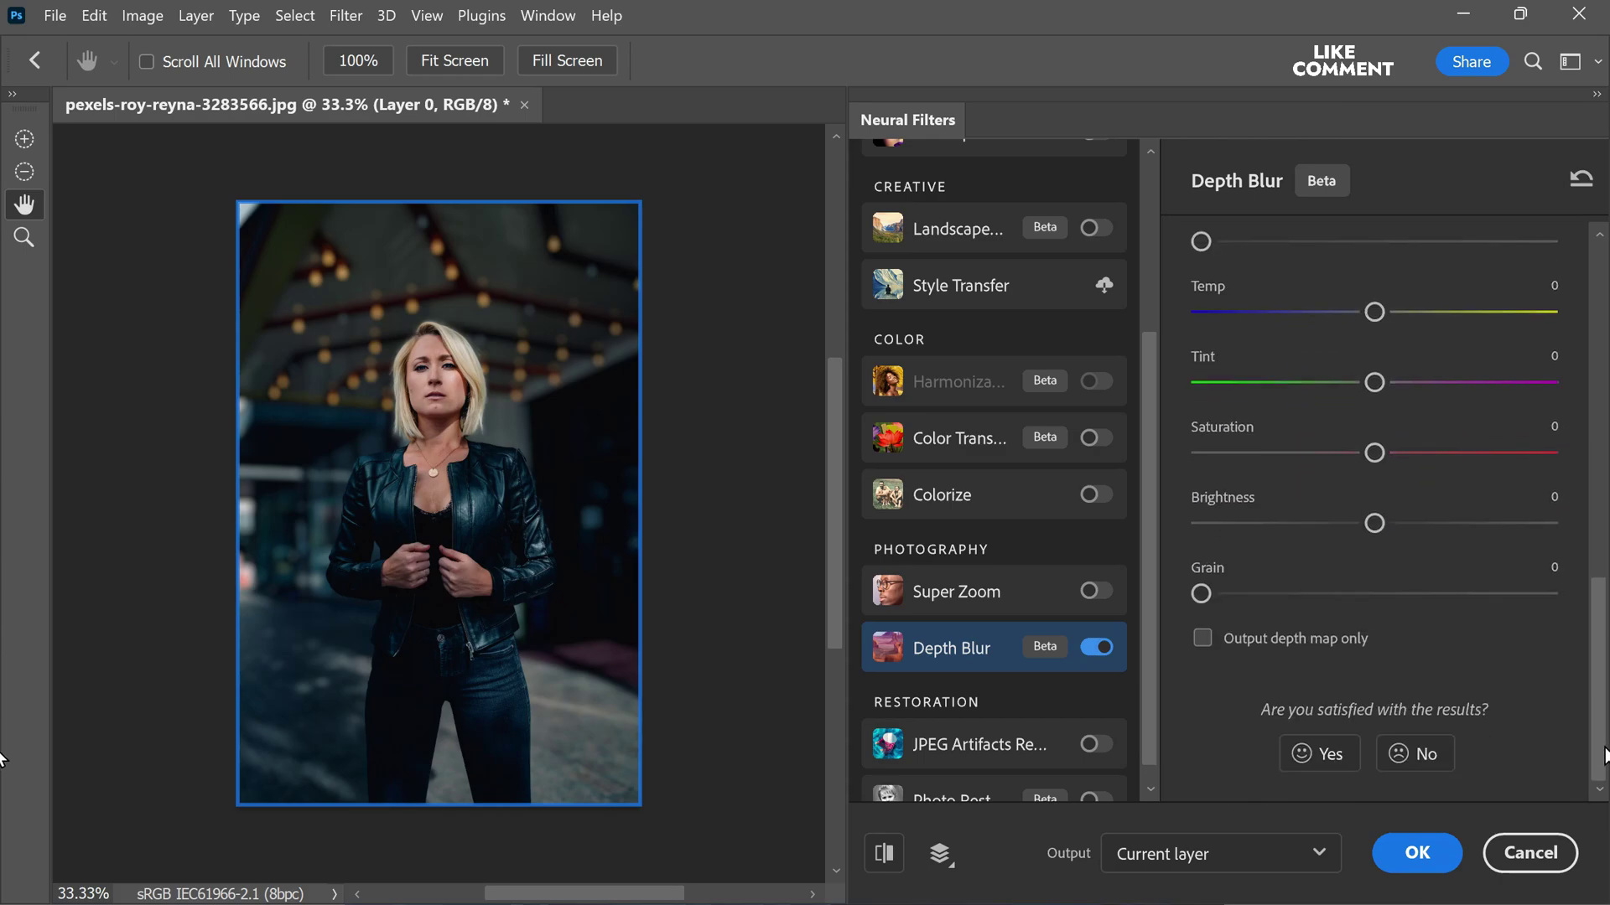
click(1203, 640)
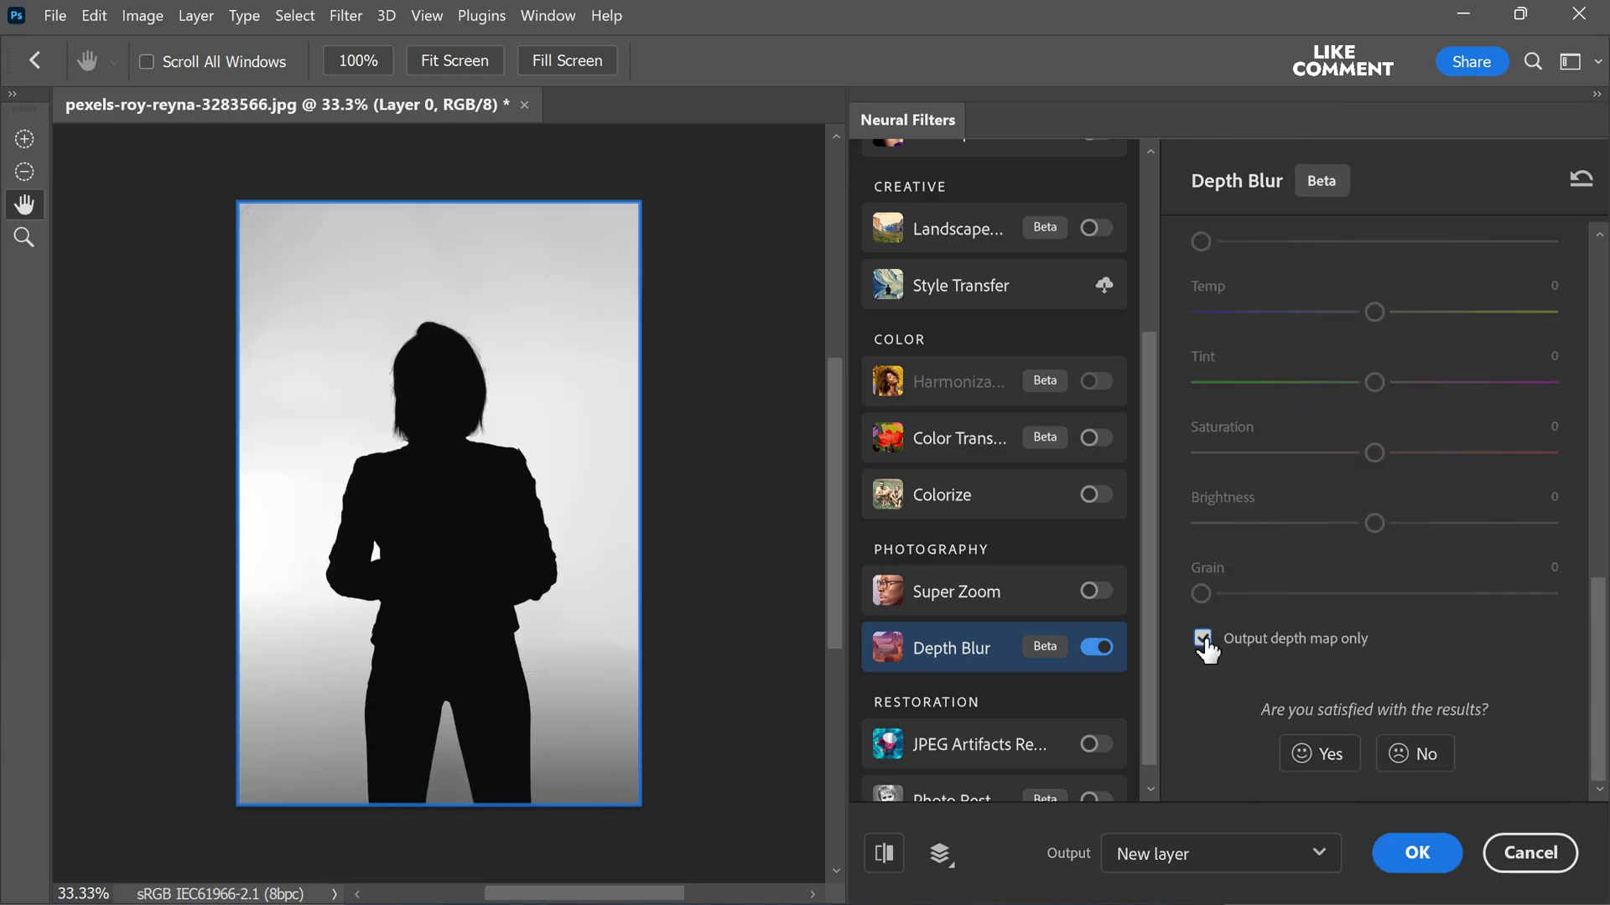
click(1416, 853)
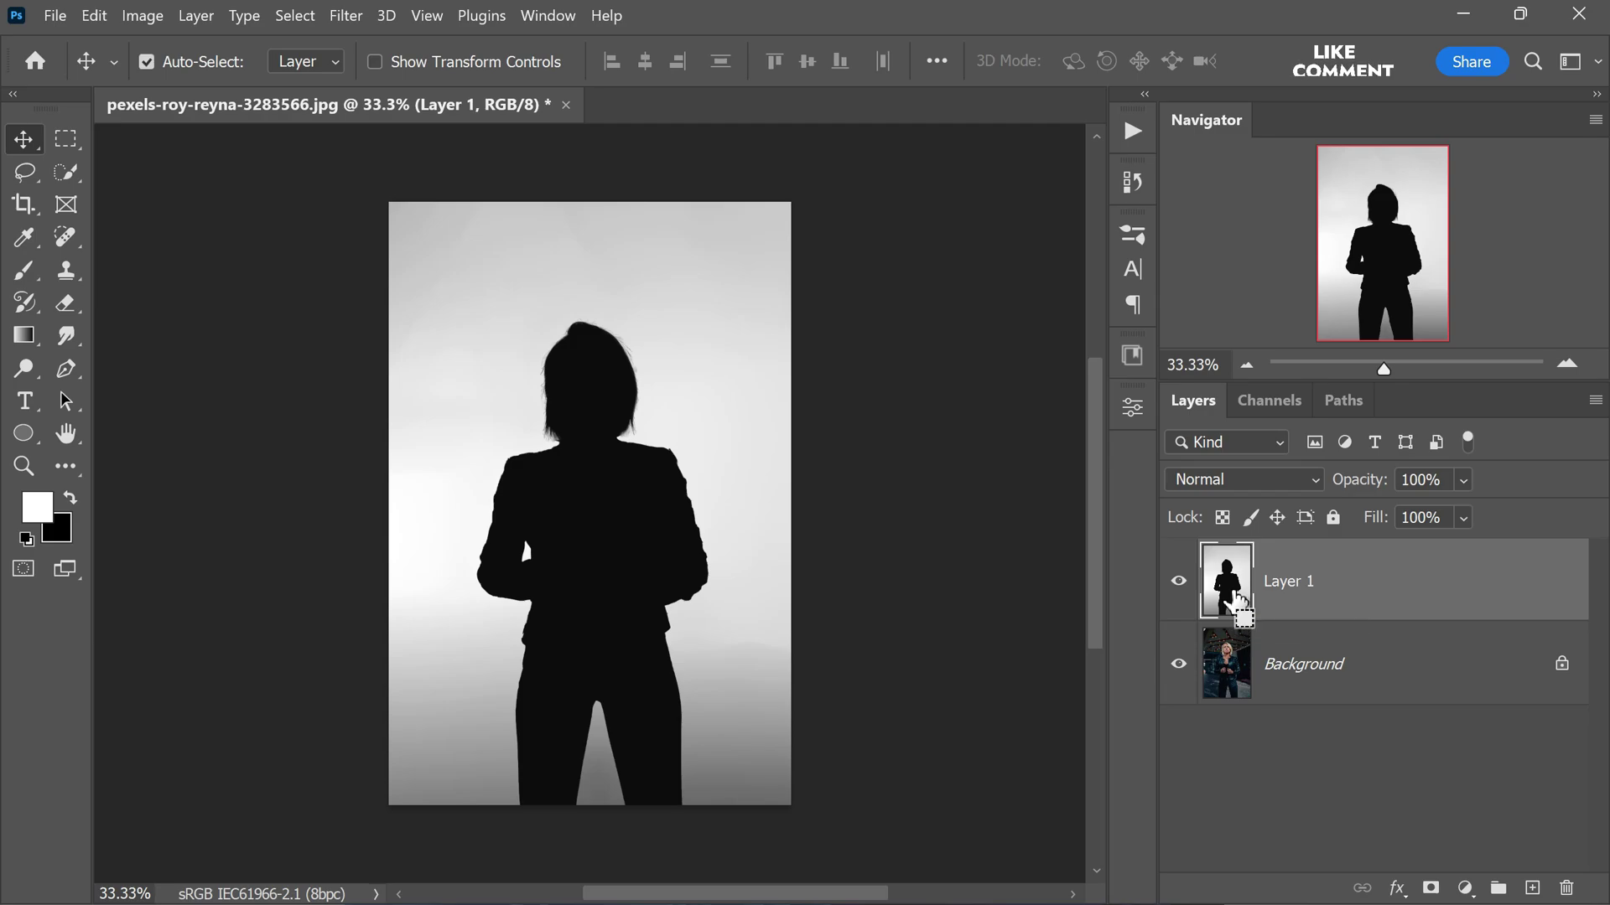
- Select and copy the depth map, then hide Layer 1
ctrl+click(1237, 598)
key(ctrl)
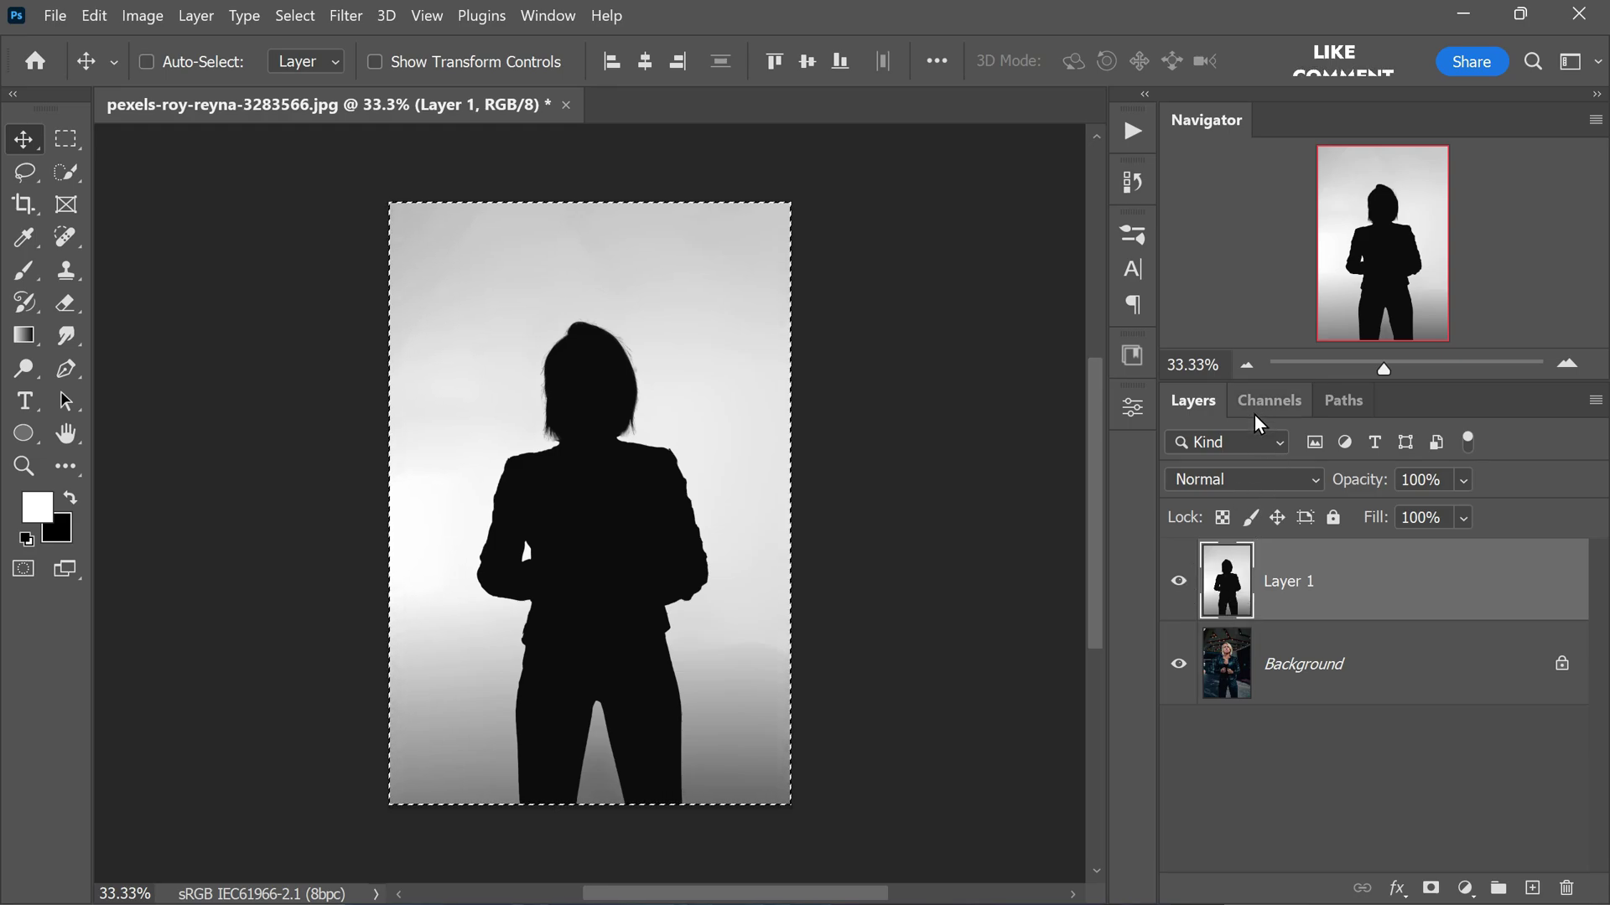
click(1178, 581)
- Paste the depth map into a new Alpha 1 channel, return to RGB and Layers, and deselect
click(1269, 400)
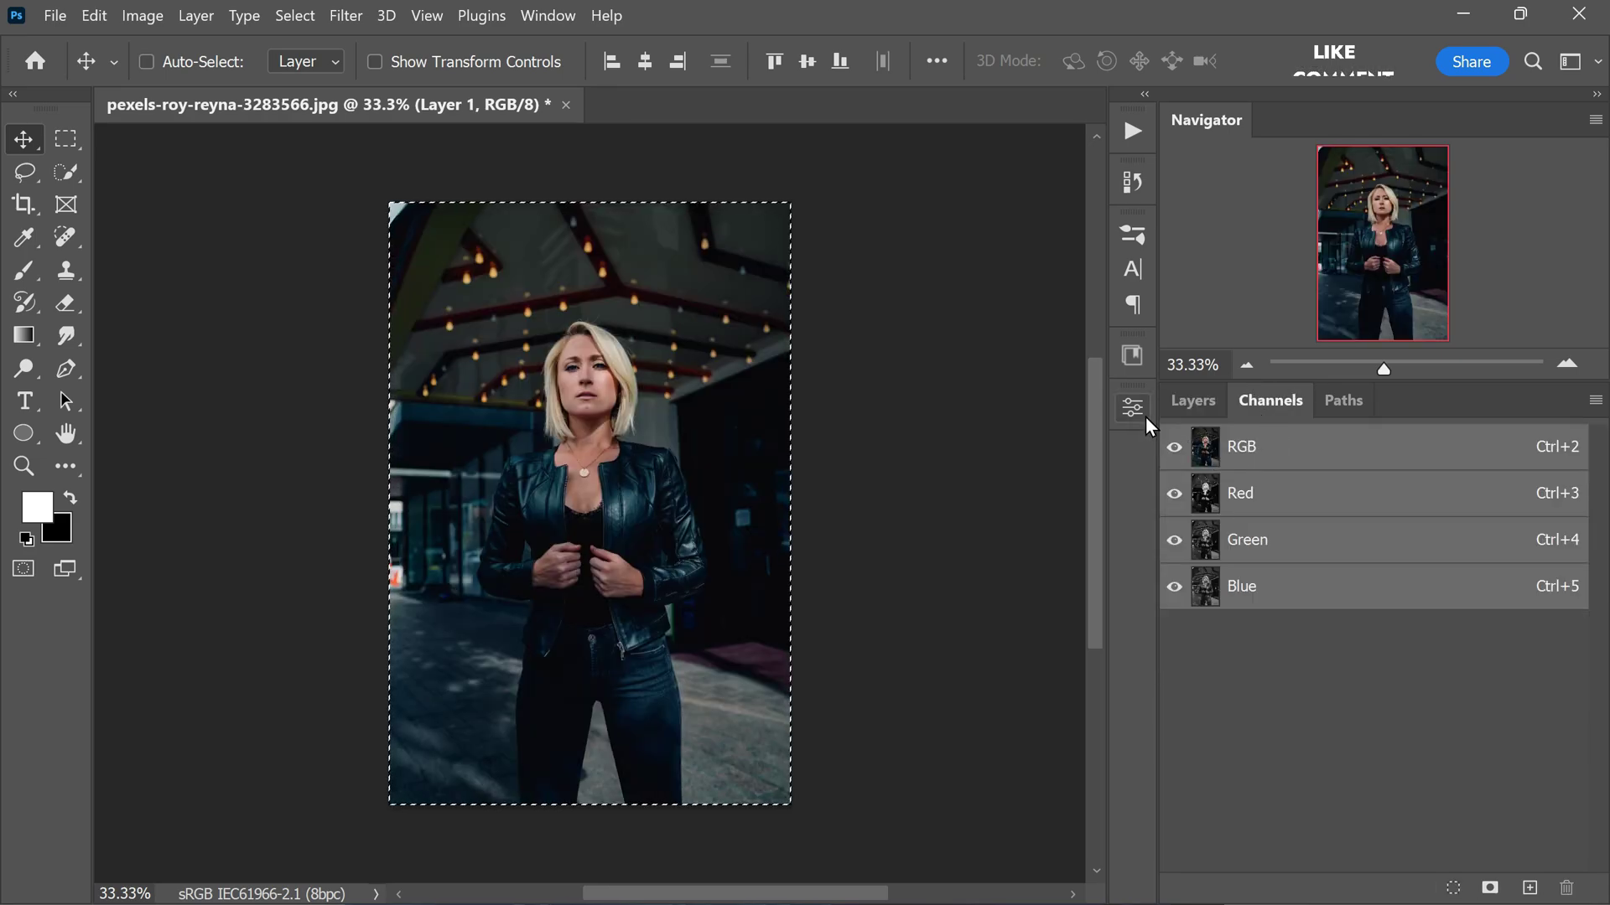
click(1529, 888)
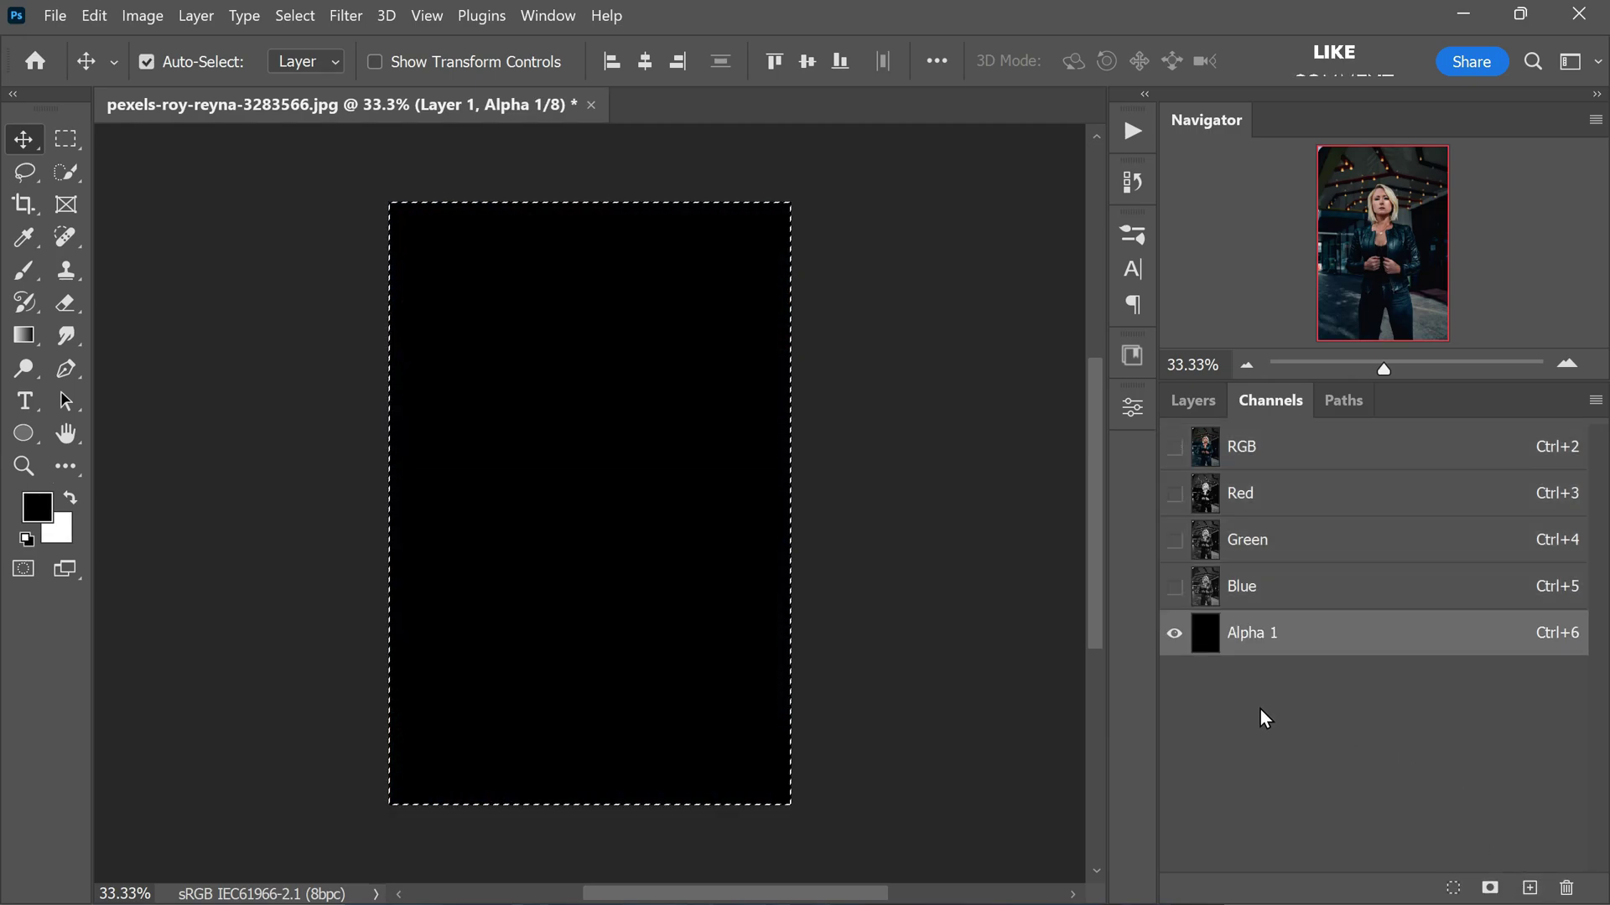
key(ctrl+v)
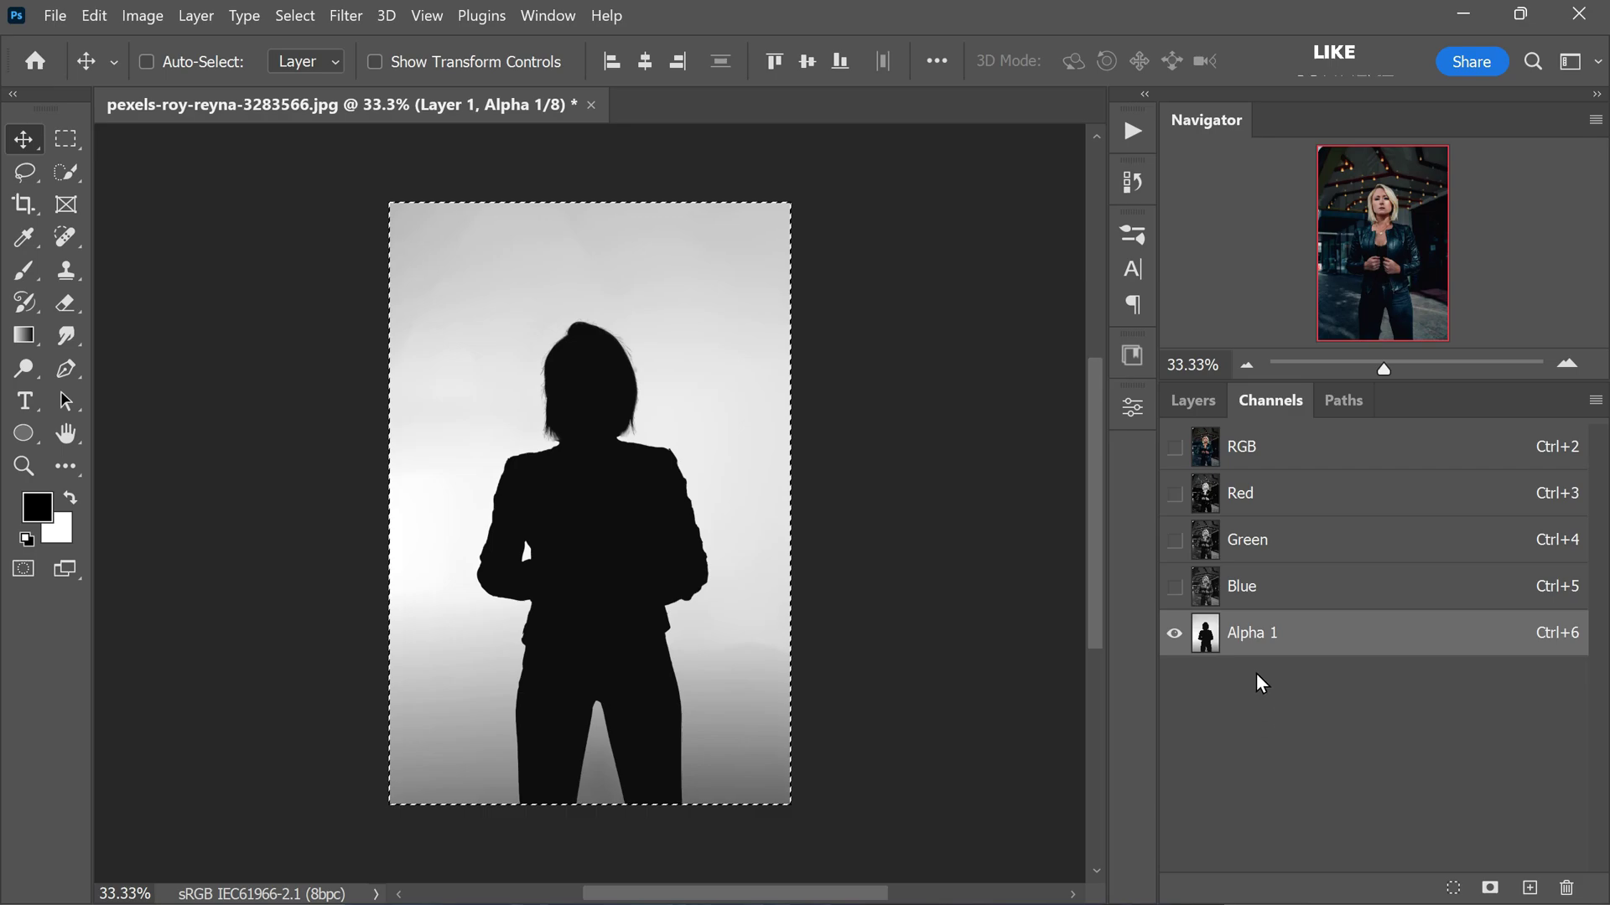
click(1266, 461)
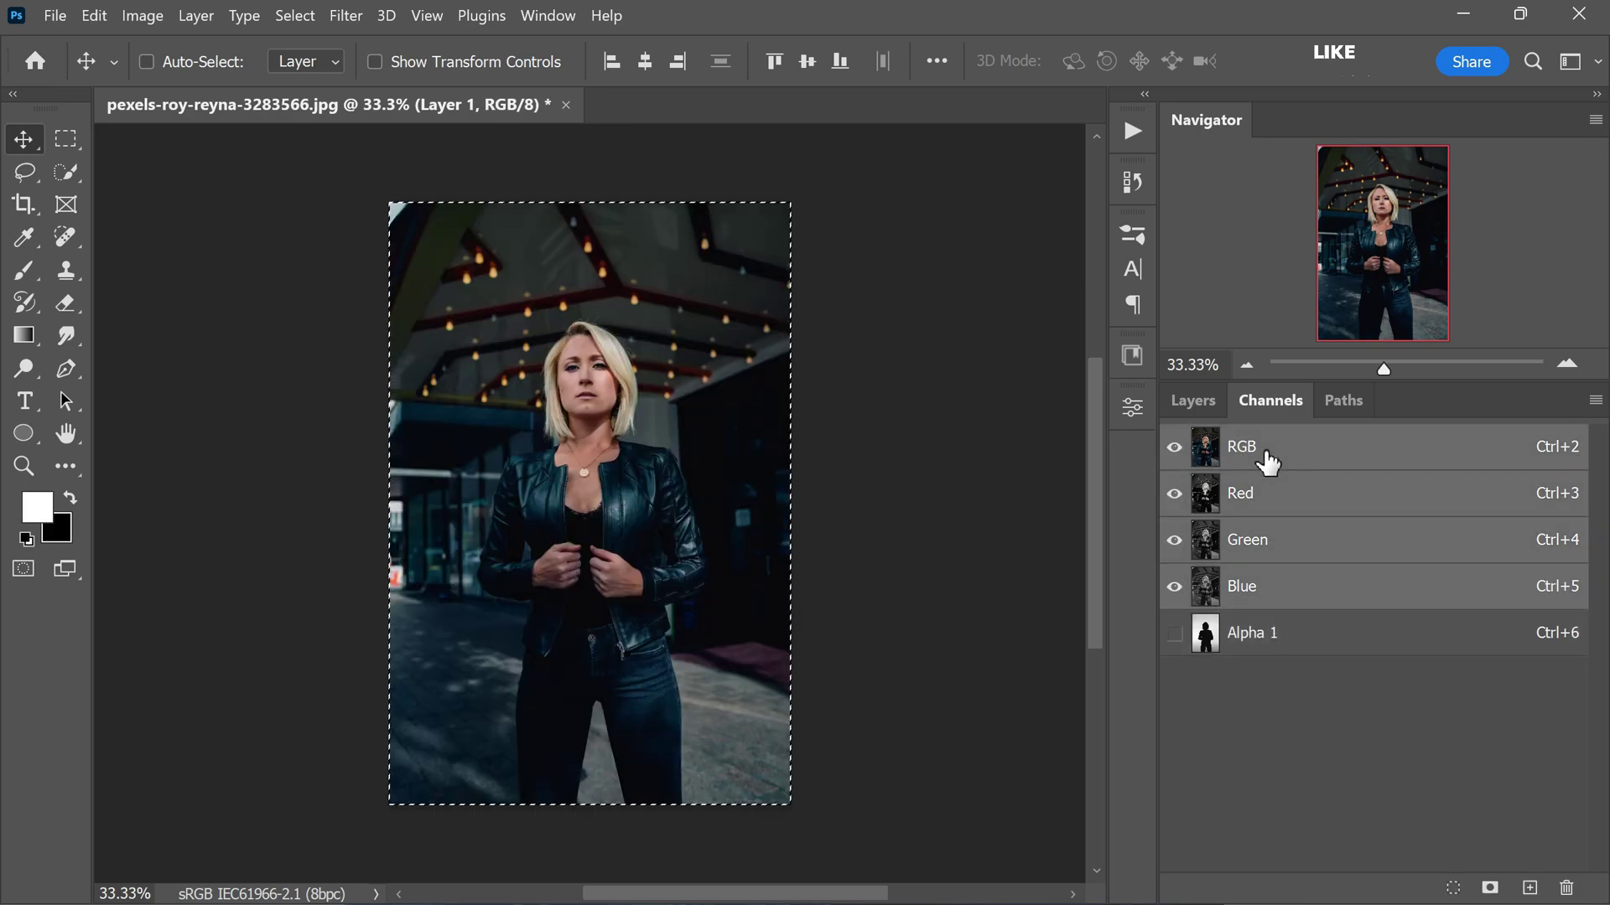
click(1194, 401)
key(ctrl+d)
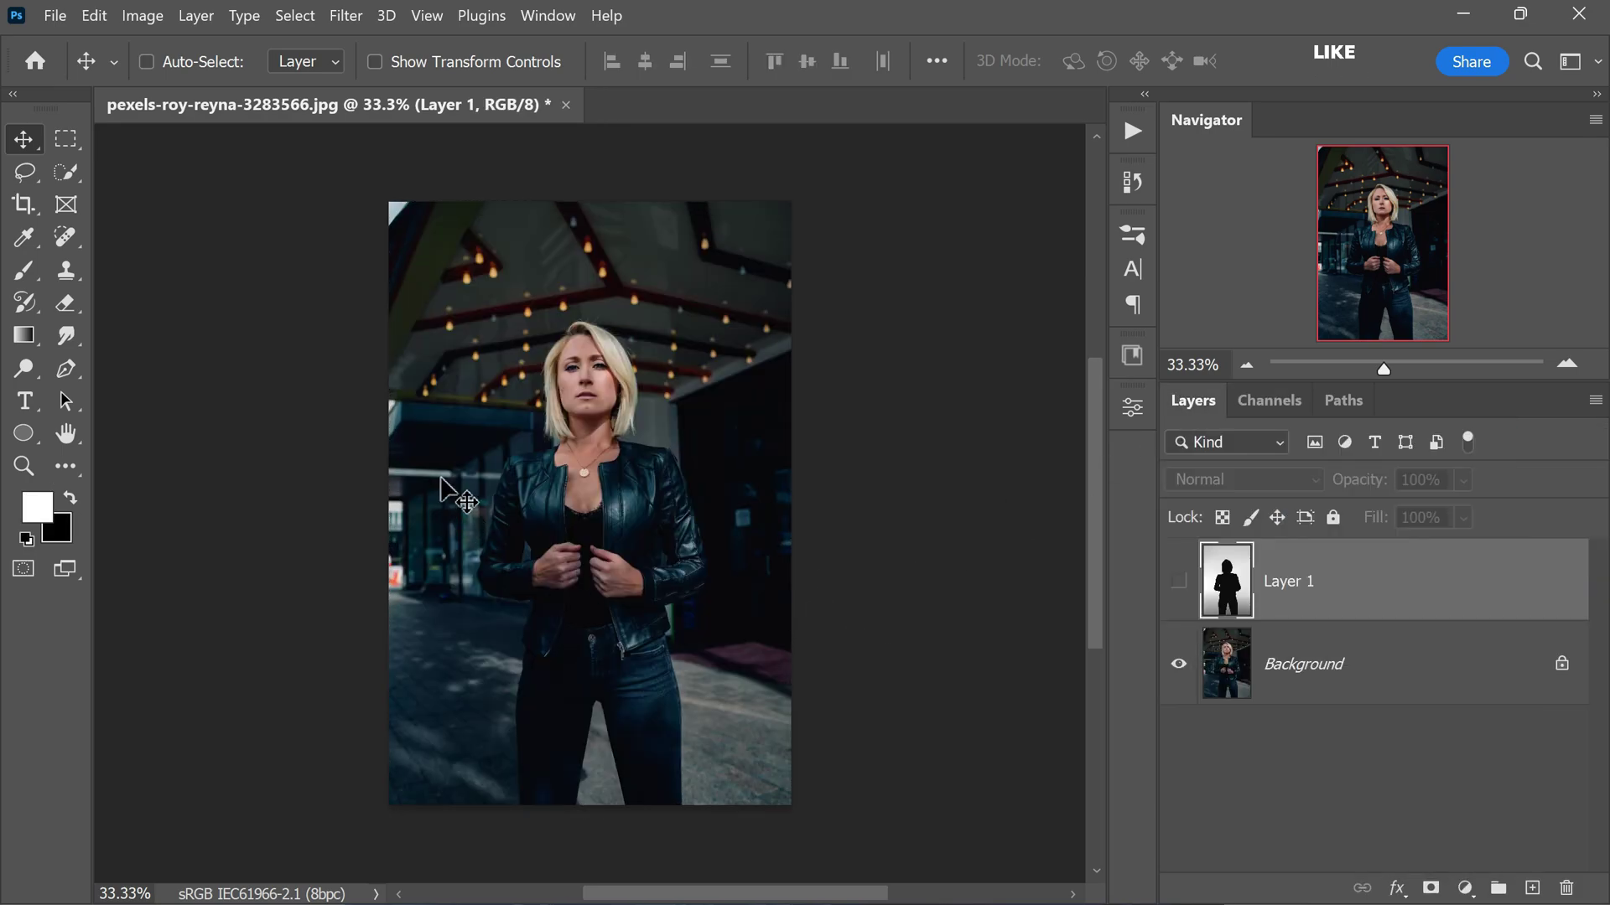
- Duplicate the Background layer and start Lens Blur with Alpha 1 as the depth map source
click(1343, 677)
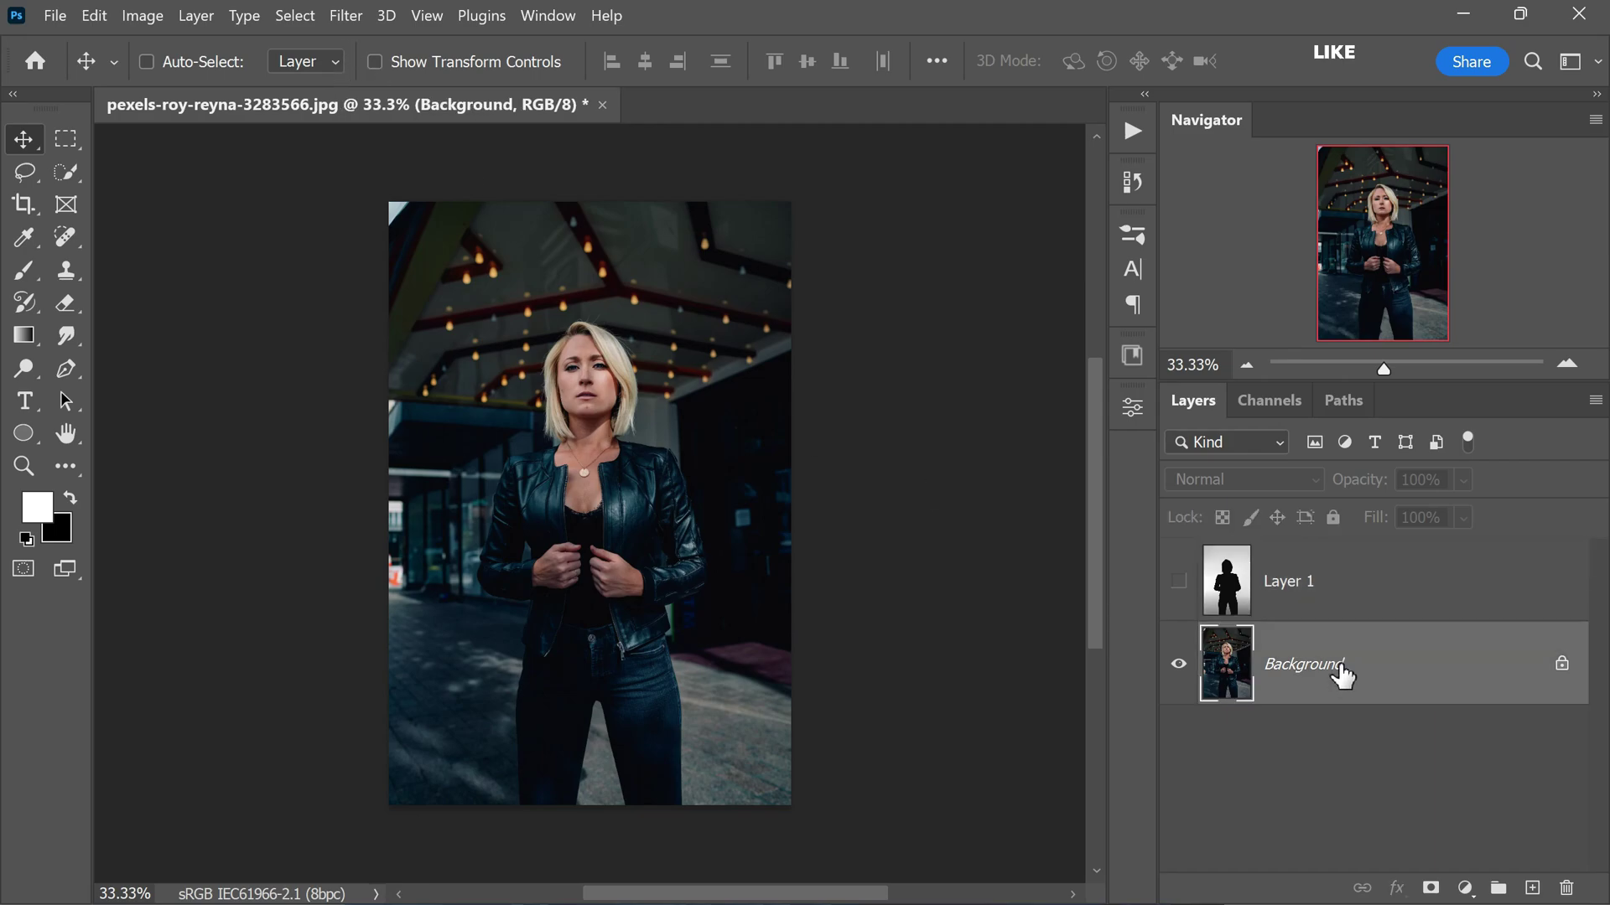
key(ctrl+j)
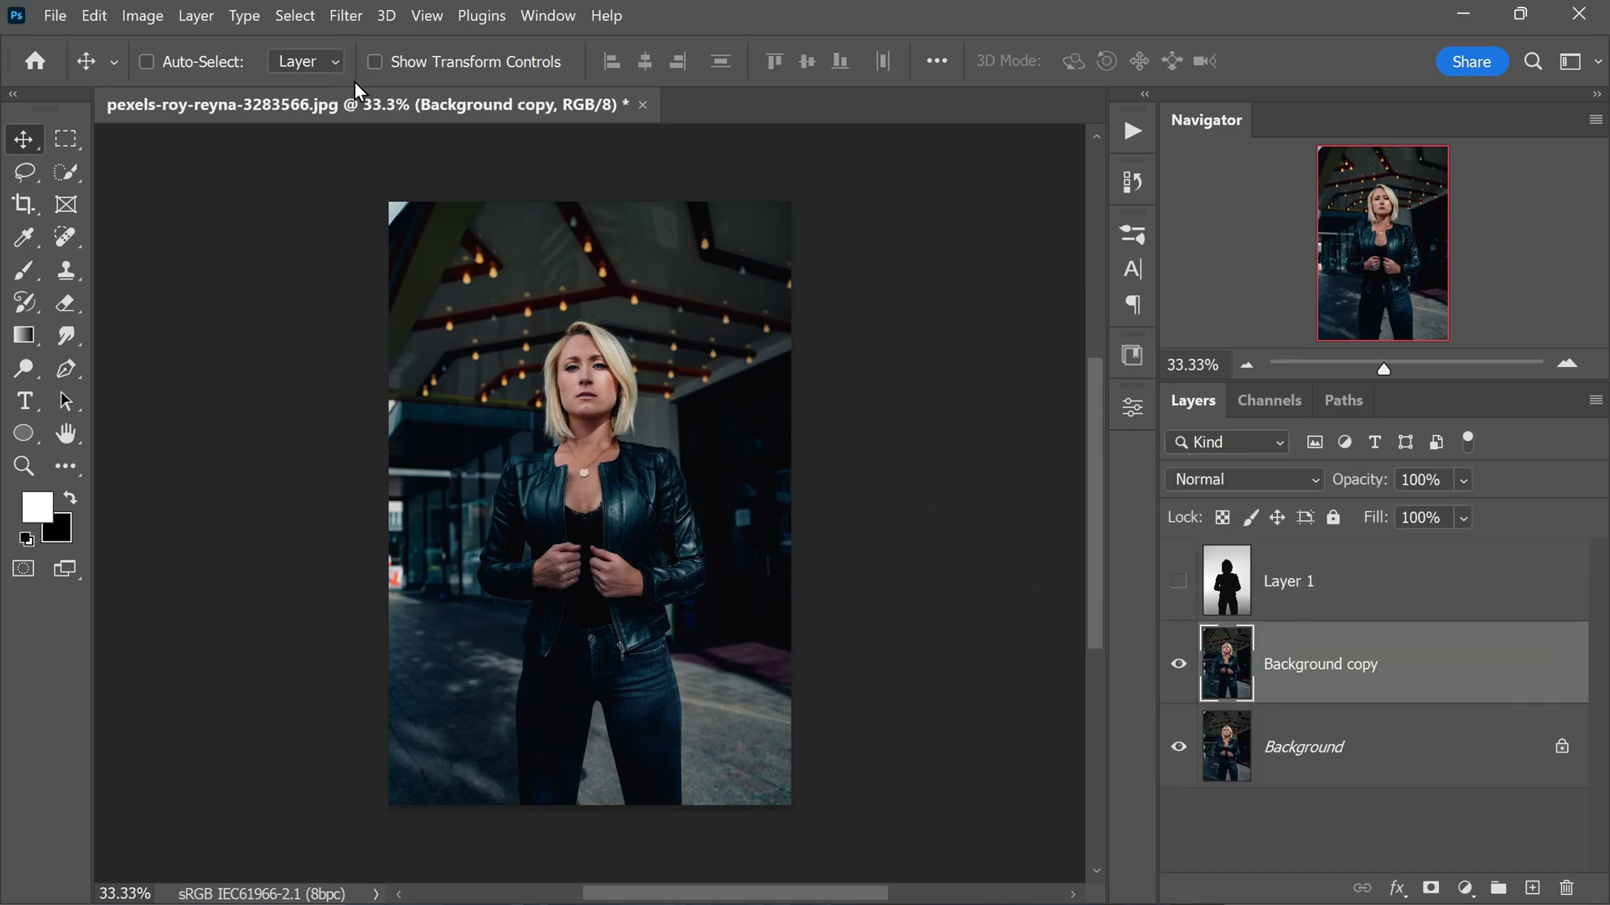
click(337, 16)
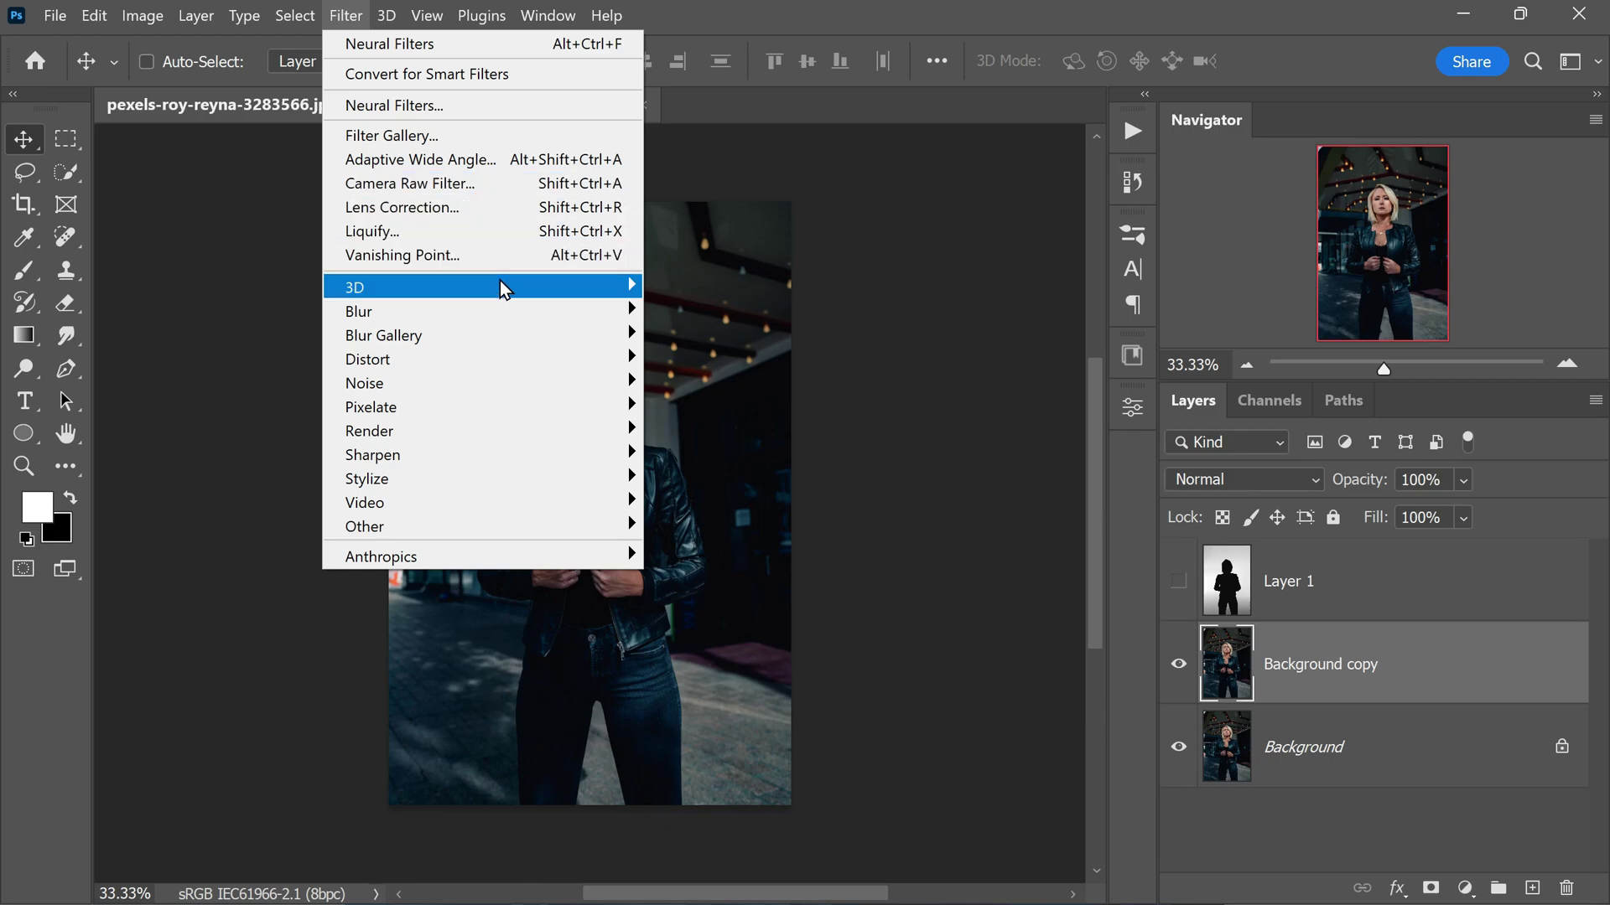
mouse_move(548, 317)
click(766, 430)
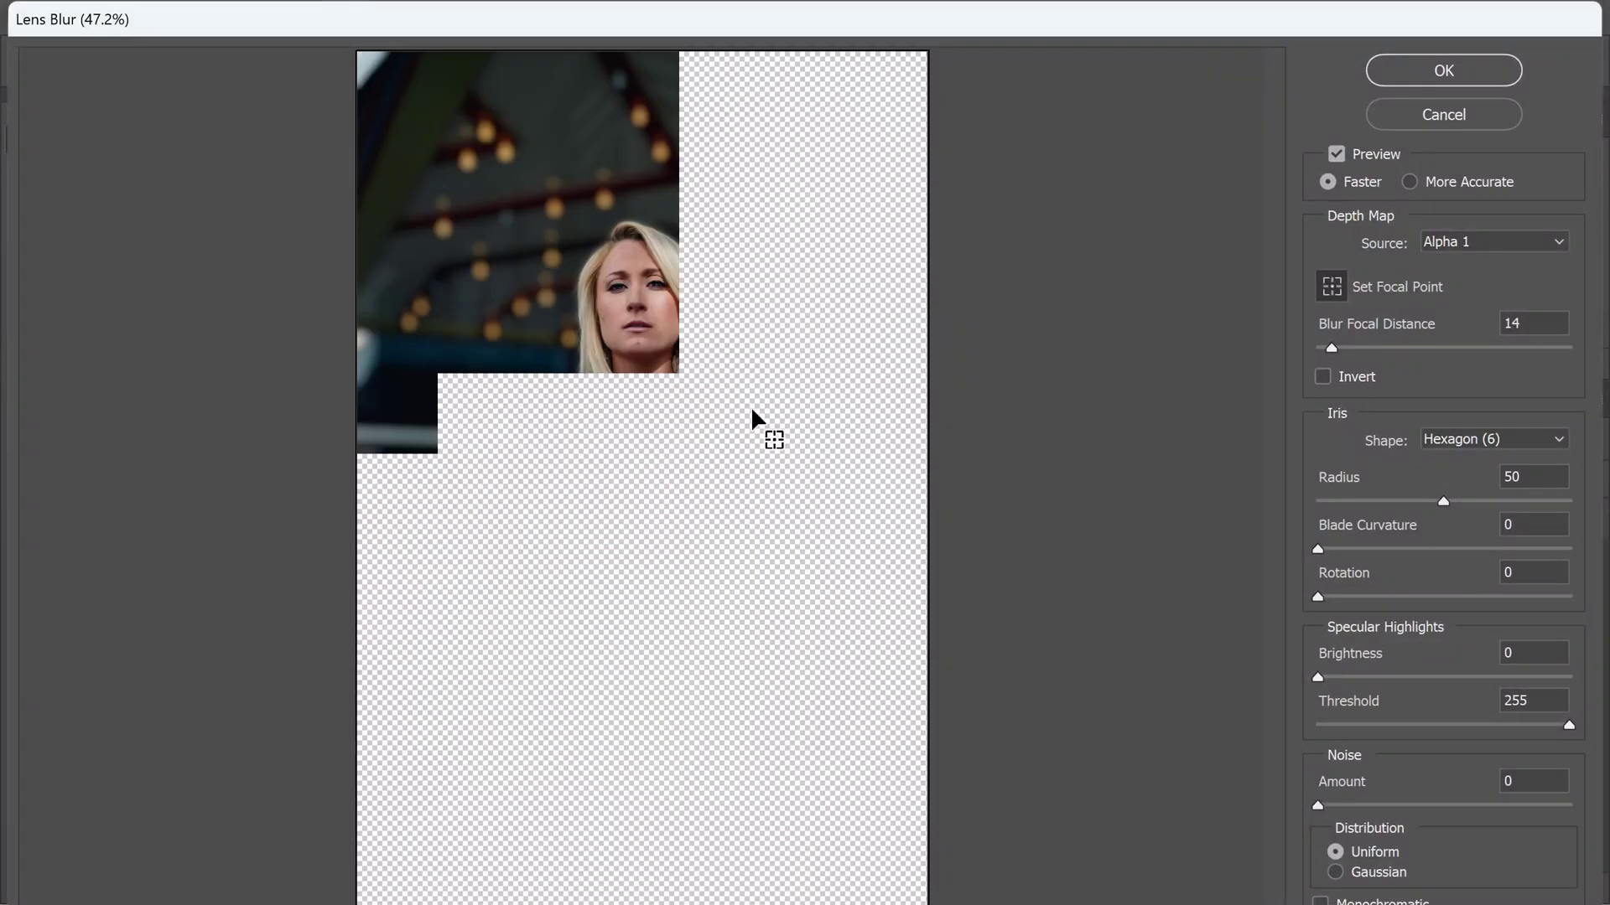
click(1551, 246)
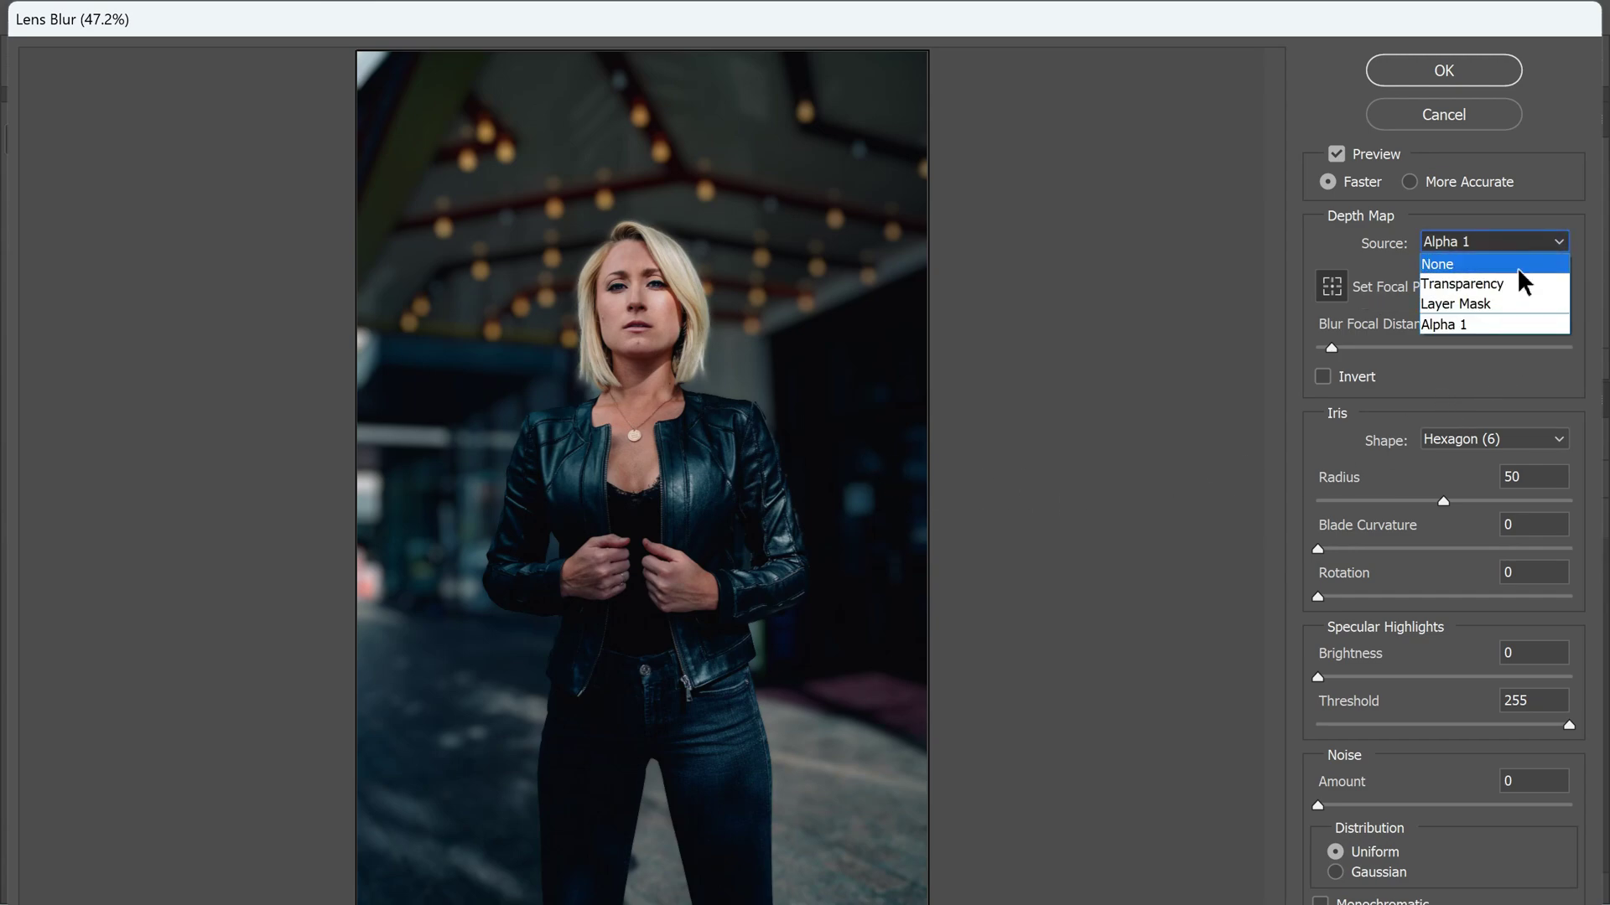
click(1518, 323)
- Raise the blur radius to 100, compare the preview with and without blur, and apply
click(1443, 502)
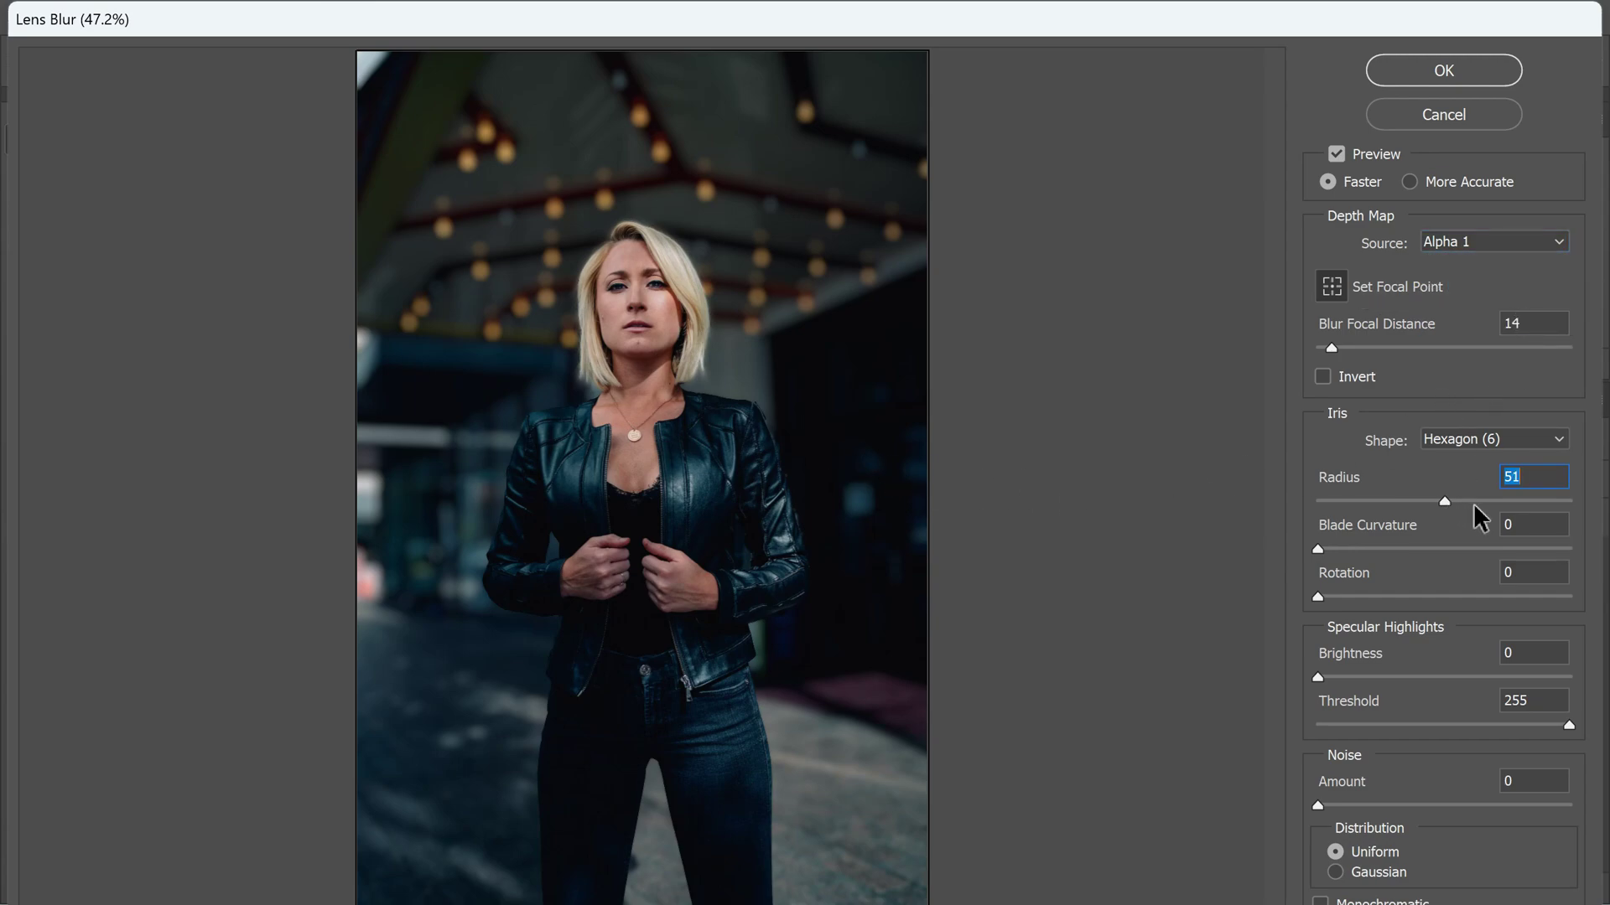
key(shift+Up)
key(shift+Up)
key(shift+Up)
key(shift+Up)
key(shift+Up)
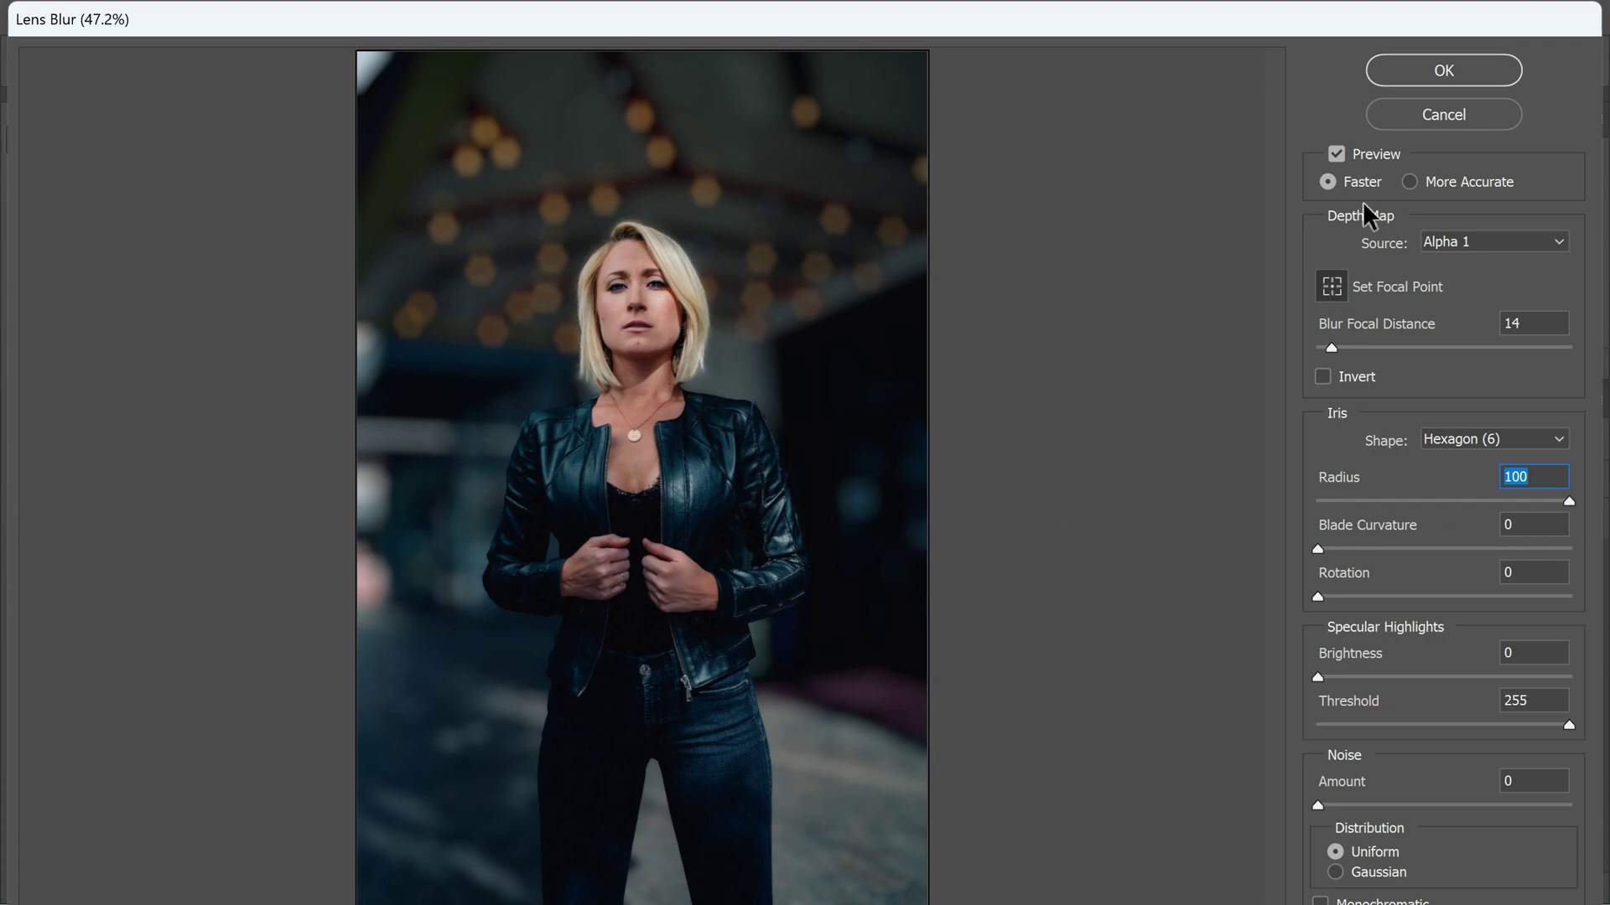
click(1336, 155)
click(1336, 155)
click(1336, 155)
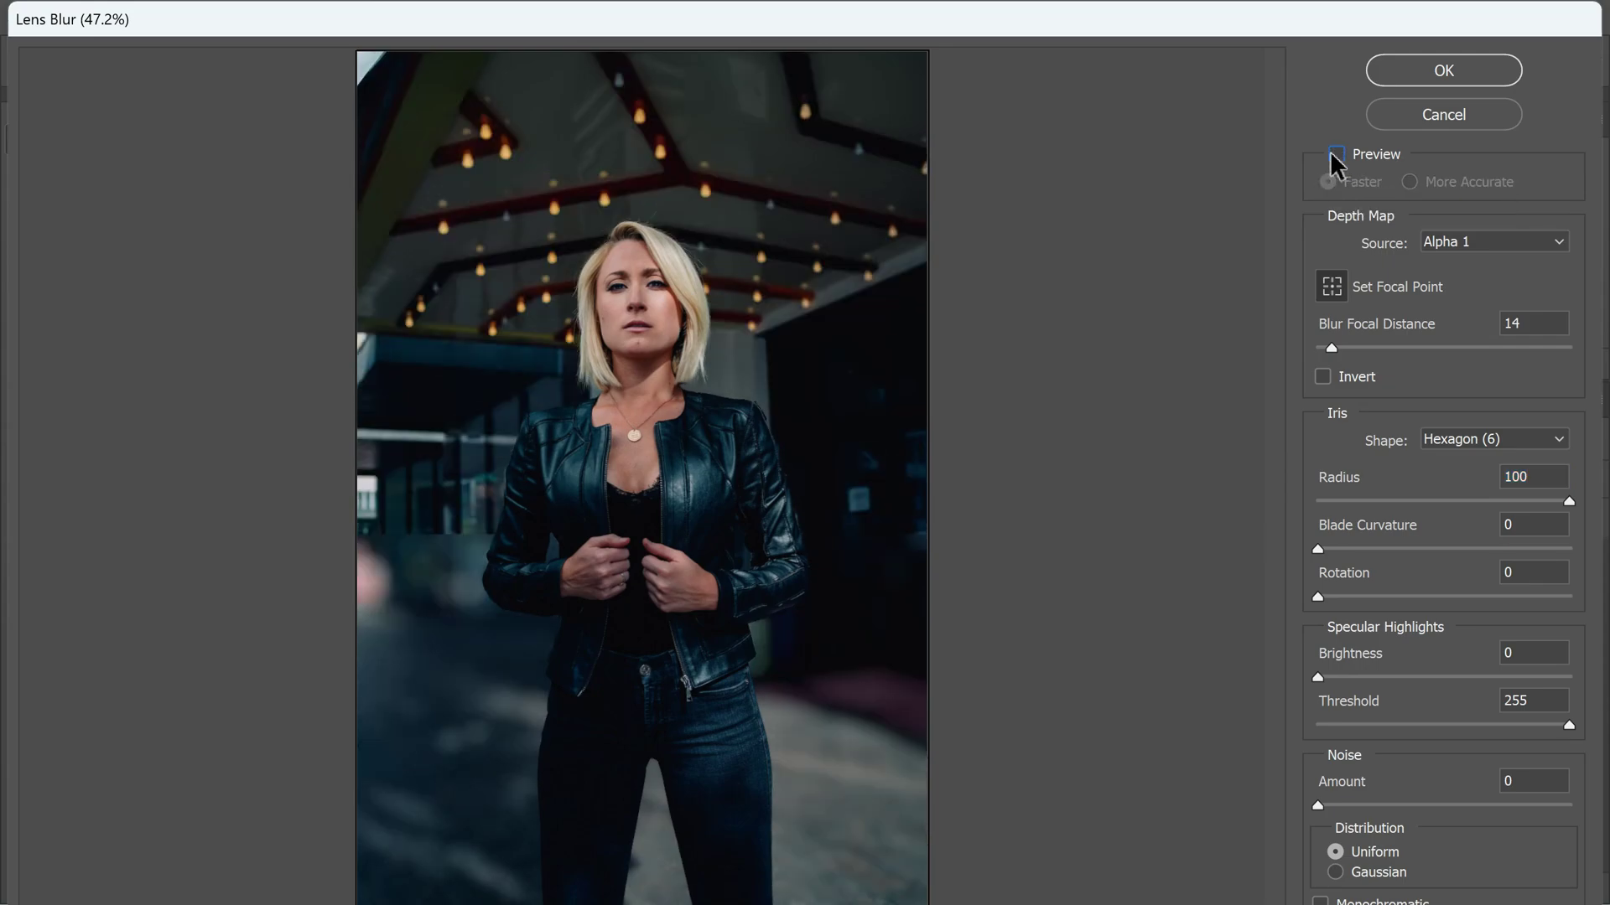
click(1336, 155)
click(1408, 77)
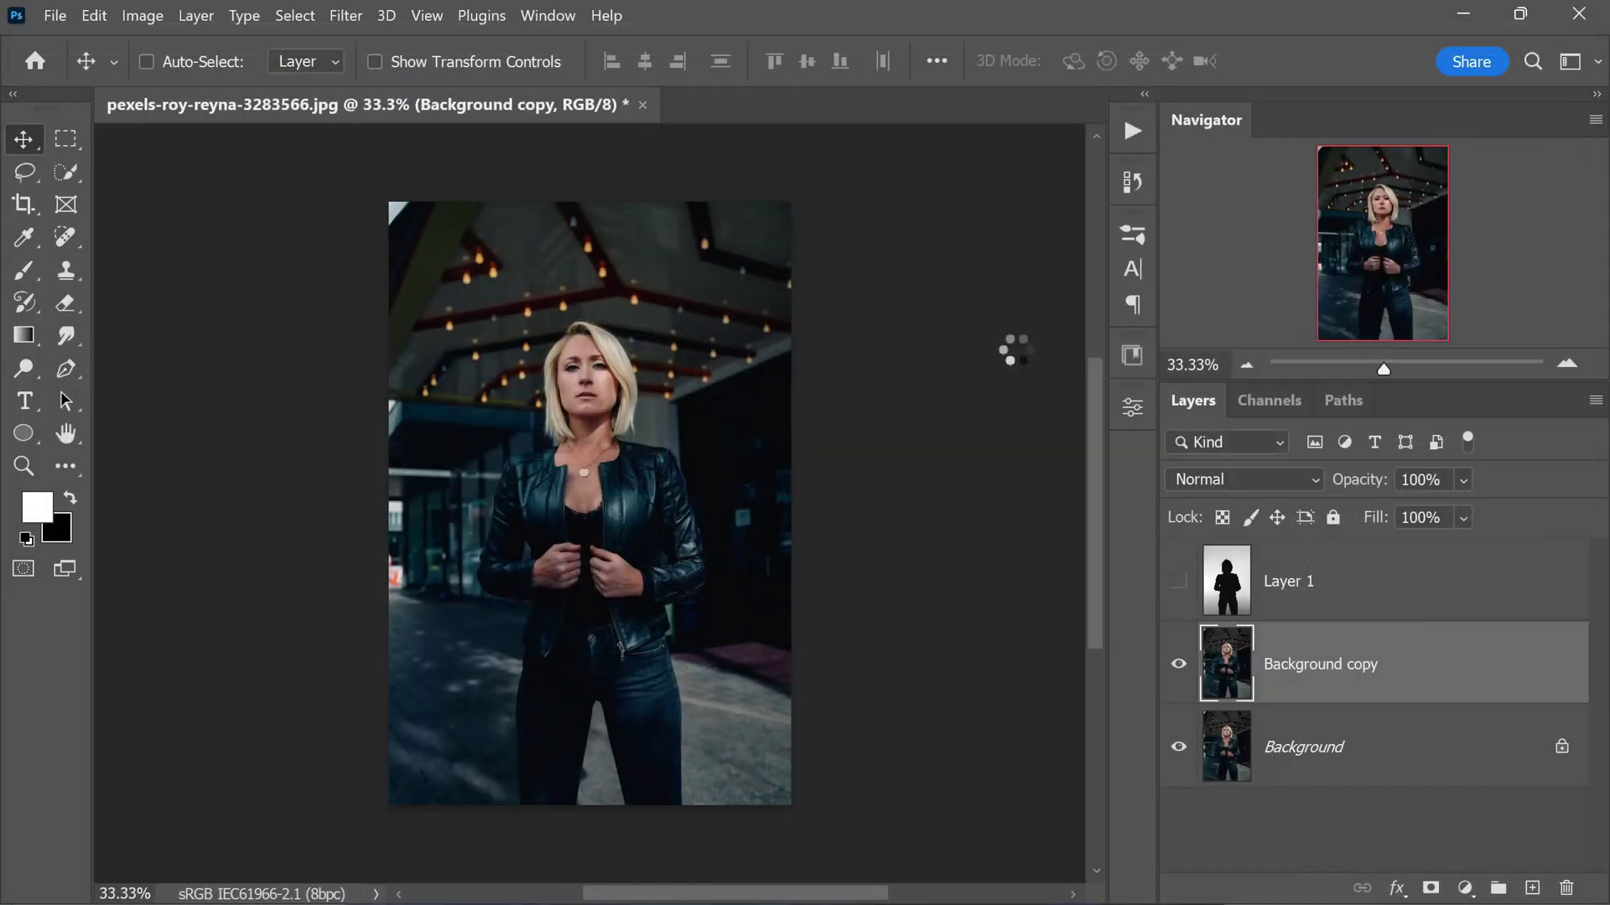
- Toggle the Background copy twice to compare with the original, leaving the blurred copy visible
click(1179, 665)
click(1179, 665)
click(1179, 665)
click(1179, 666)
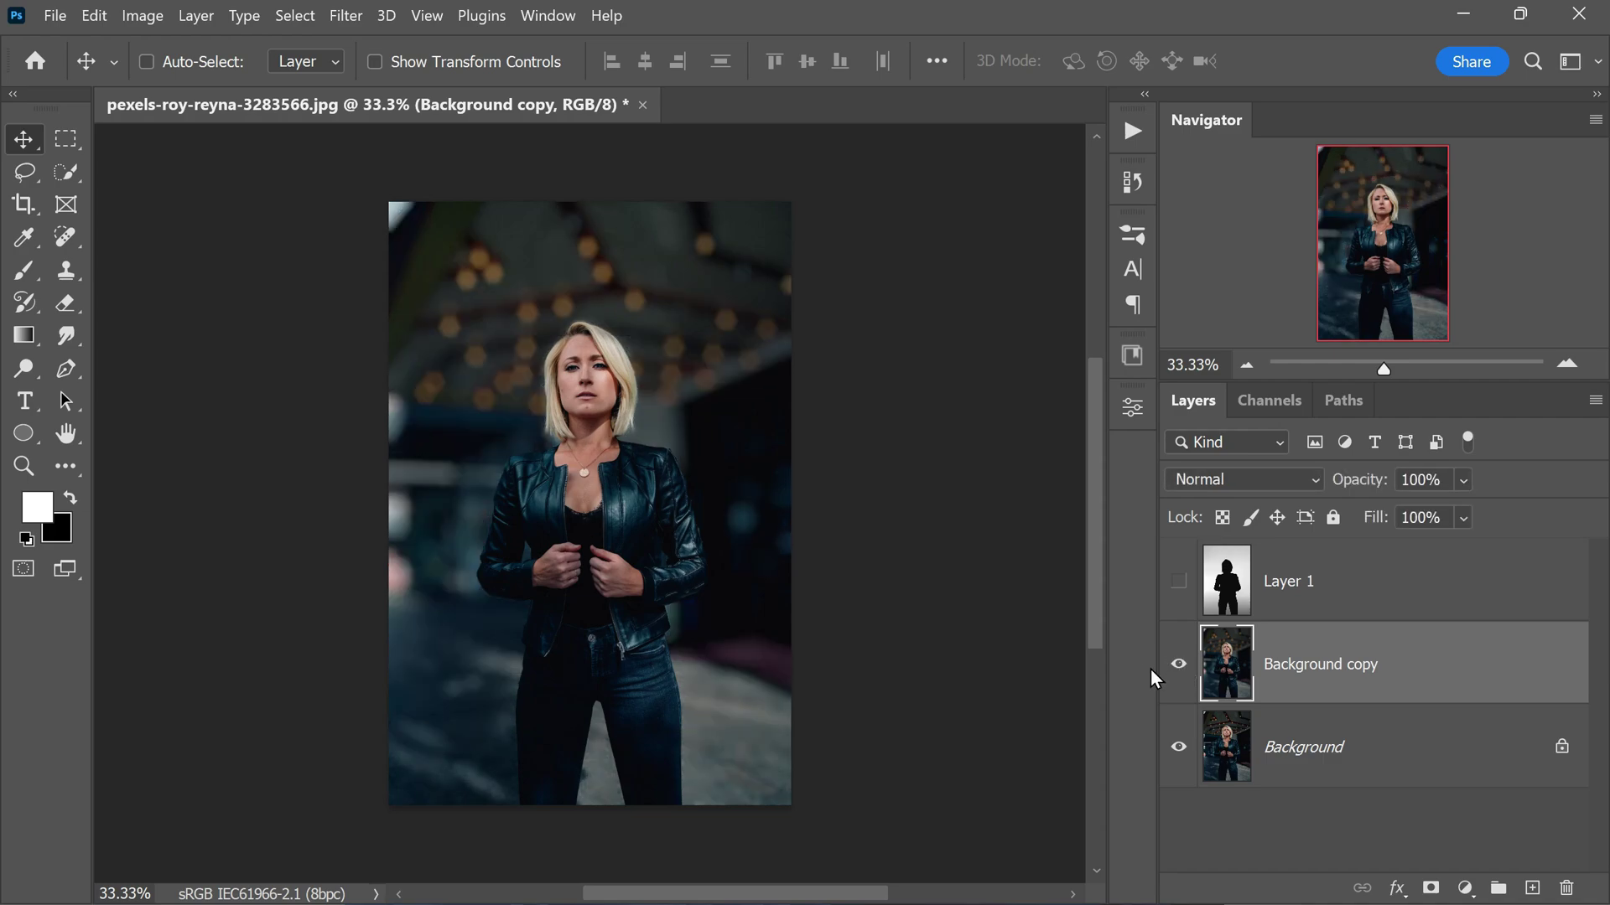